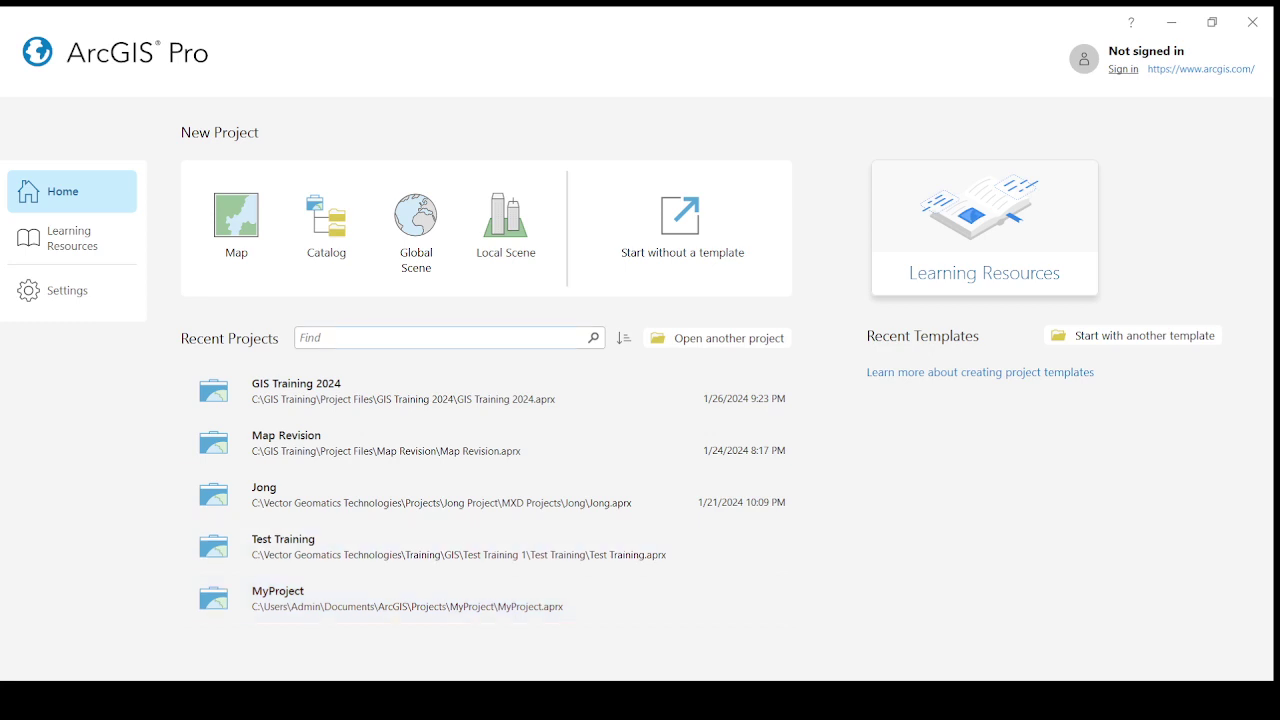
Search the recent projects for "jon", and clear the search to restore the full list
{"action": "left_click", "coordinate": [331, 338]}
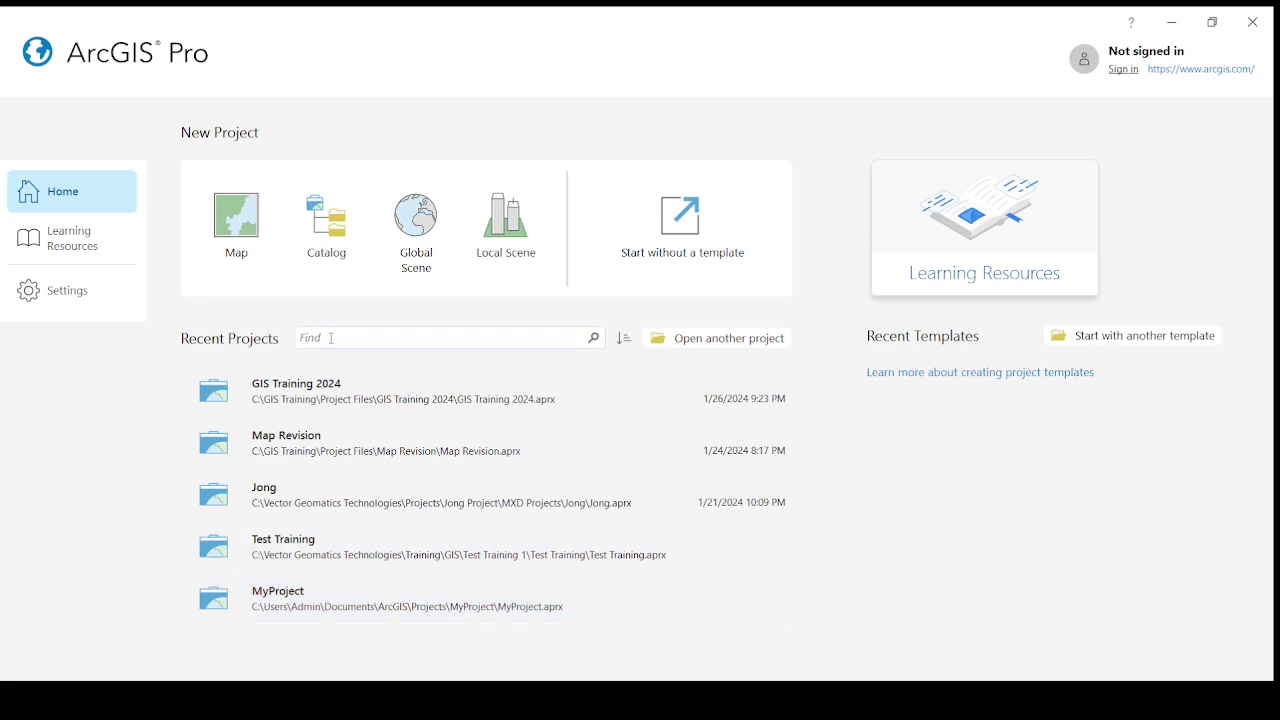
{"action": "type", "text": "jon"}
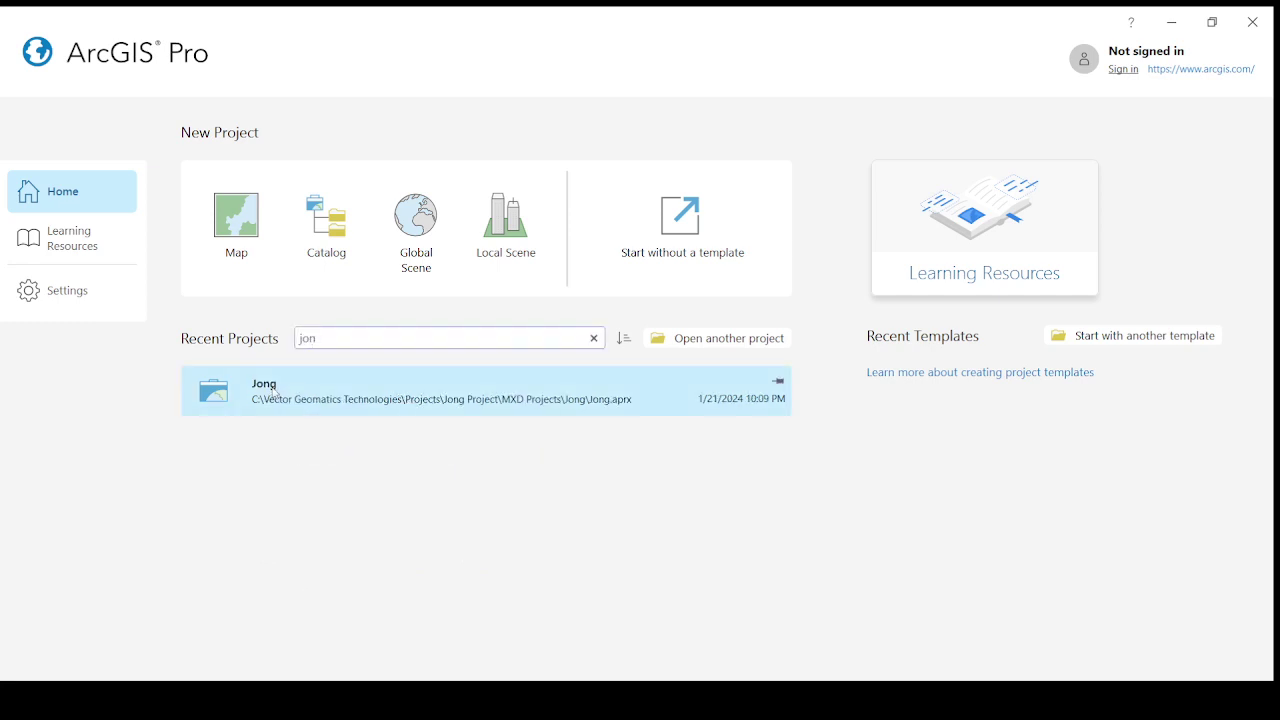
{"action": "left_click", "coordinate": [592, 340]}
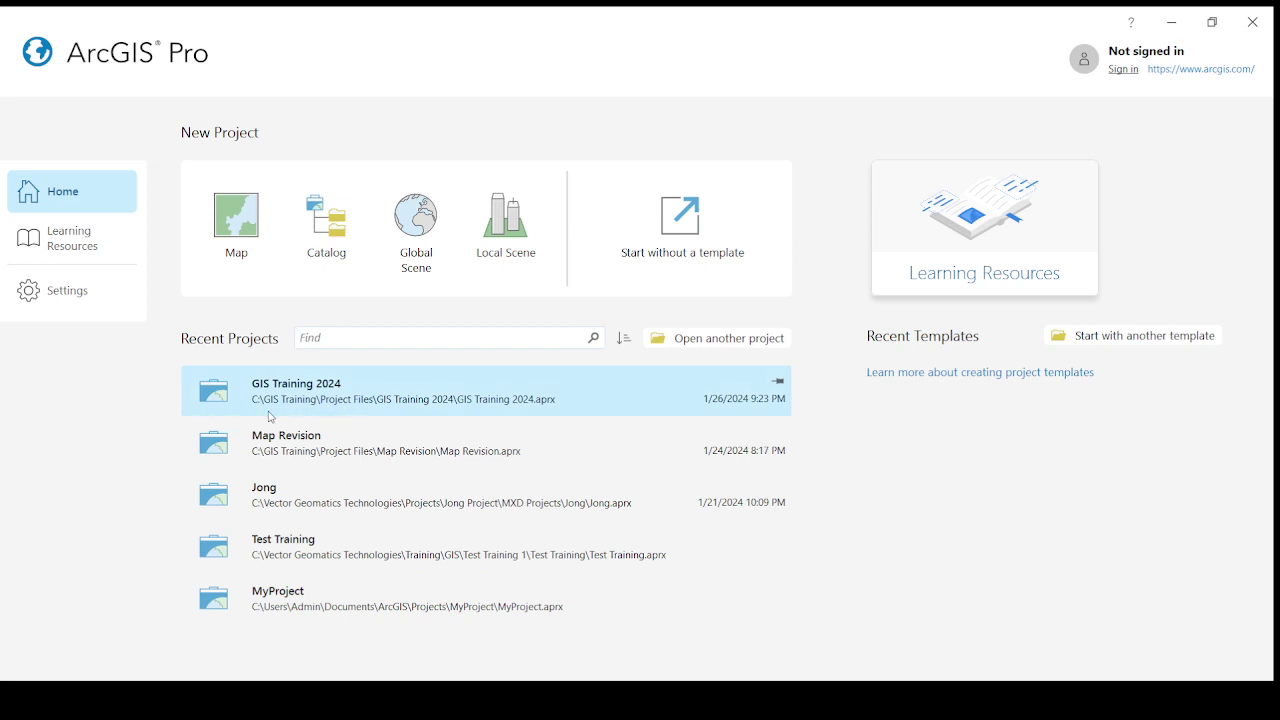
Open the GIS Training 2024 project and remove the sierra_leone_50kmaps.sid raster layer from the map
{"action": "left_click", "coordinate": [336, 399]}
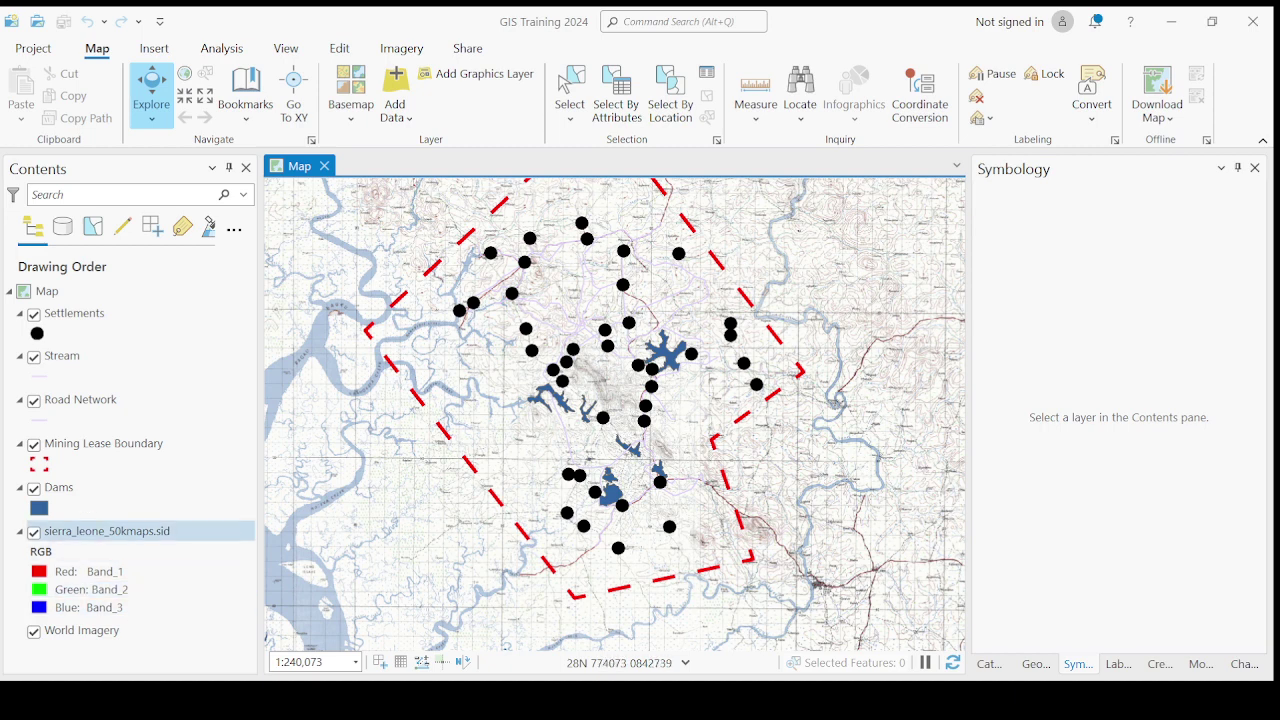
{"action": "left_click", "coordinate": [57, 536]}
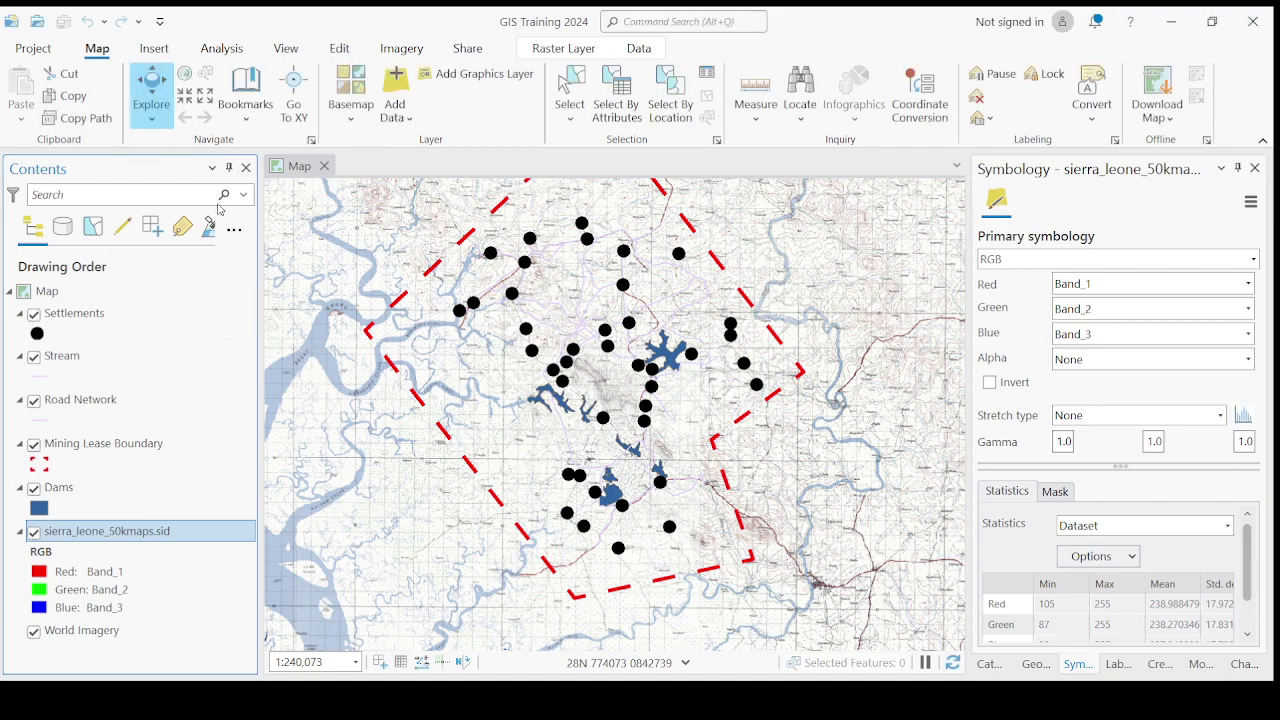
{"action": "key", "text": "Delete"}
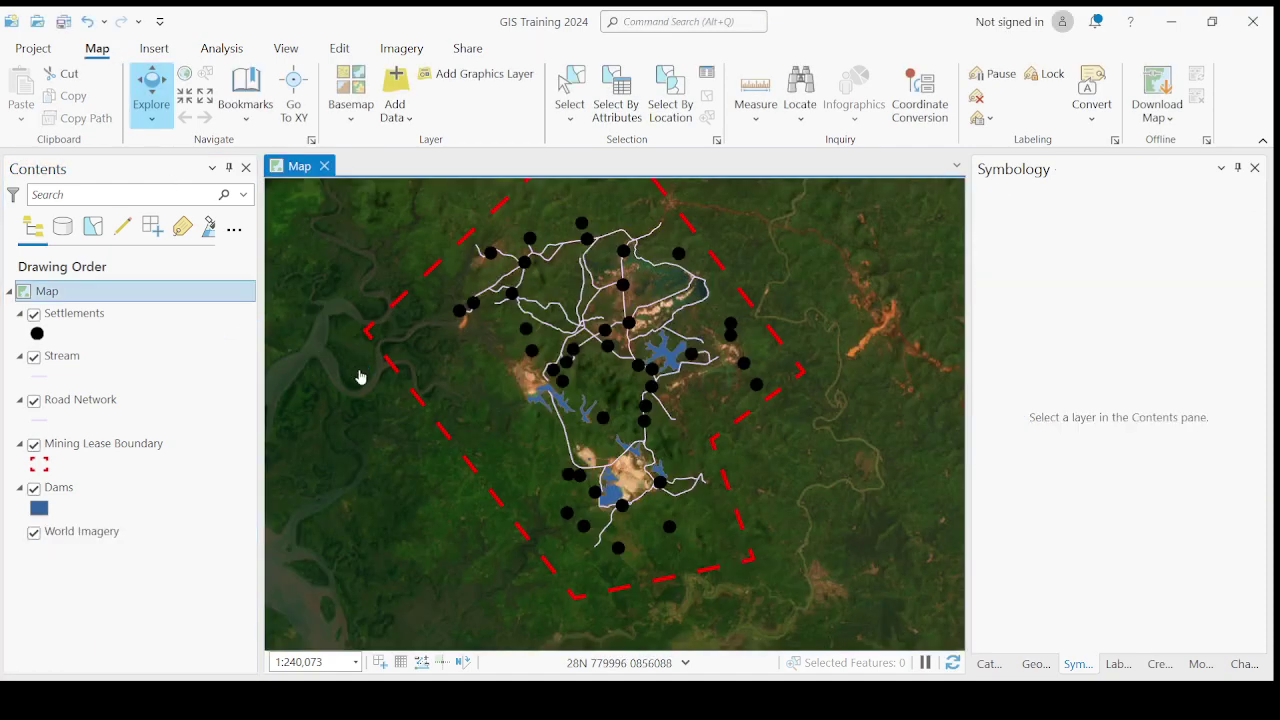
{"action": "left_click_drag", "start_coordinate": [553, 352], "coordinate": [553, 393]}
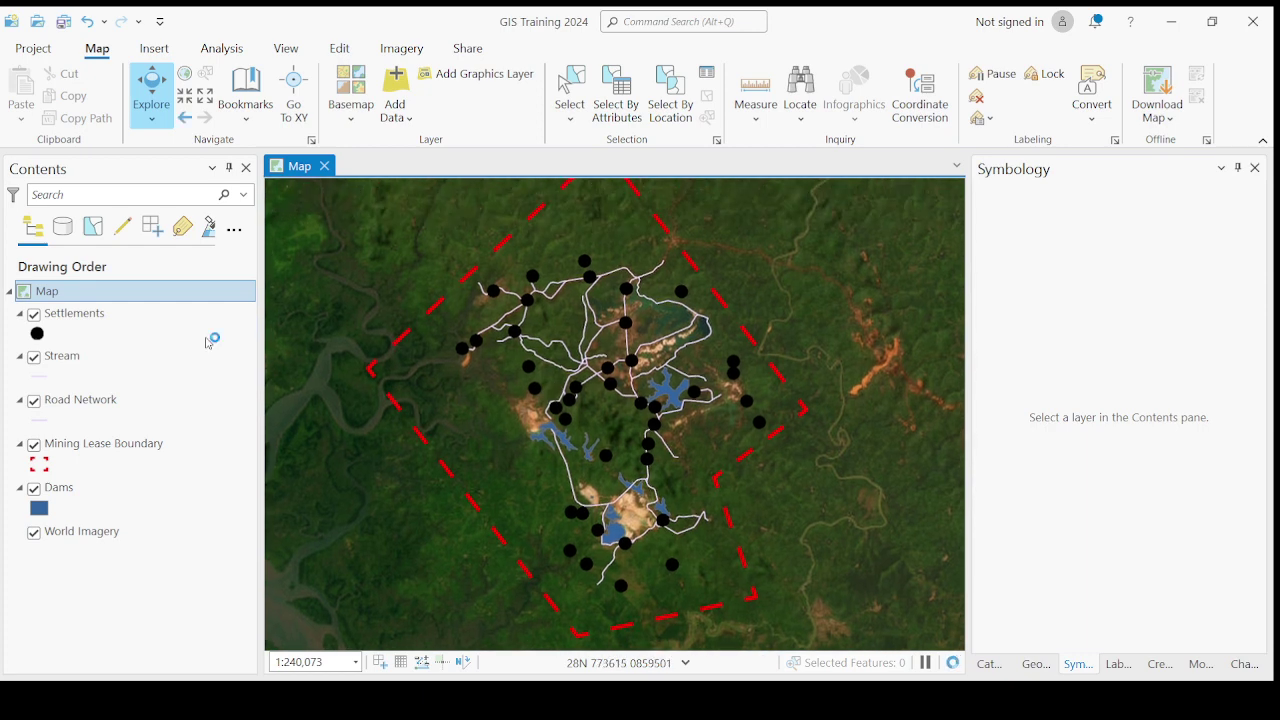
Open the attribute table of the Settlements layer and look over its records and fields
{"action": "left_click", "coordinate": [95, 314]}
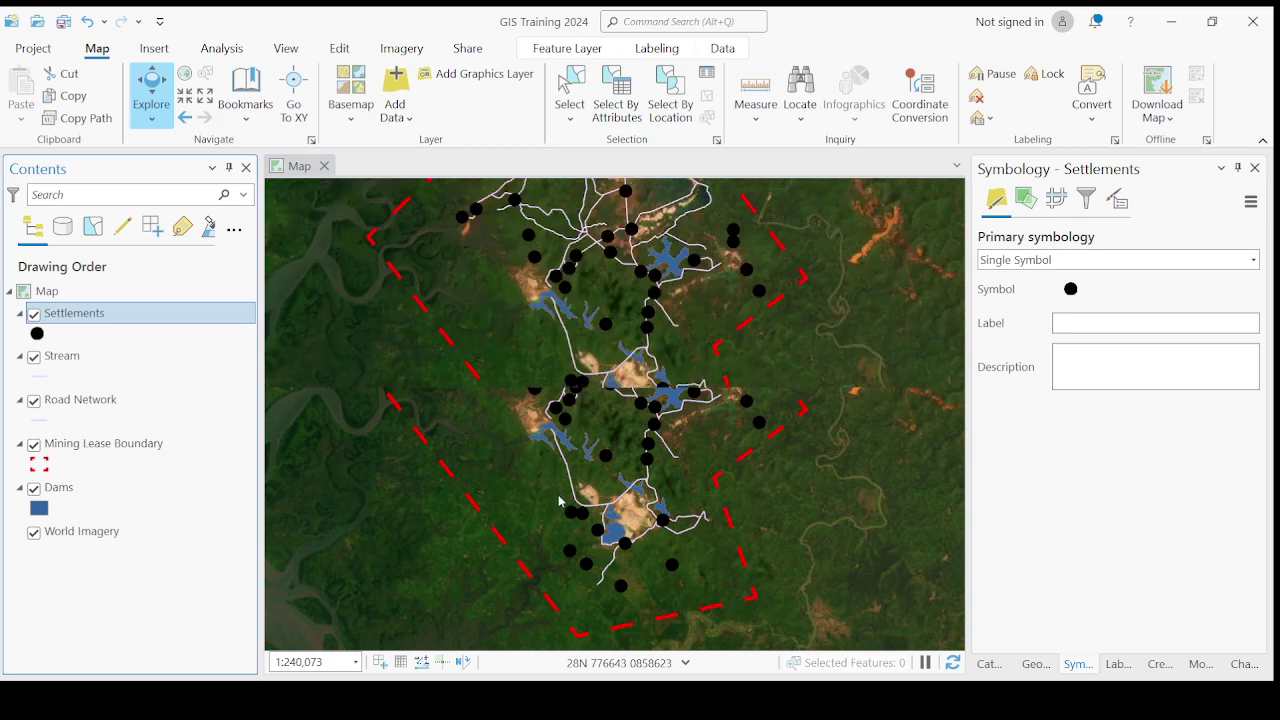
{"action": "key", "text": "ctrl+t"}
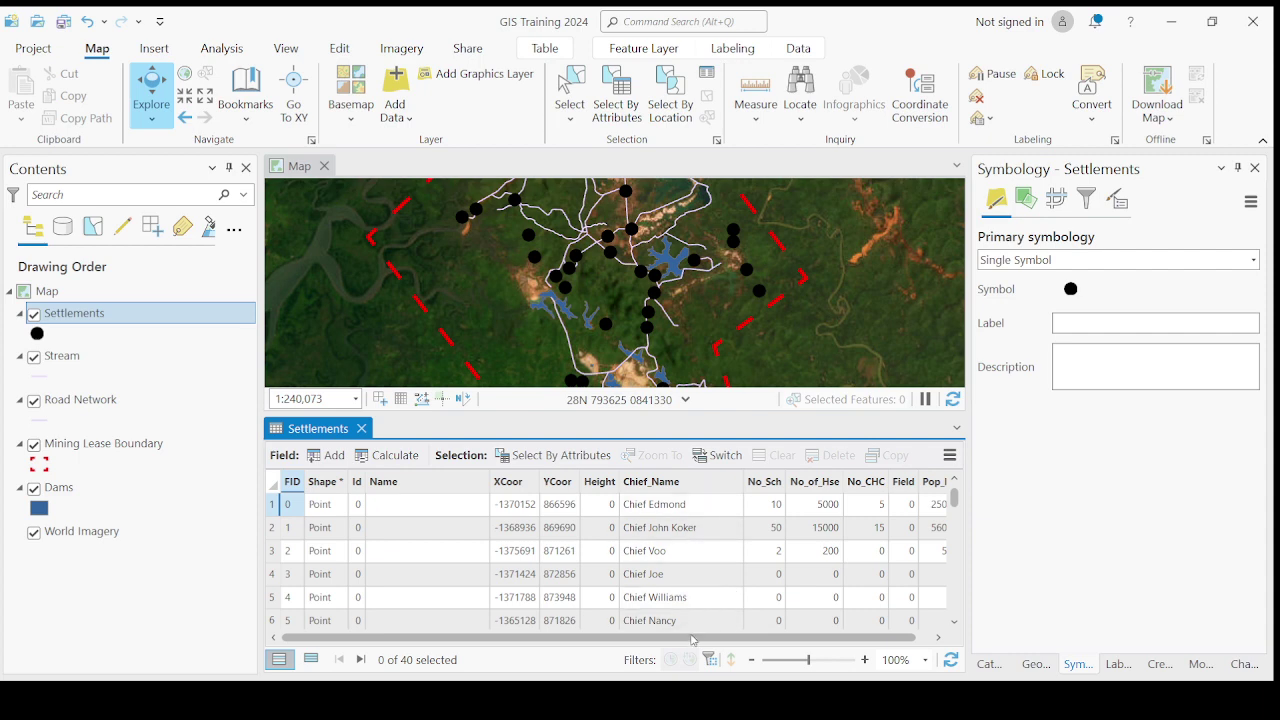
{"action": "left_click_drag", "start_coordinate": [692, 640], "coordinate": [805, 645]}
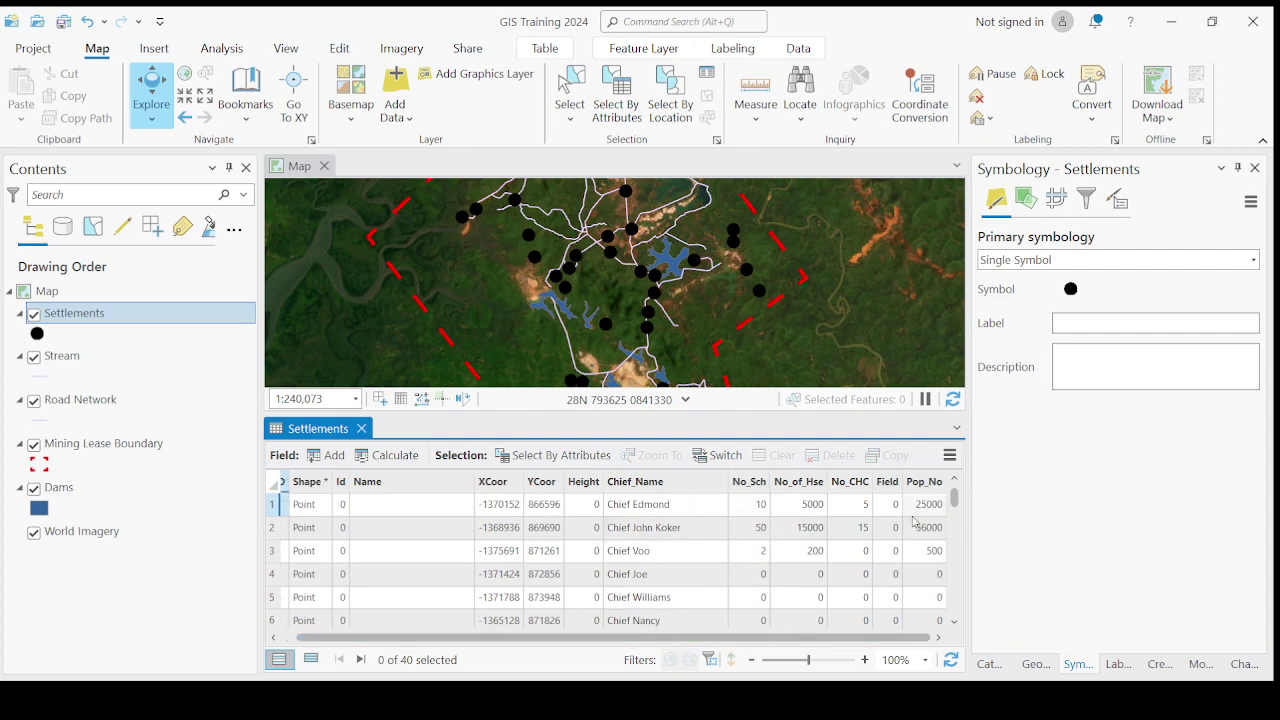
{"action": "scroll", "coordinate": [913, 521], "scroll_direction": "down", "scroll_amount": 12}
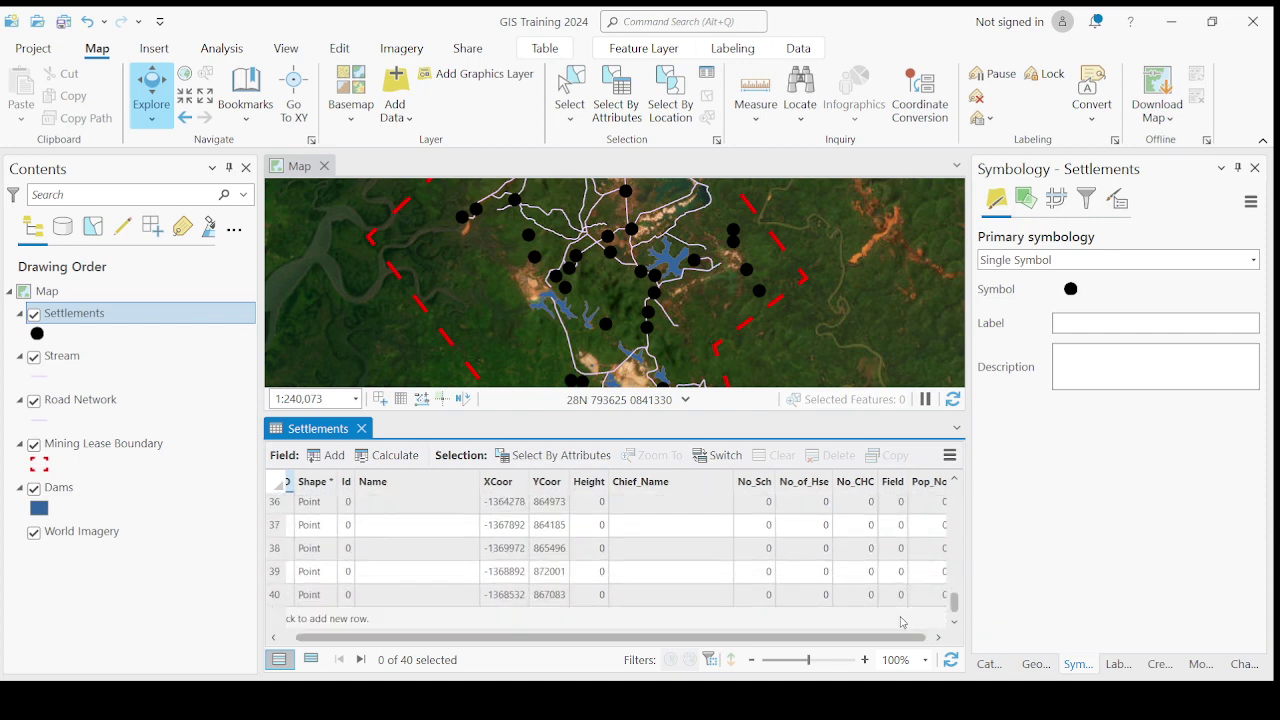
{"action": "scroll", "coordinate": [900, 615], "scroll_direction": "up", "scroll_amount": 12}
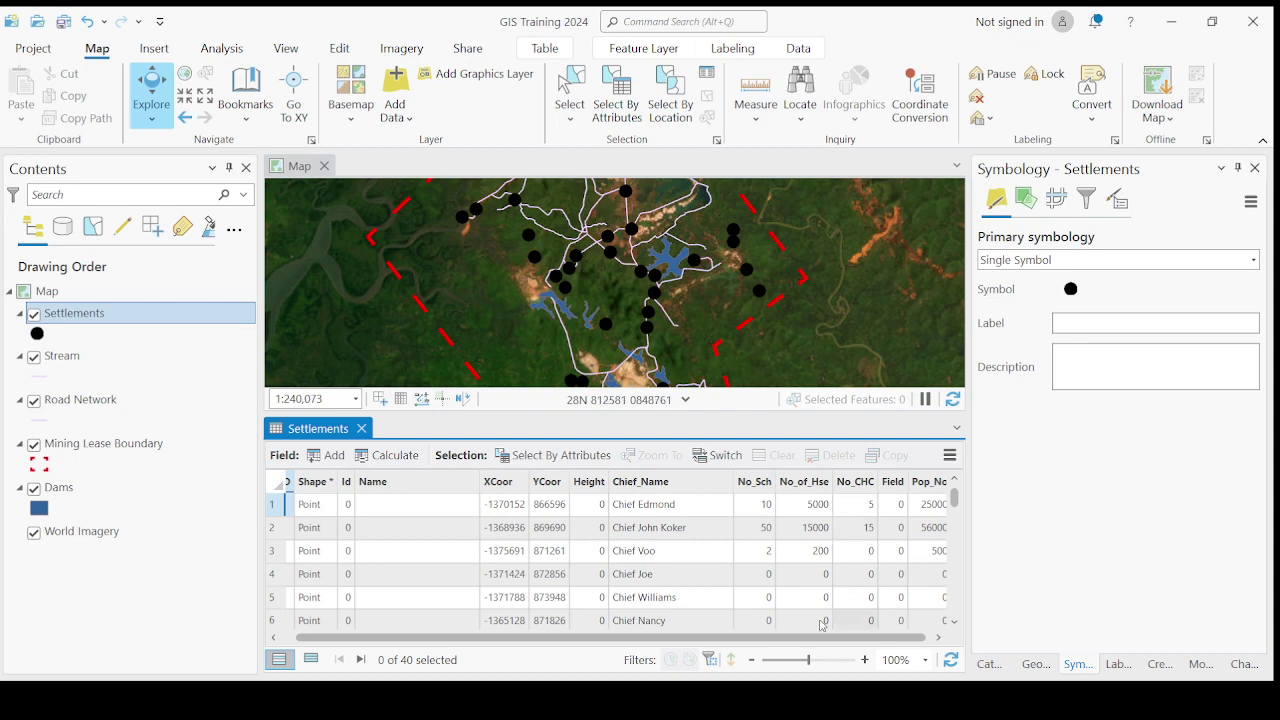
{"action": "left_click_drag", "start_coordinate": [748, 640], "coordinate": [754, 640]}
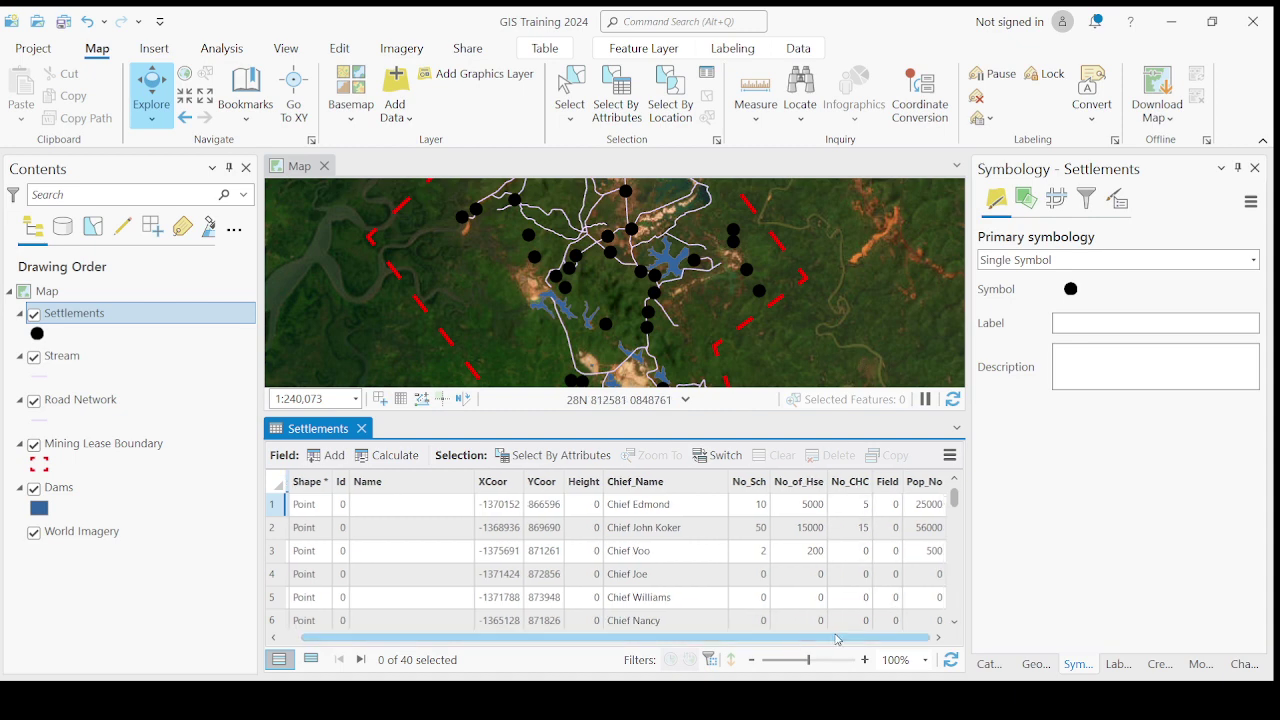
Delete the column named Field from the Settlements attribute table and check the remaining columns
{"action": "left_click", "coordinate": [887, 482]}
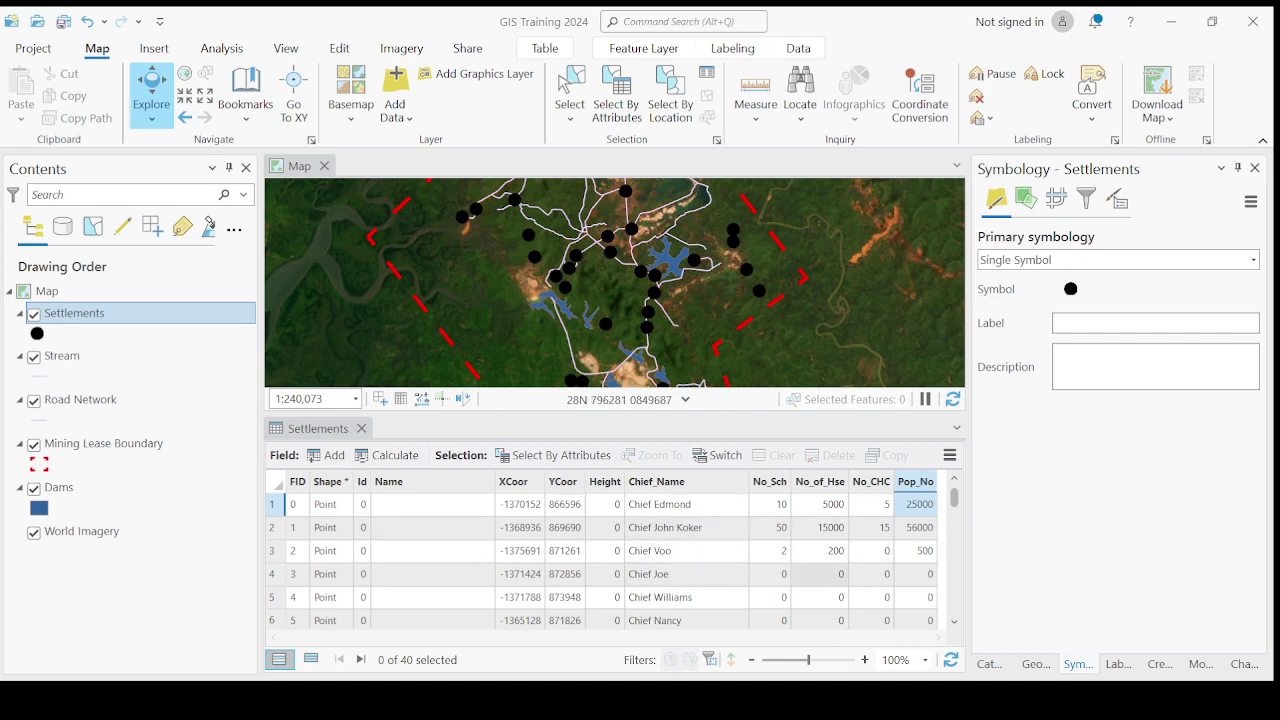
{"action": "scroll", "coordinate": [690, 574], "scroll_direction": "down", "scroll_amount": 12}
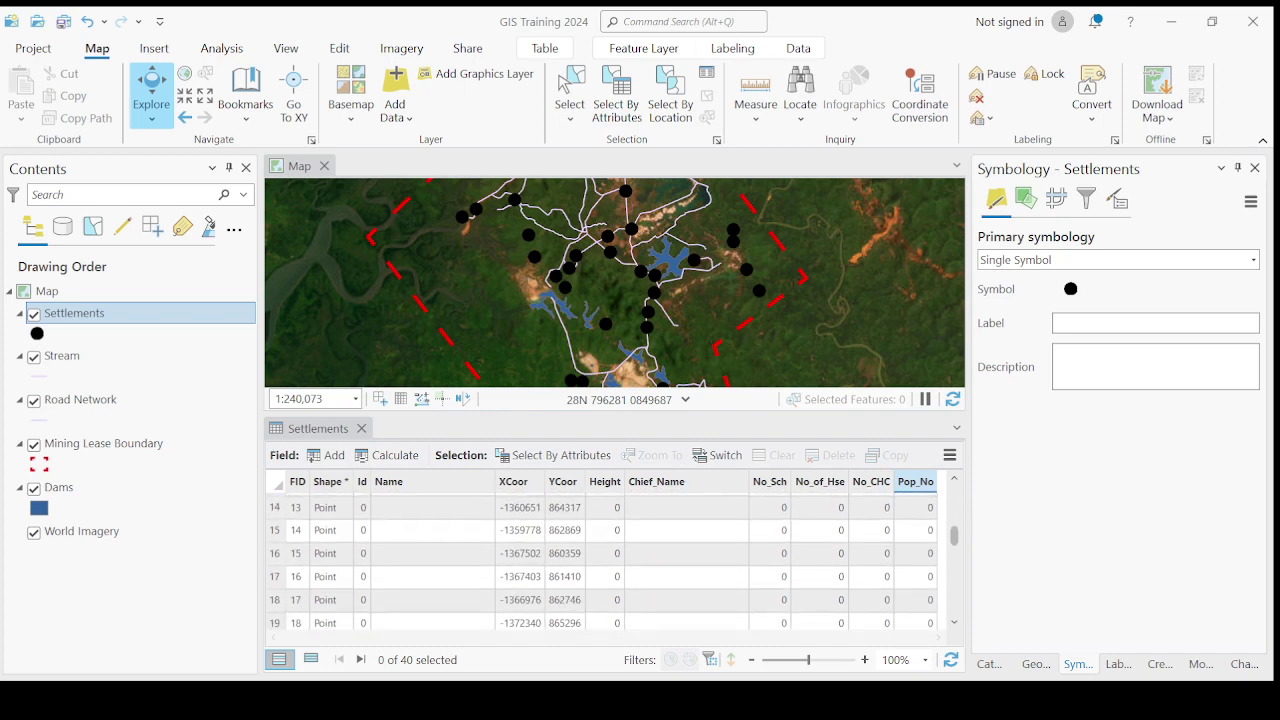
{"action": "scroll", "coordinate": [687, 527], "scroll_direction": "up", "scroll_amount": 12}
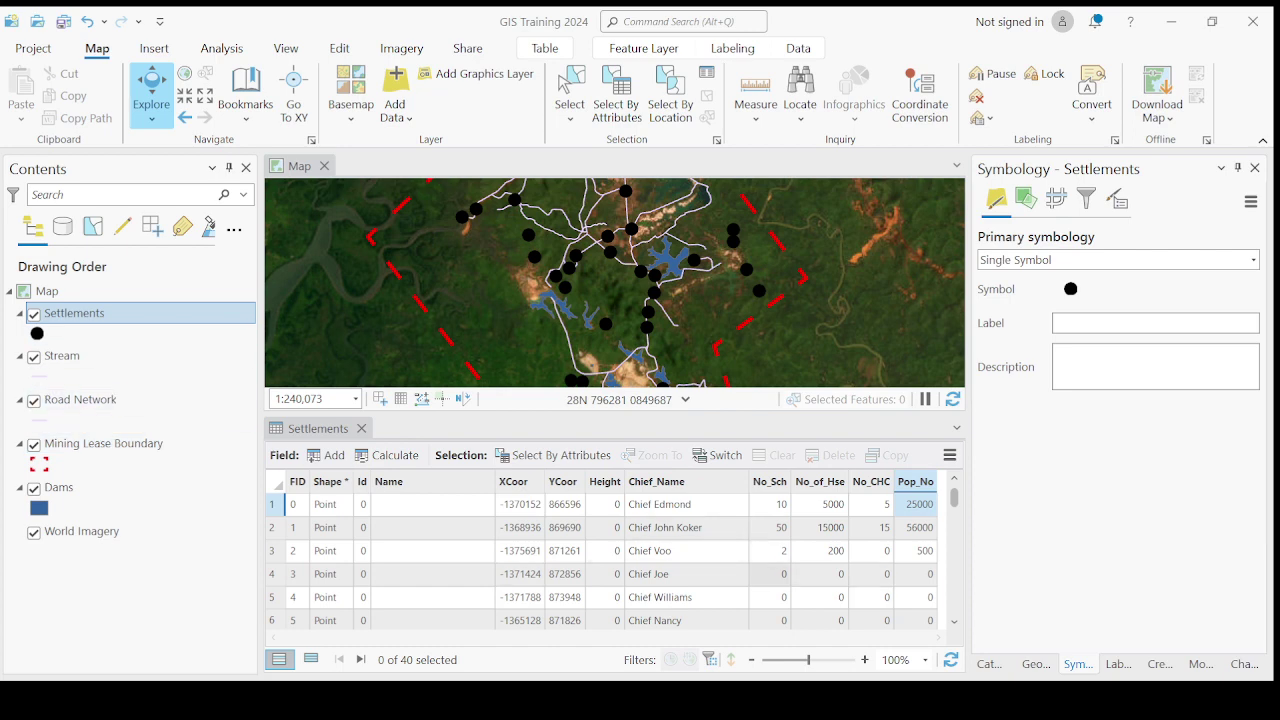
{"action": "scroll", "coordinate": [610, 560], "scroll_direction": "down", "scroll_amount": 6}
{"action": "scroll", "coordinate": [610, 560], "scroll_direction": "up", "scroll_amount": 6}
Set No_Sch in the Settlements table to 5 for FID 3, 12 for FID 4 and 4 for FID 5
{"action": "left_click", "coordinate": [772, 575]}
{"action": "left_click", "coordinate": [774, 576]}
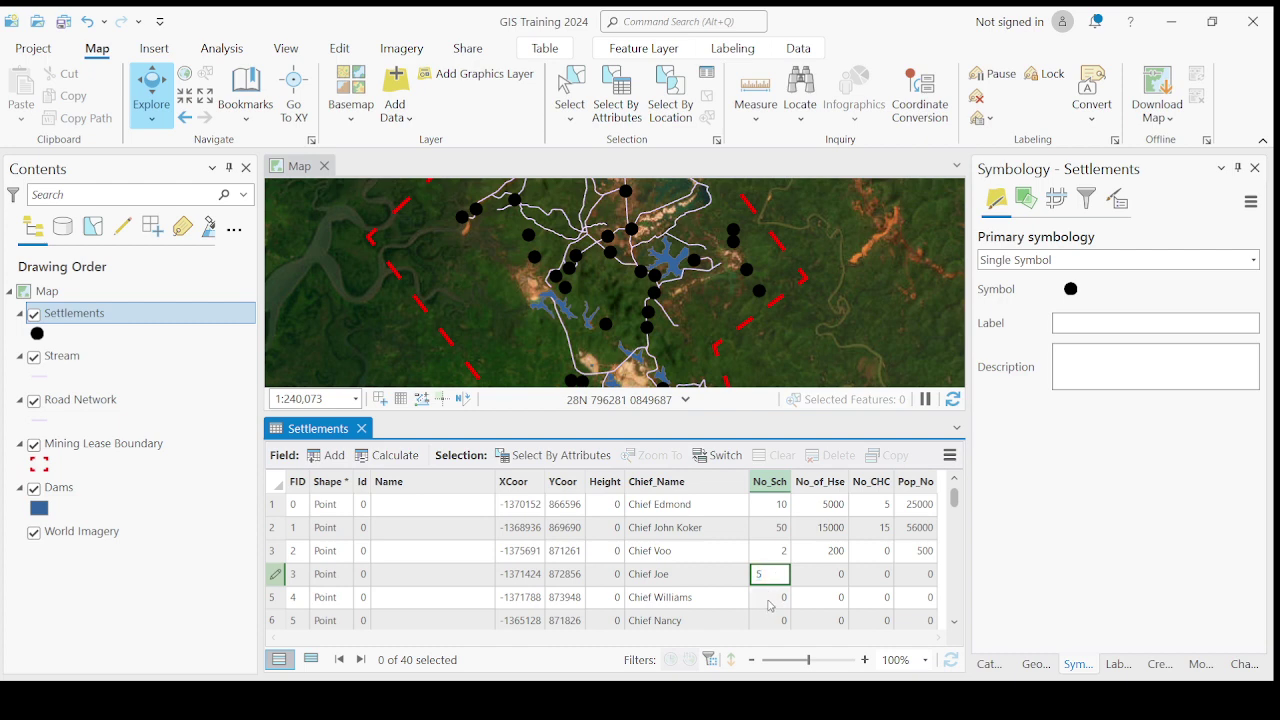
{"action": "left_click", "coordinate": [770, 605]}
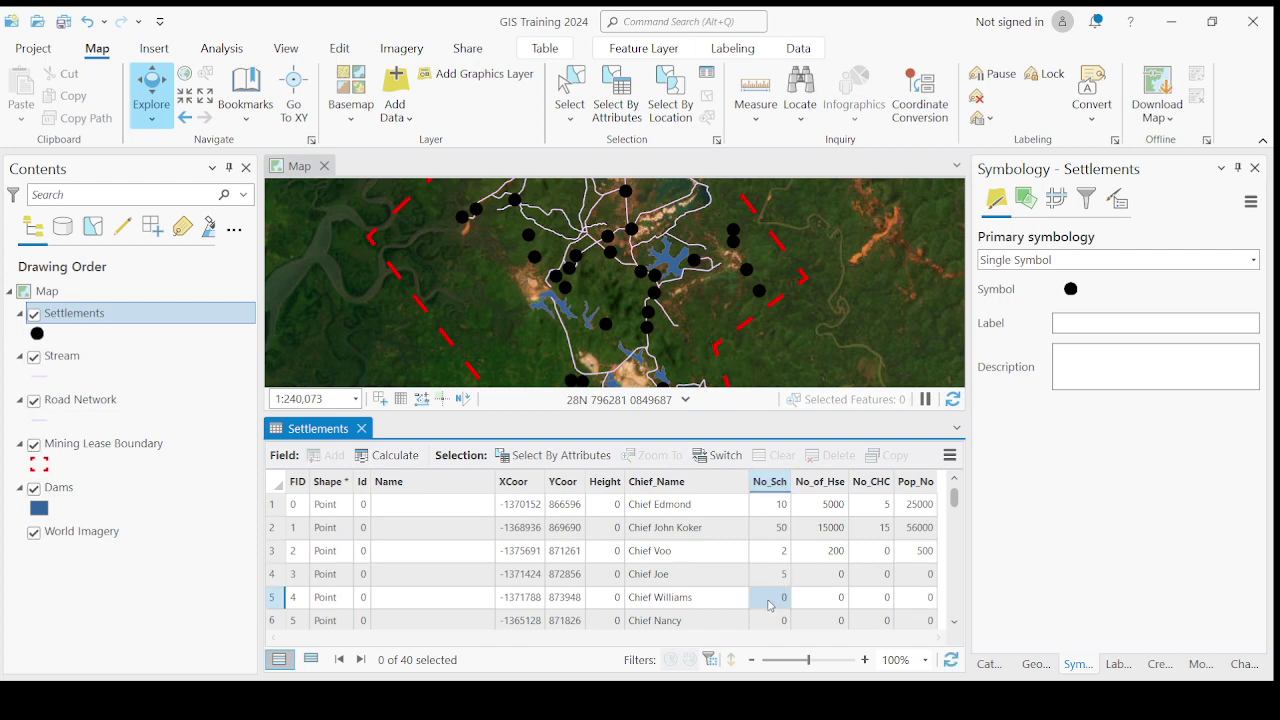
{"action": "type", "text": "12"}
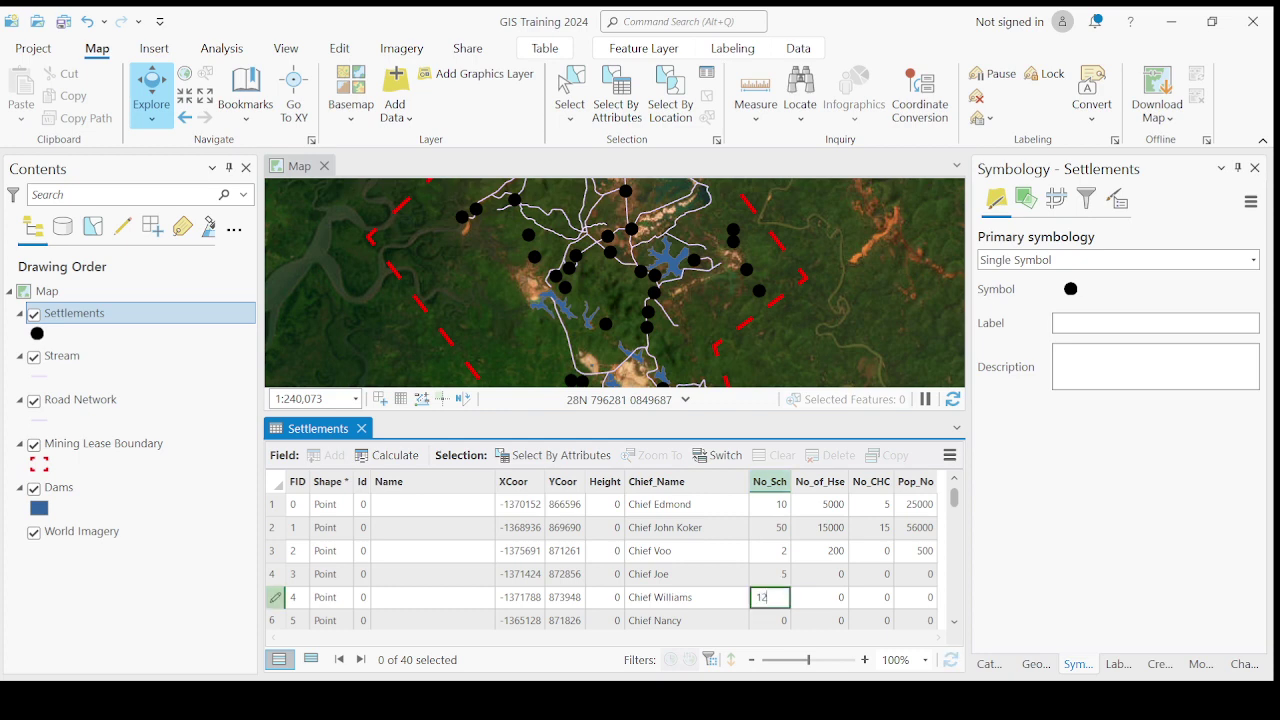
{"action": "key", "text": "Return"}
{"action": "left_click", "coordinate": [775, 612]}
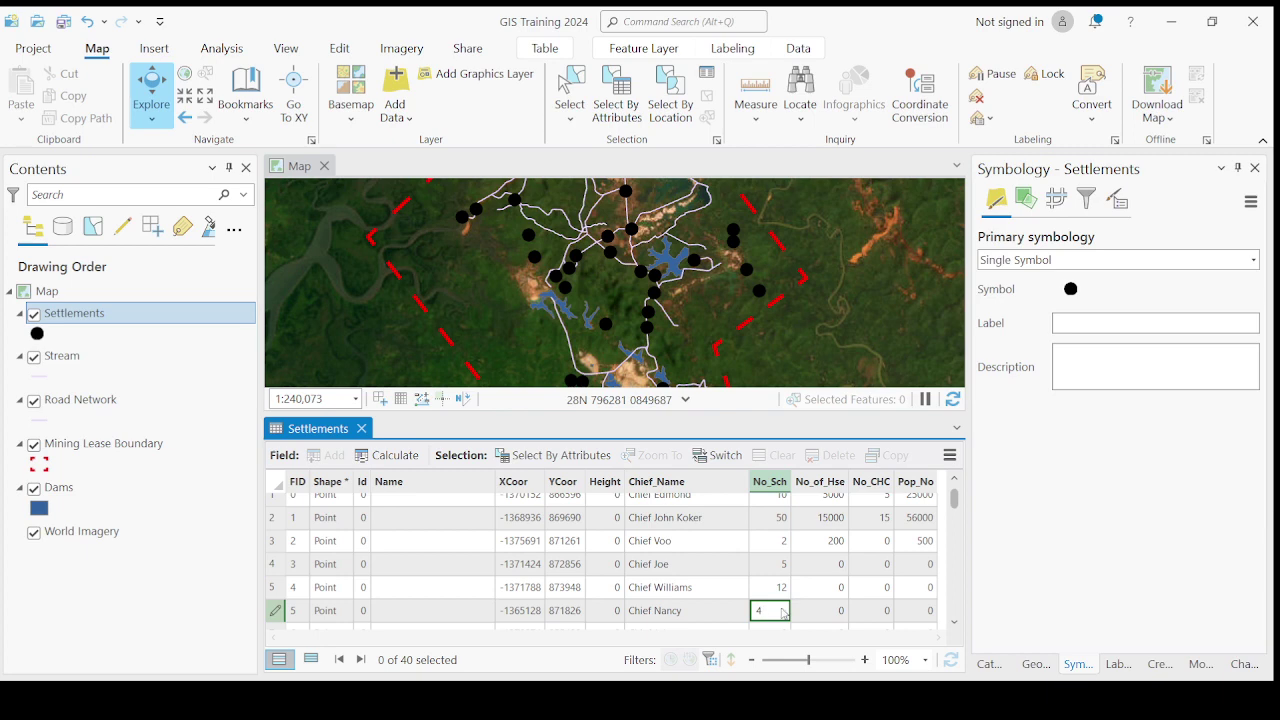
{"action": "left_click", "coordinate": [820, 588]}
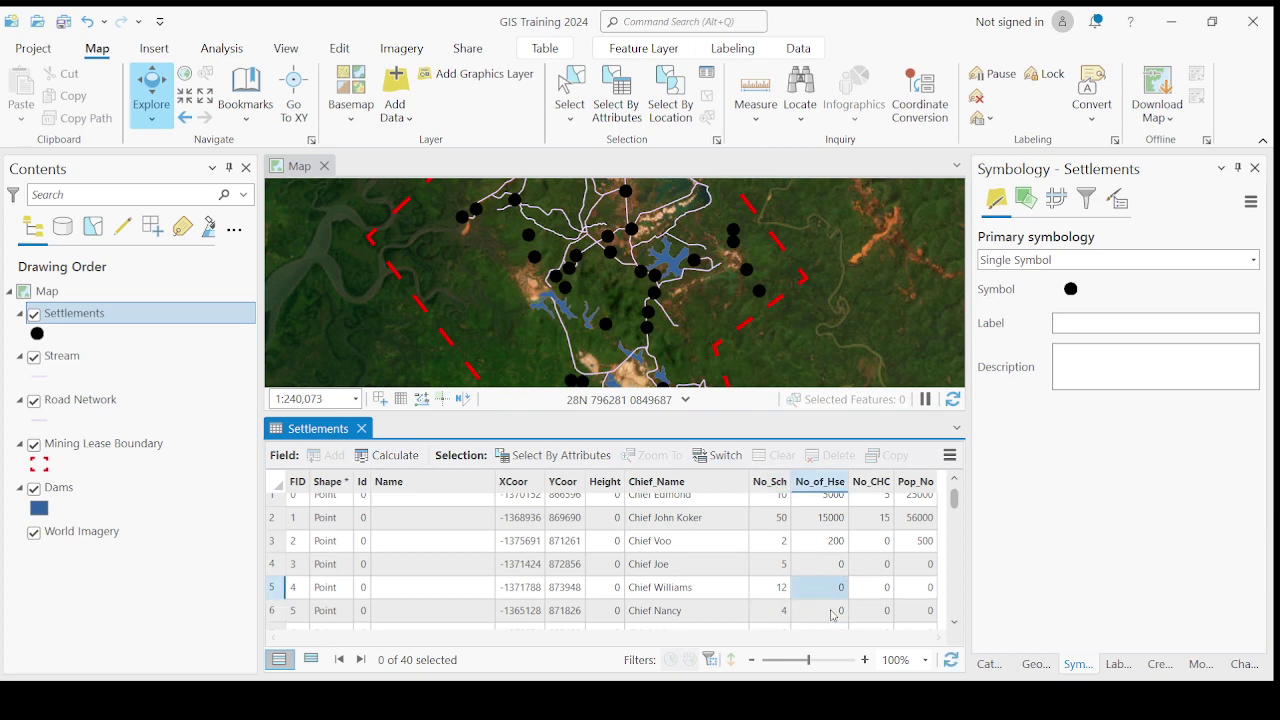
Save the edits made to the Settlements attribute table
{"action": "scroll", "coordinate": [898, 590], "scroll_direction": "down", "scroll_amount": 5}
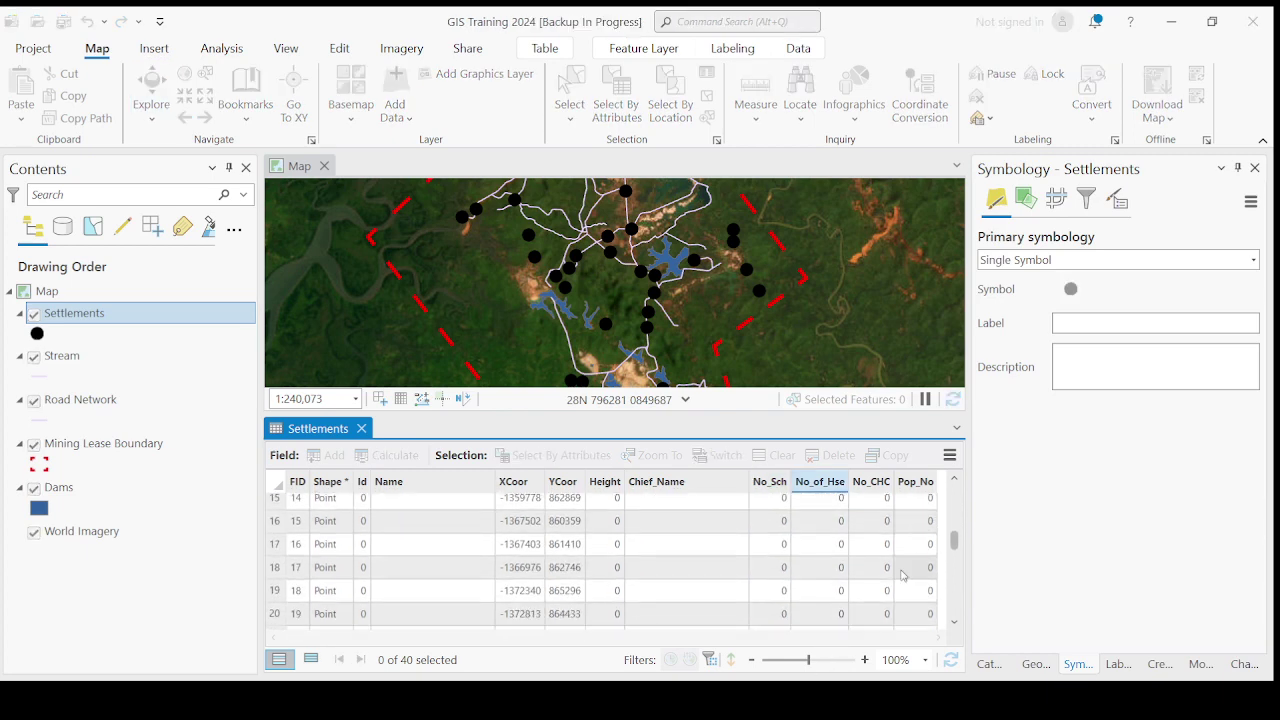
{"action": "scroll", "coordinate": [902, 575], "scroll_direction": "down", "scroll_amount": 5}
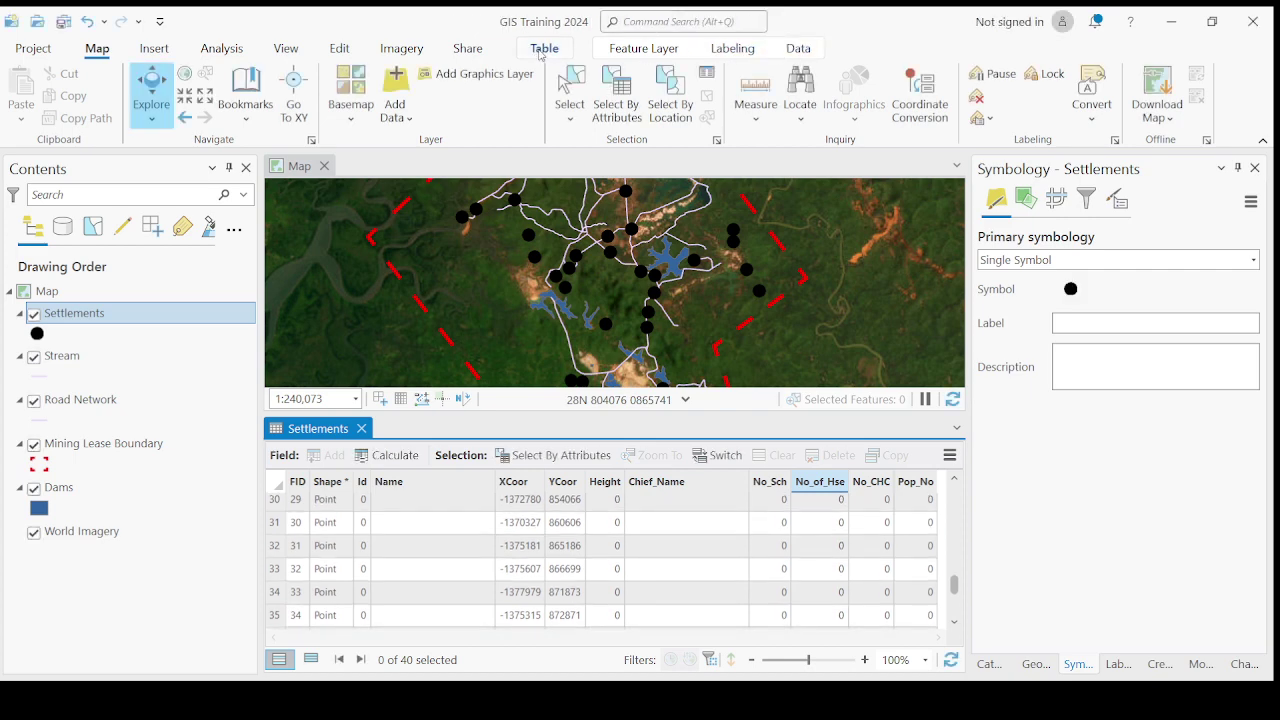
{"action": "left_click", "coordinate": [799, 49]}
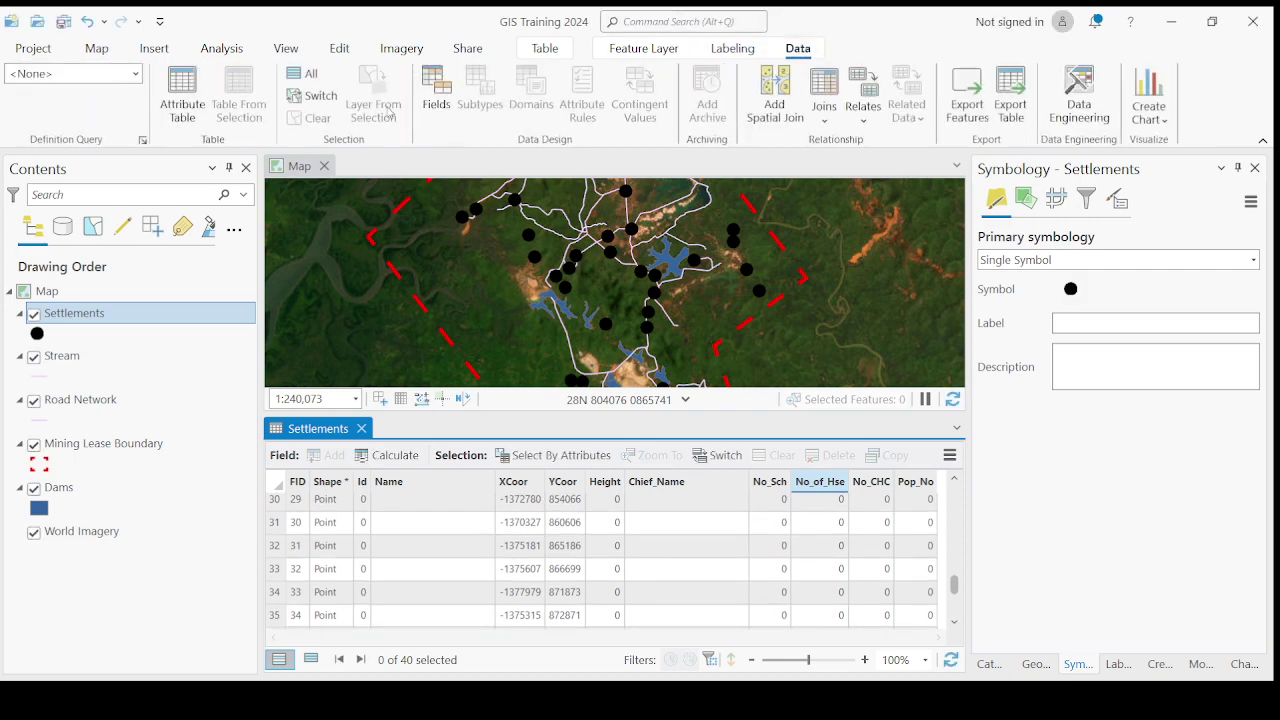
{"action": "left_click", "coordinate": [341, 50]}
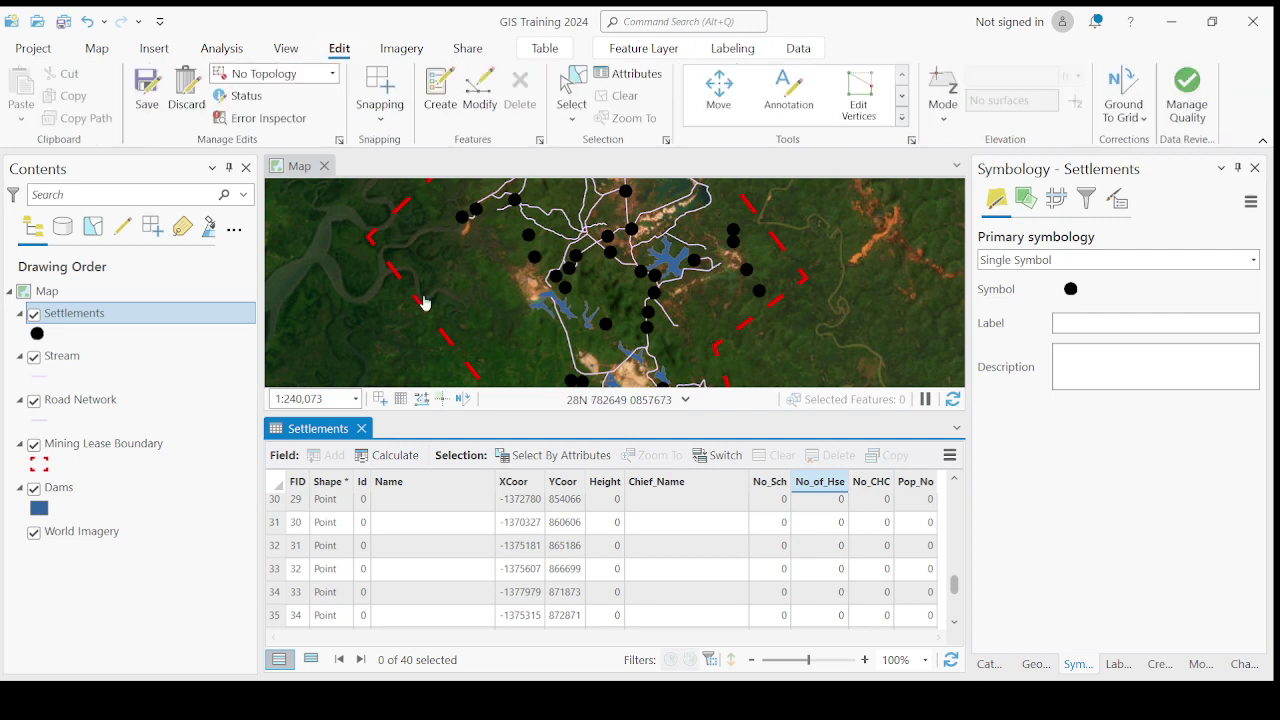
{"action": "left_click", "coordinate": [148, 90]}
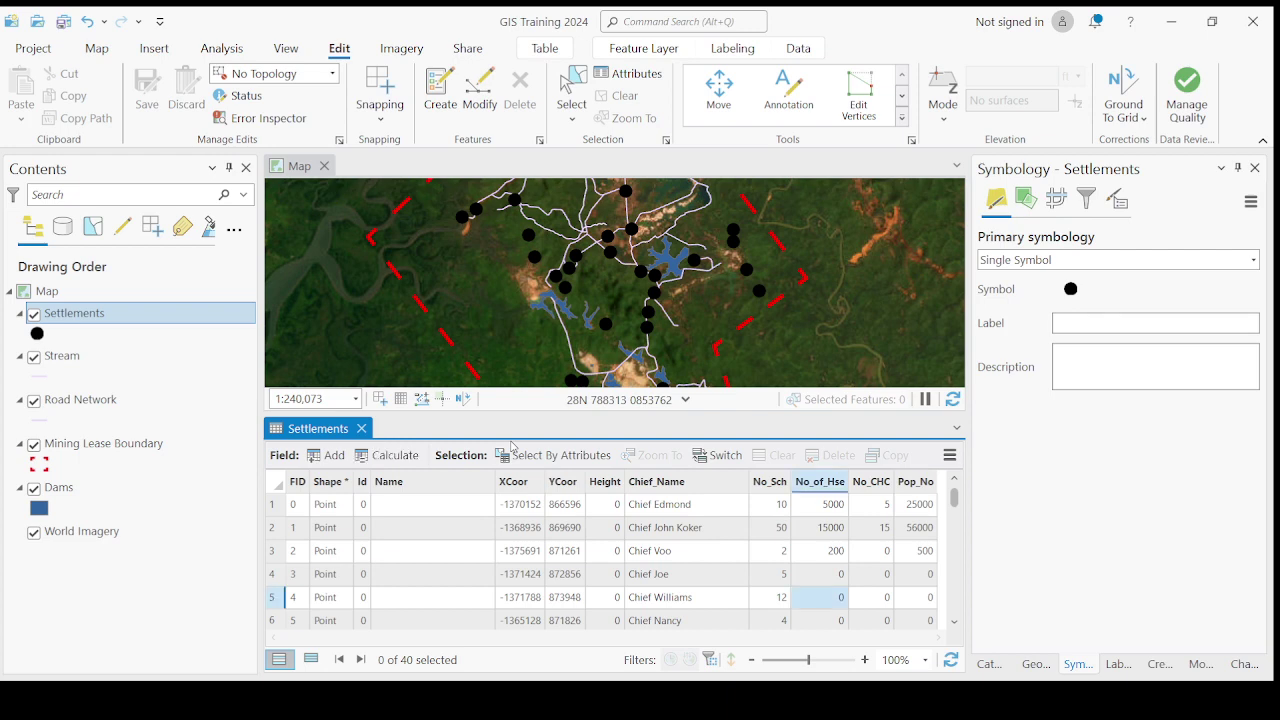
Open the attribute table of the Road Network layer and find the records with an empty Road_Type
{"action": "left_click", "coordinate": [80, 399]}
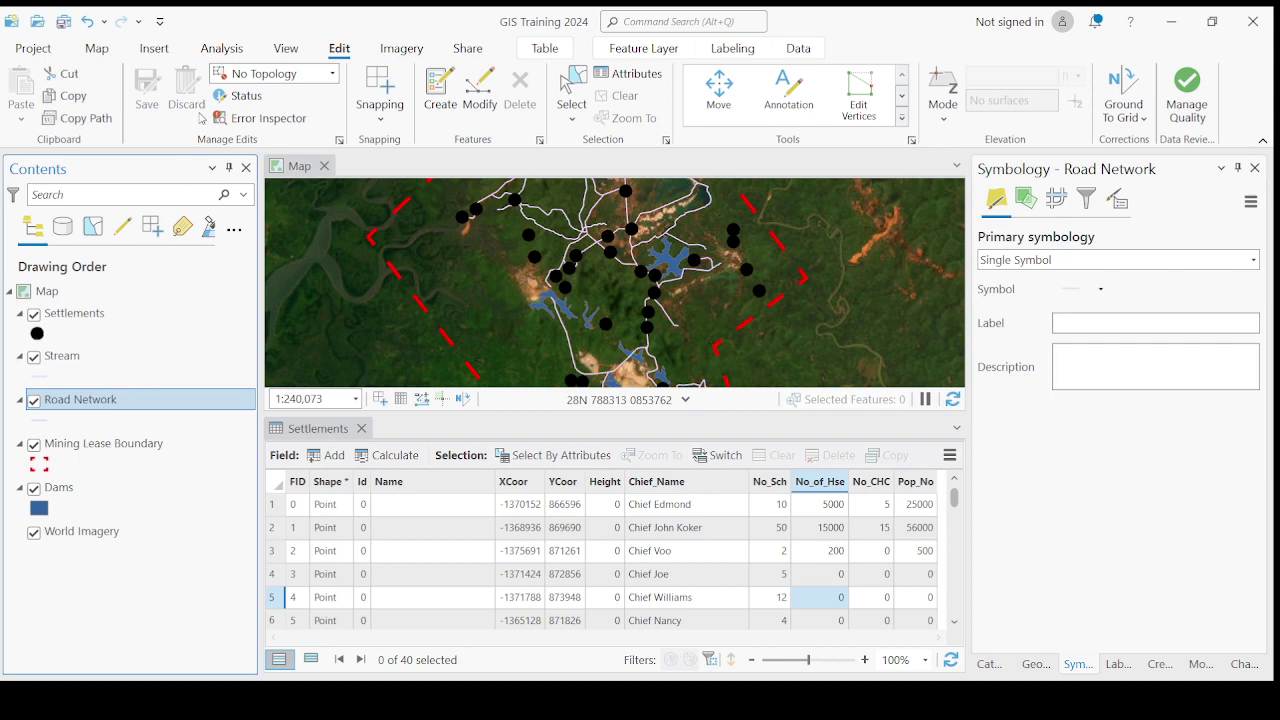
{"action": "key", "text": "ctrl+t"}
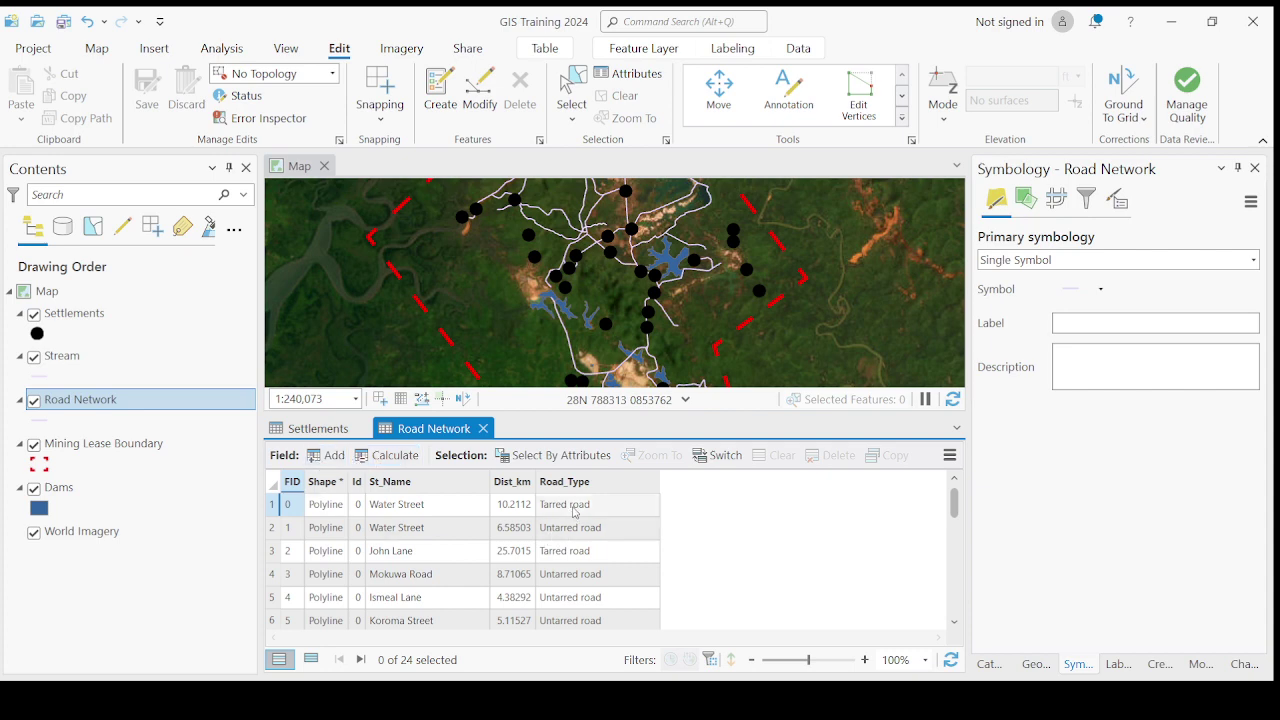
{"action": "scroll", "coordinate": [536, 592], "scroll_direction": "down", "scroll_amount": 4}
{"action": "scroll", "coordinate": [536, 592], "scroll_direction": "down", "scroll_amount": 2}
{"action": "scroll", "coordinate": [532, 605], "scroll_direction": "up", "scroll_amount": 5}
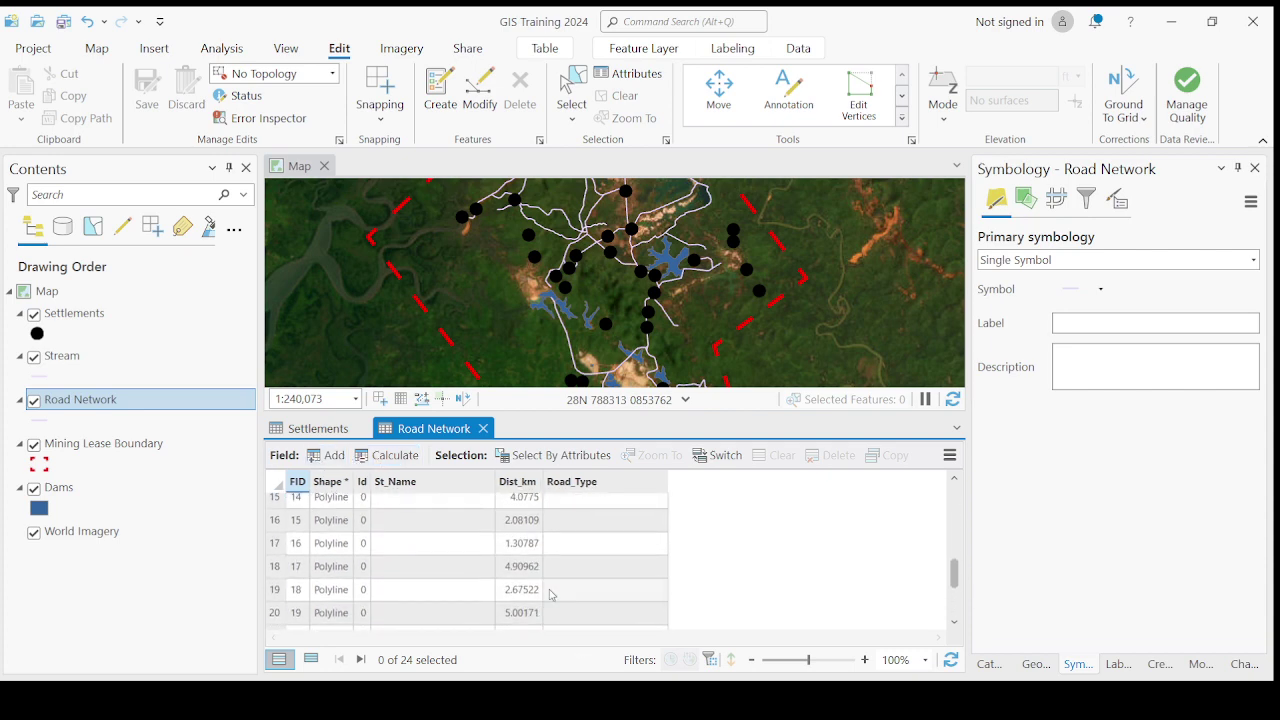
{"action": "scroll", "coordinate": [576, 550], "scroll_direction": "up", "scroll_amount": 1}
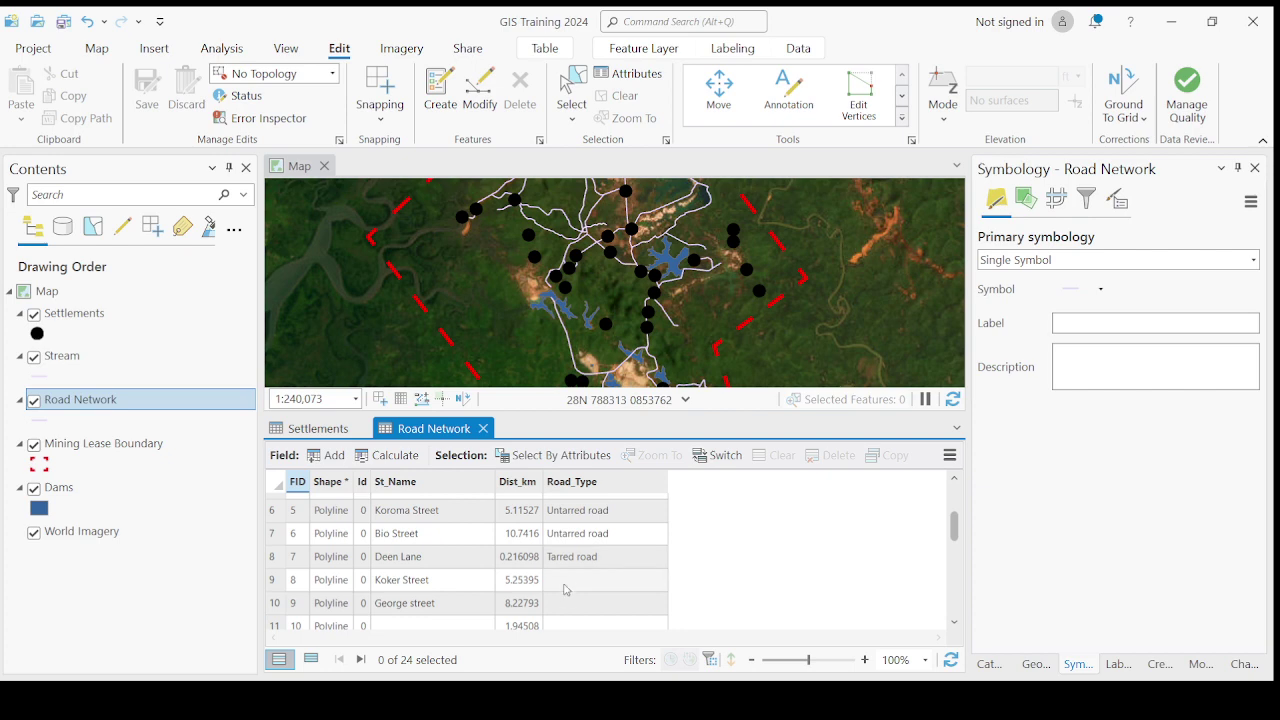
Fill in the Road_Type of Koker Street as "Tarred road", matching the Deen Lane entry
{"action": "left_click", "coordinate": [566, 580]}
{"action": "left_click", "coordinate": [566, 580]}
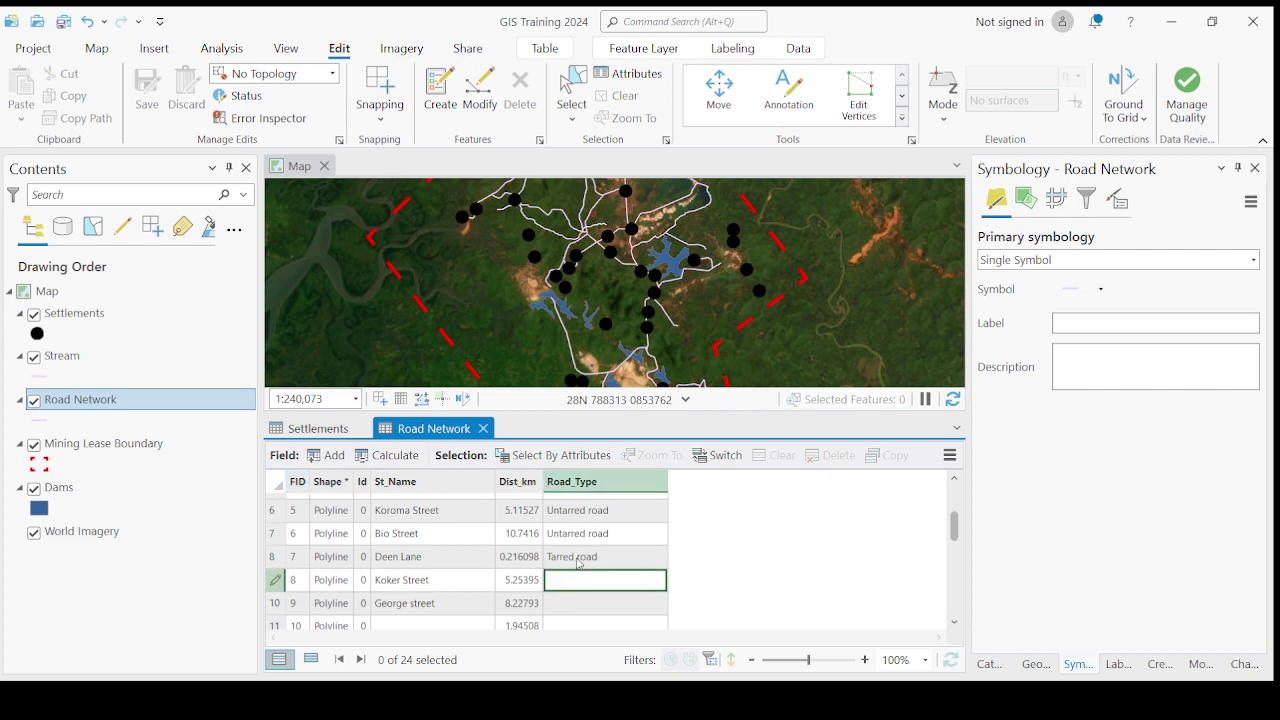
{"action": "left_click", "coordinate": [579, 557]}
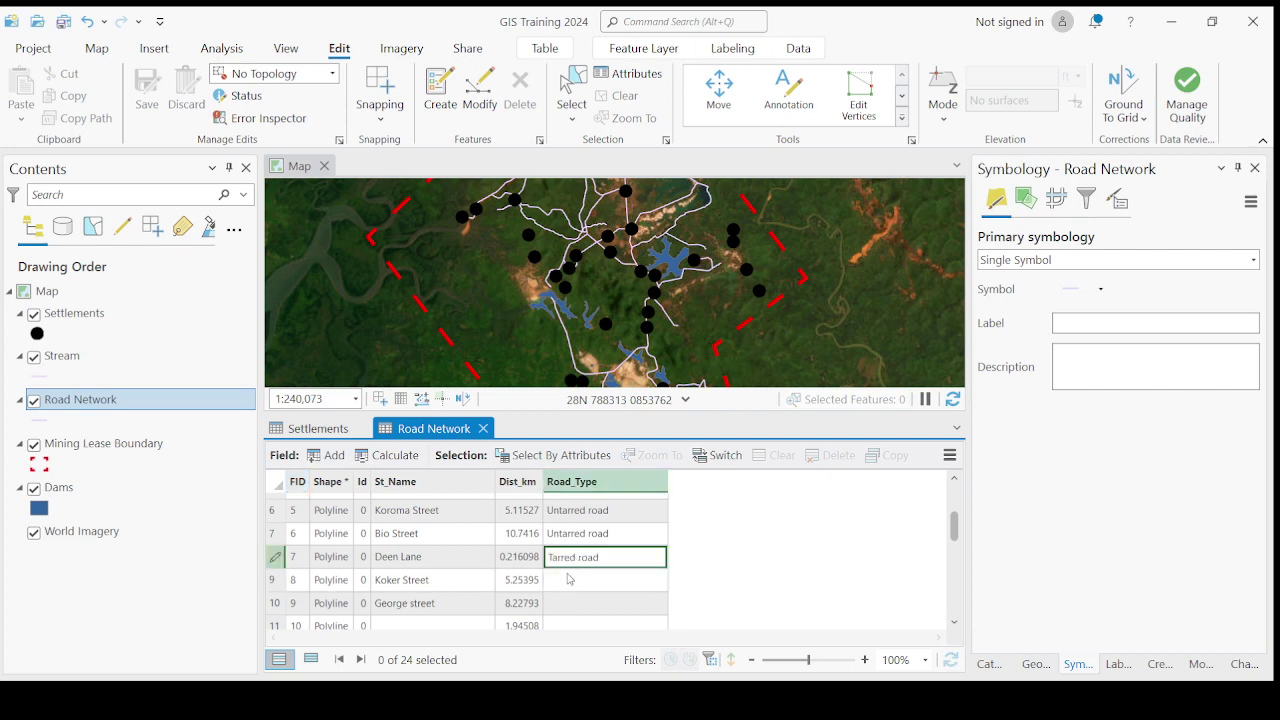
{"action": "left_click", "coordinate": [568, 579]}
{"action": "left_click", "coordinate": [573, 558]}
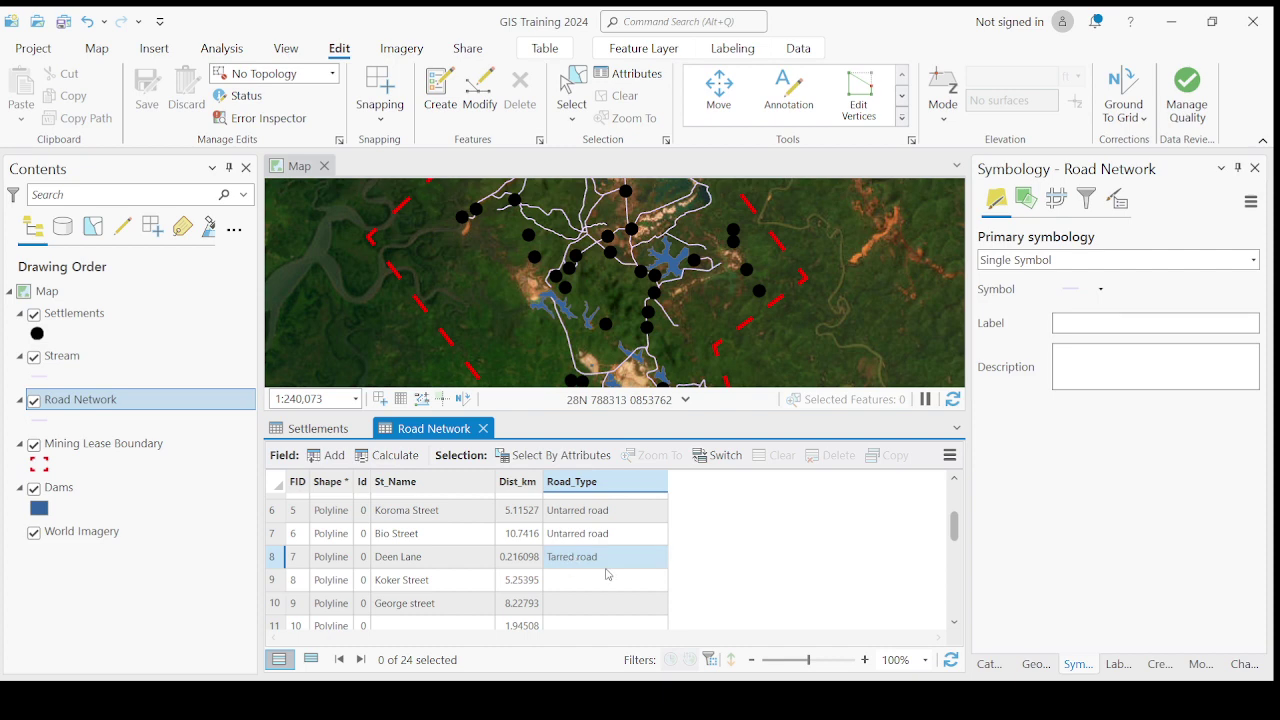
{"action": "left_click", "coordinate": [593, 586]}
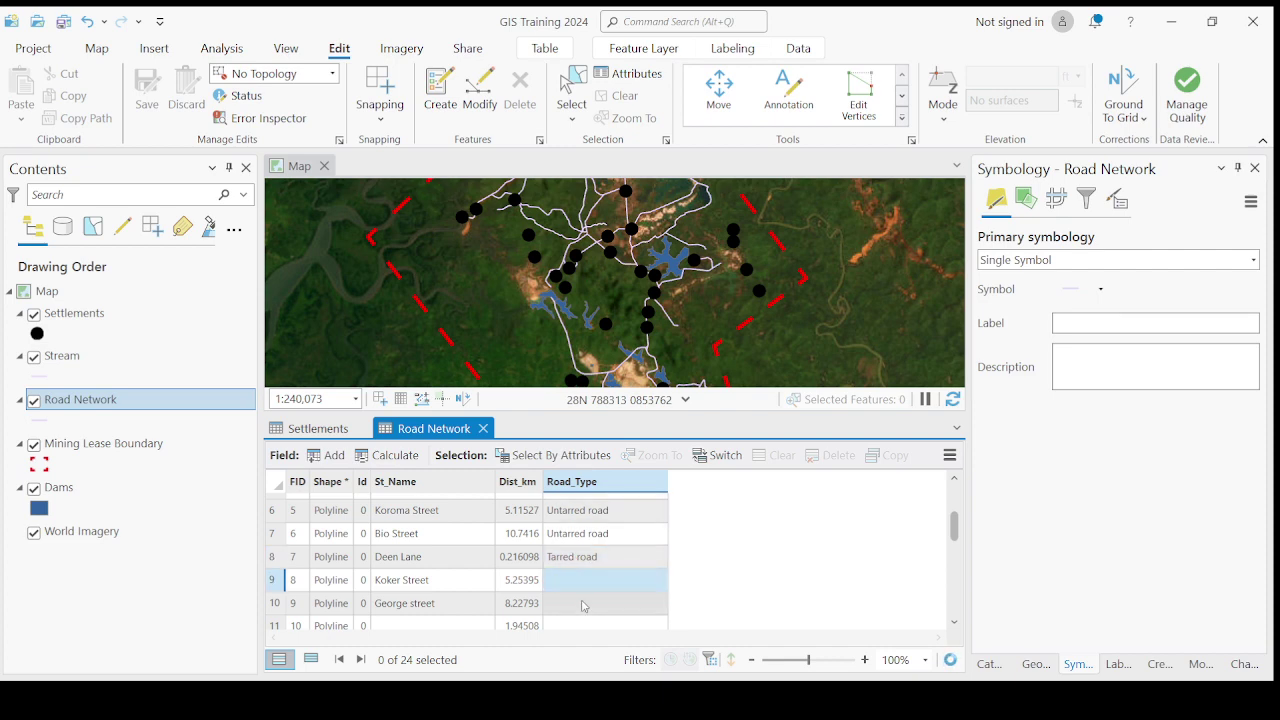
{"action": "type", "text": "Tarred road"}
{"action": "left_click", "coordinate": [583, 535]}
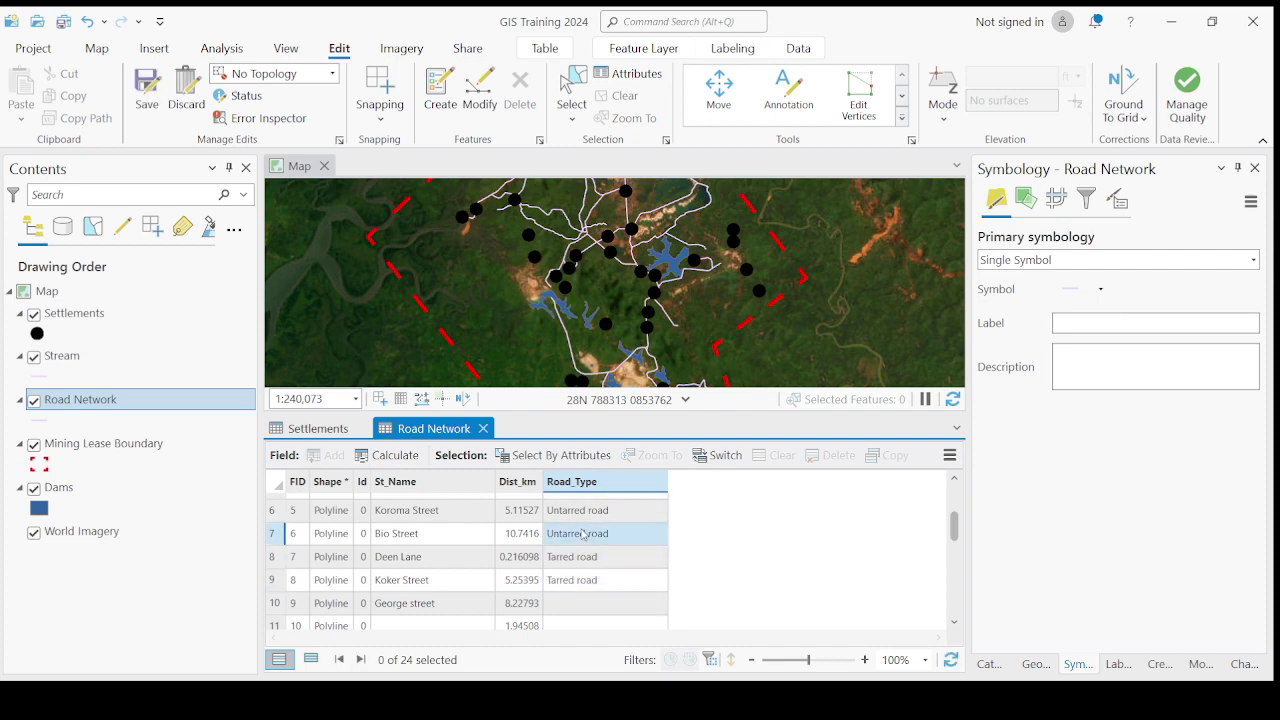
Fill in the Road_Type of George street as "Untarred road", matching the Bio Street entry
{"action": "left_click", "coordinate": [578, 606]}
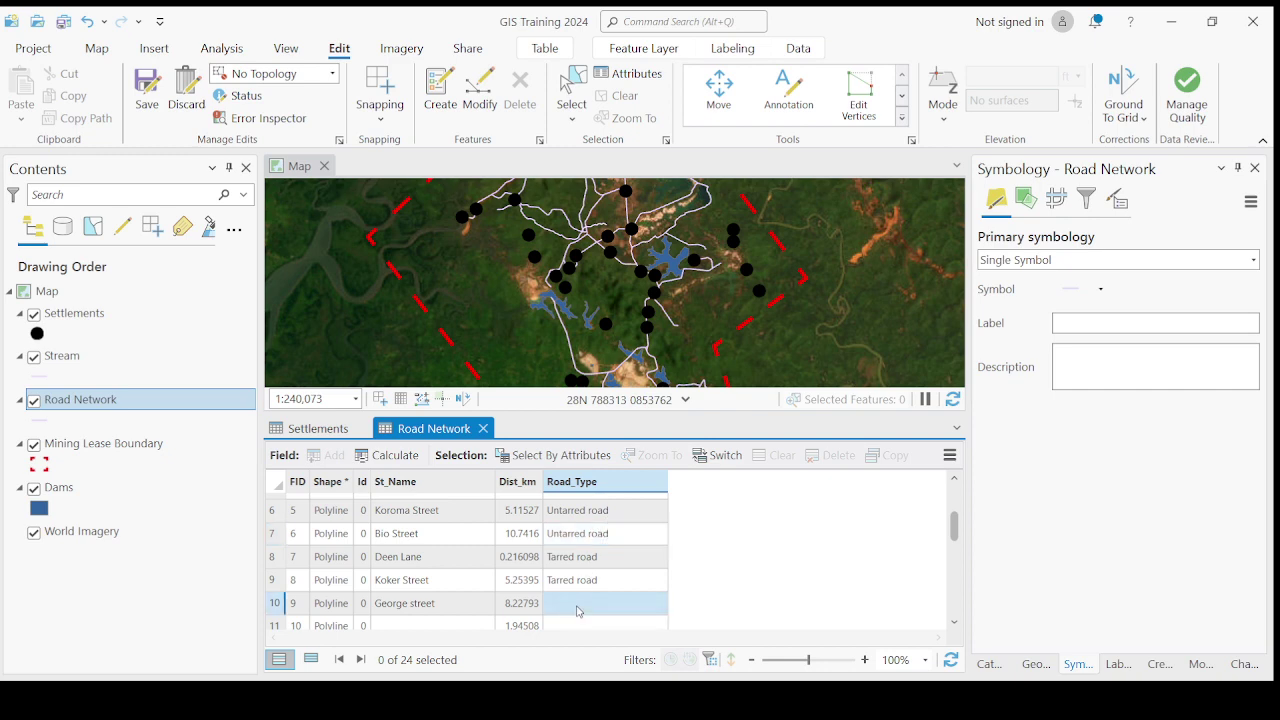
{"action": "type", "text": "Untarred road"}
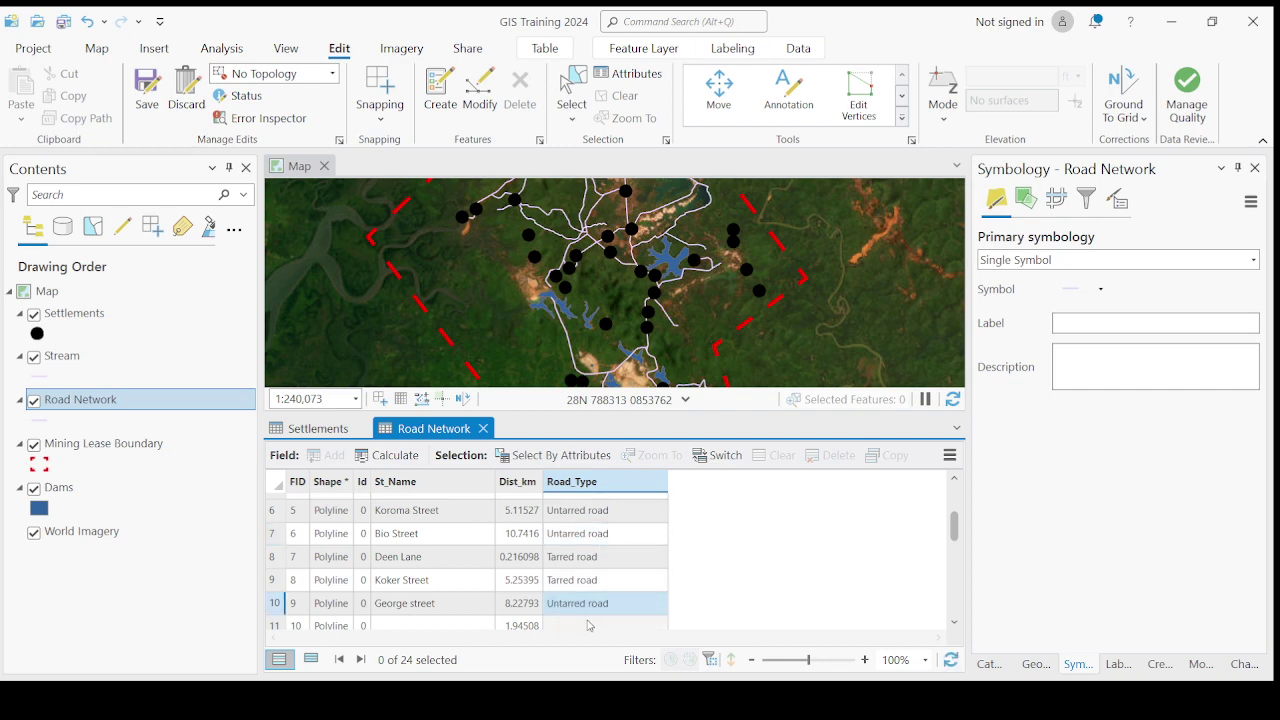
{"action": "left_click", "coordinate": [583, 533]}
Fill in the empty Road_Type of FID 10, 11, 12 and 13 in the Road Network table as "Untarred road"
{"action": "scroll", "coordinate": [585, 594], "scroll_direction": "down", "scroll_amount": 2}
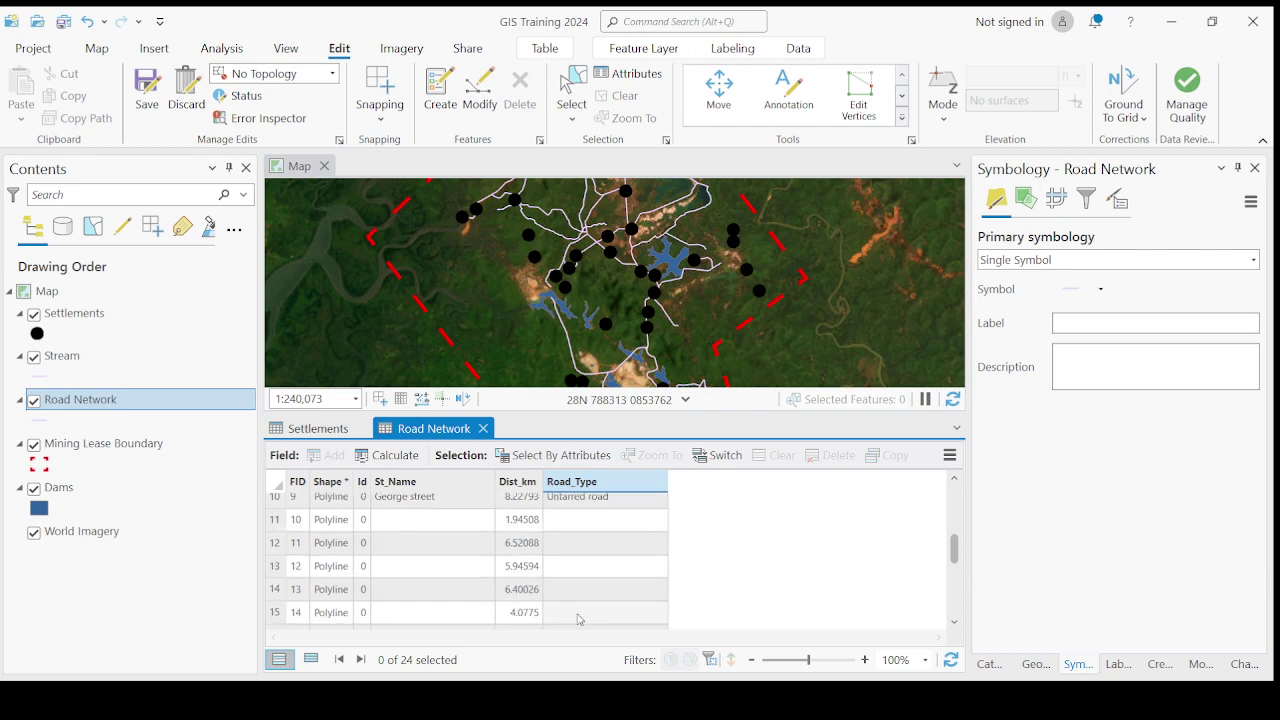
{"action": "left_click", "coordinate": [573, 517]}
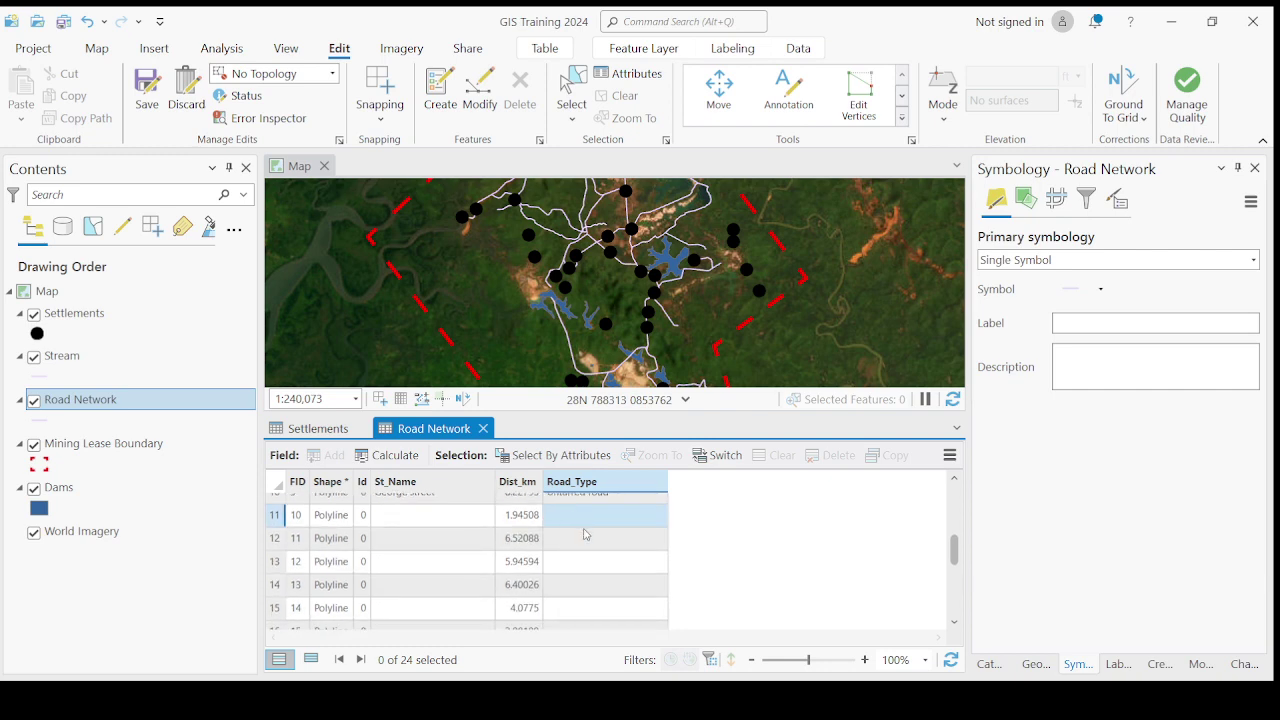
{"action": "type", "text": "Untarred road"}
{"action": "left_click", "coordinate": [577, 540]}
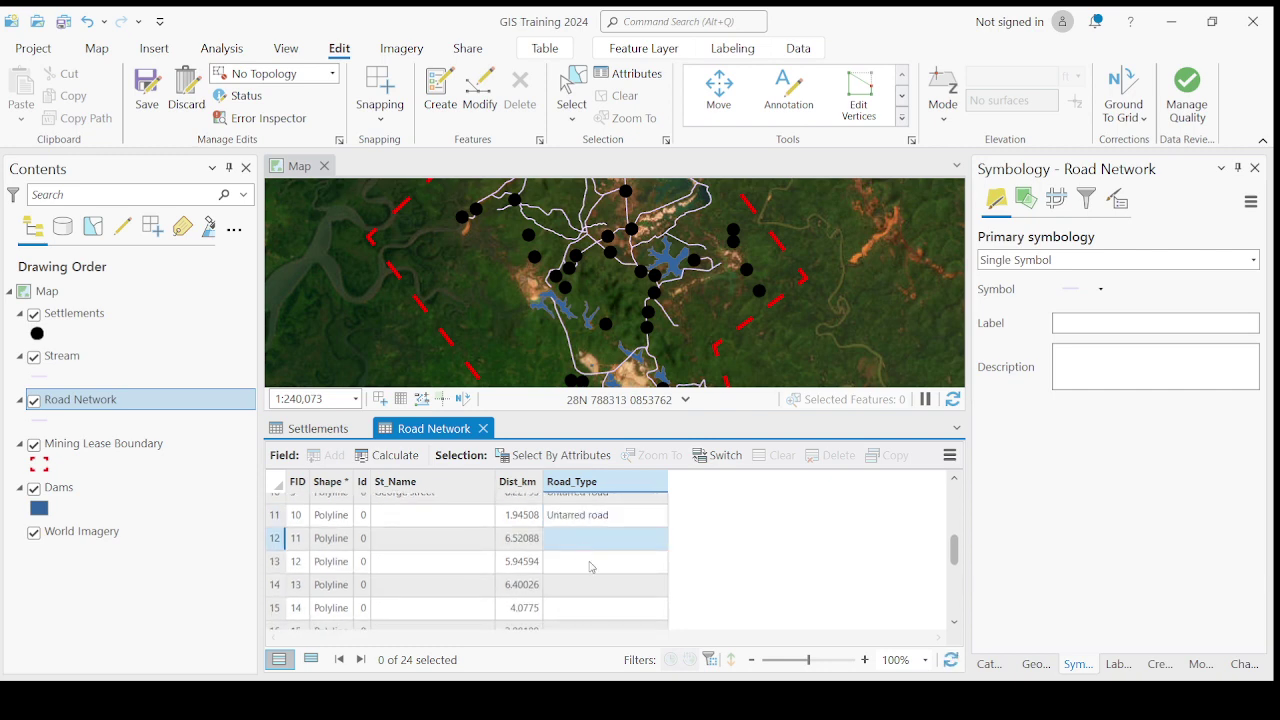
{"action": "type", "text": "Untarred road"}
{"action": "left_click", "coordinate": [586, 563]}
{"action": "type", "text": "Untarred road"}
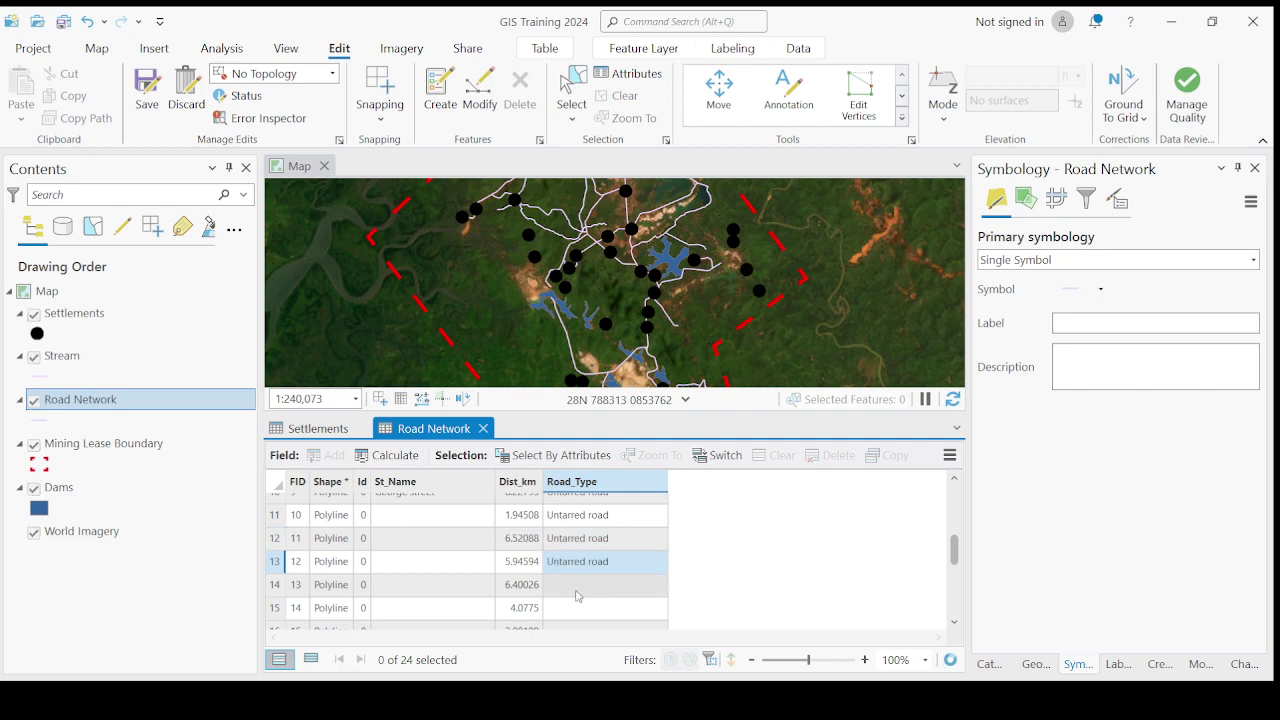
{"action": "left_click", "coordinate": [597, 585]}
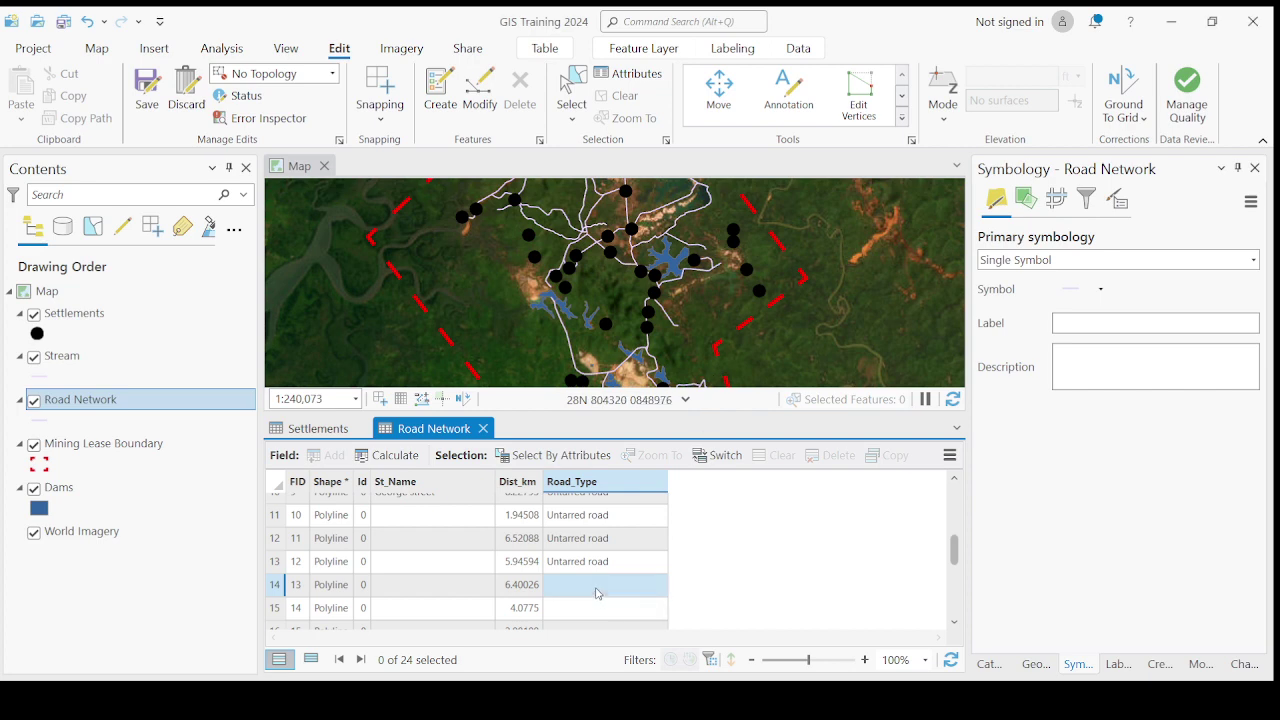
Copy the "Tarred road" value from the first Water Street record into the Road_Type of FID 14
{"action": "scroll", "coordinate": [594, 591], "scroll_direction": "up", "scroll_amount": 5}
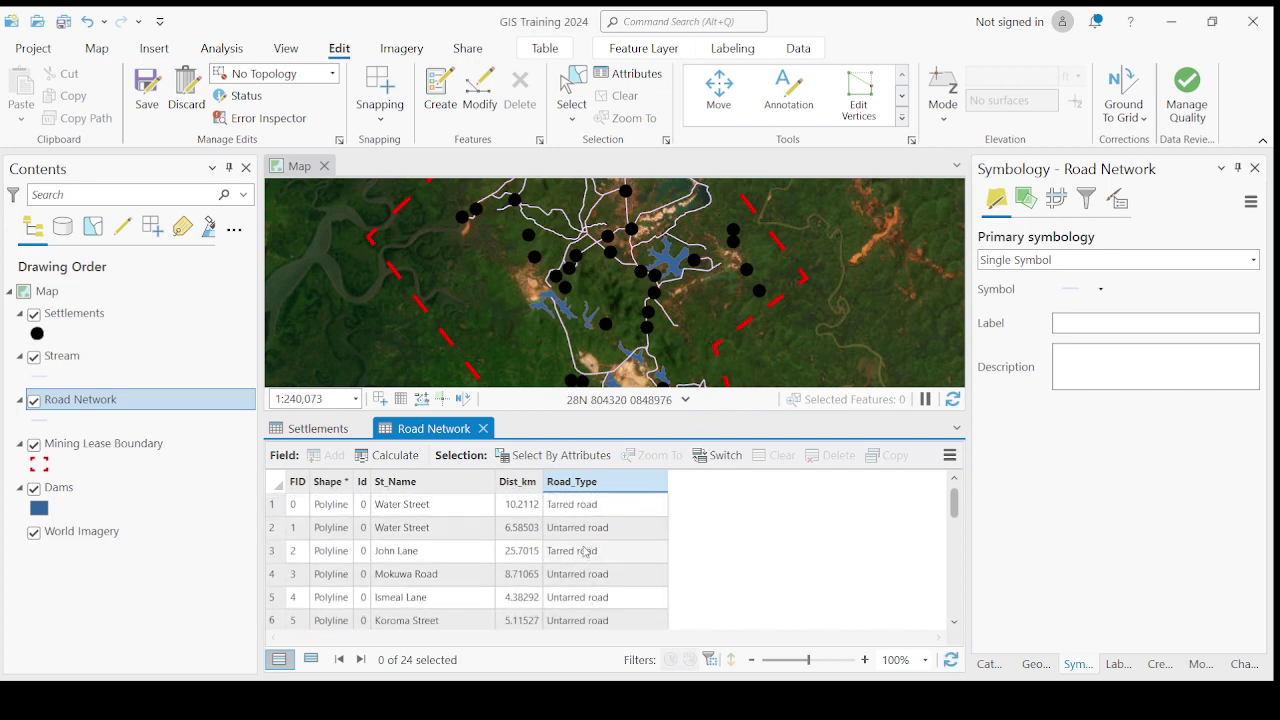
{"action": "left_click", "coordinate": [580, 510]}
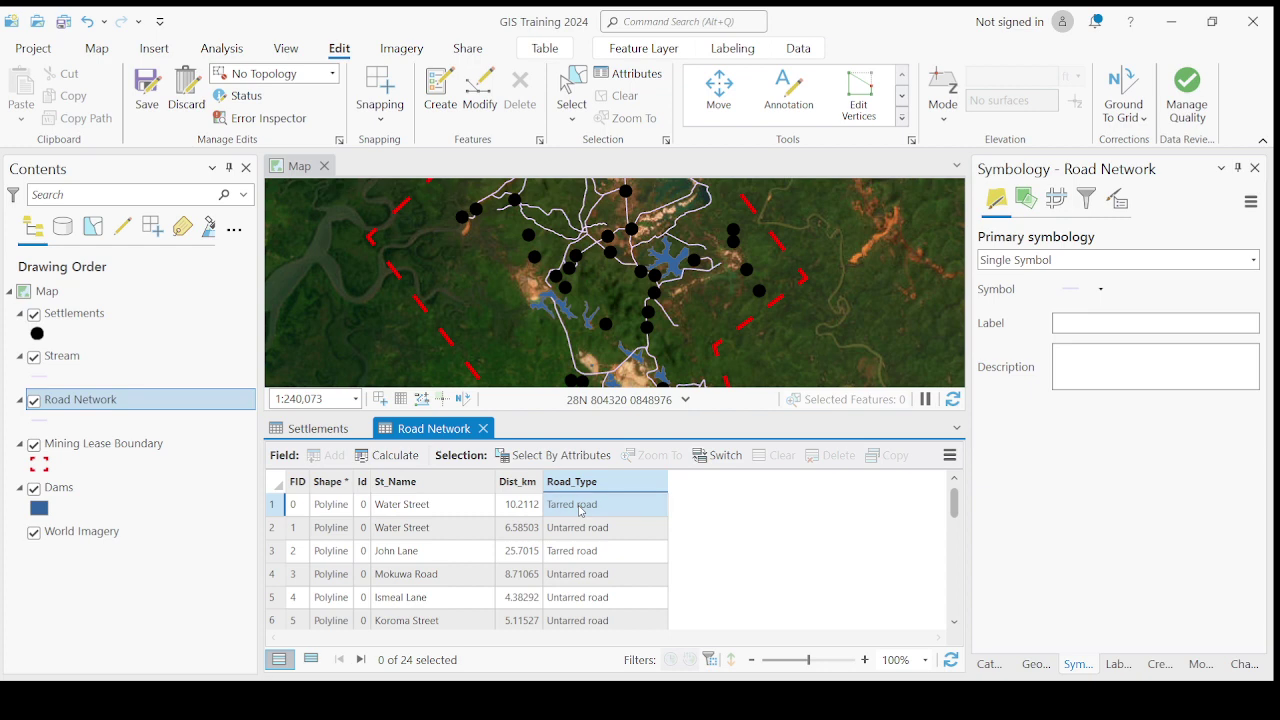
{"action": "scroll", "coordinate": [595, 586], "scroll_direction": "down", "scroll_amount": 8}
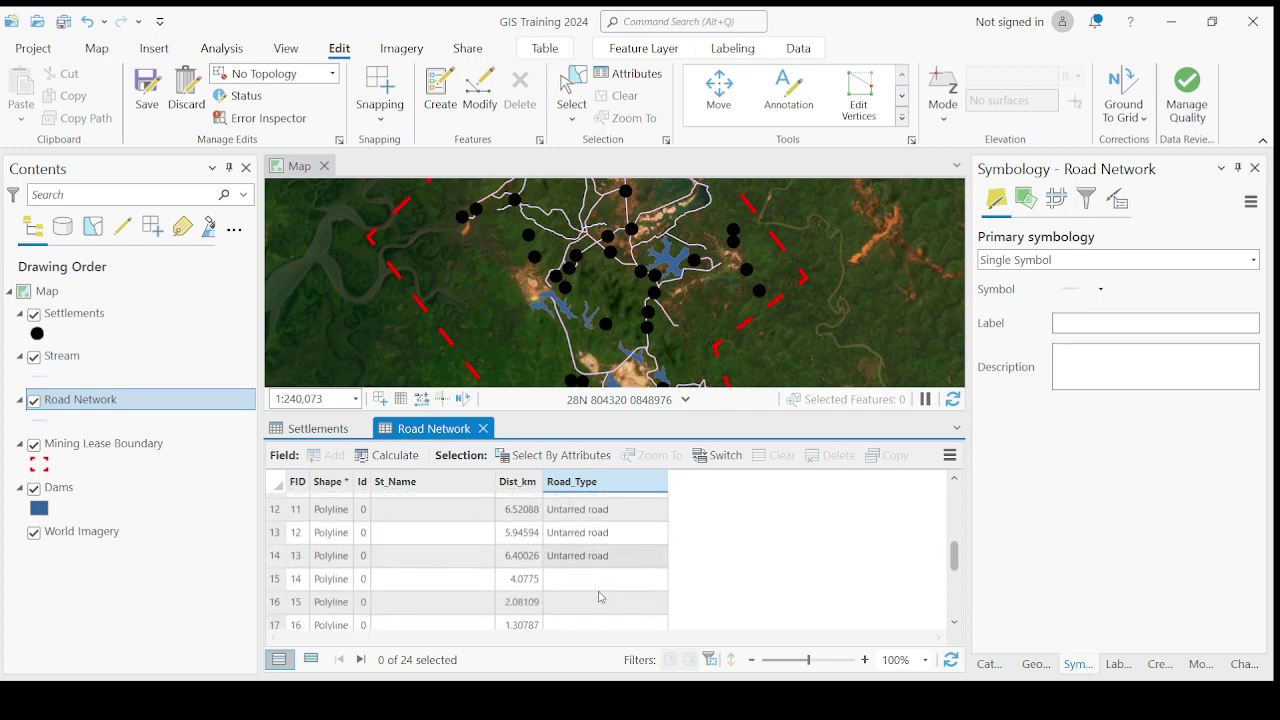
{"action": "scroll", "coordinate": [590, 595], "scroll_direction": "up", "scroll_amount": 4}
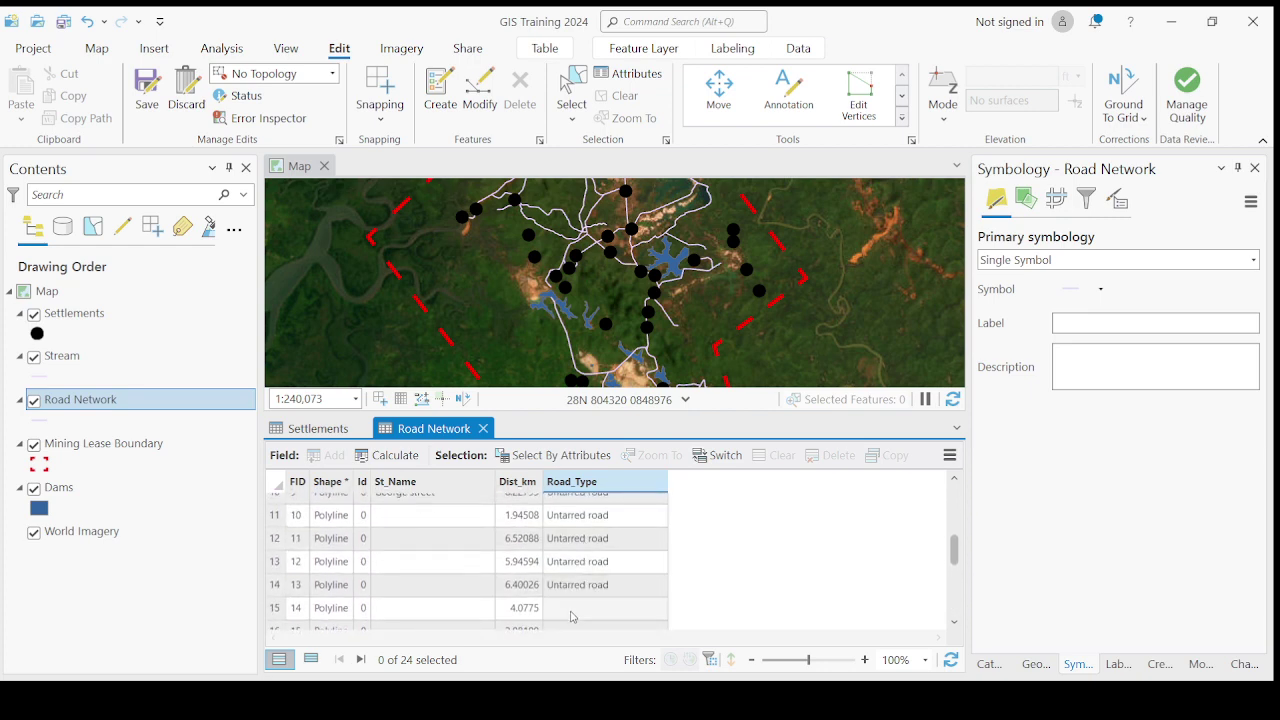
{"action": "left_click", "coordinate": [571, 614]}
{"action": "type", "text": "Tarred road"}
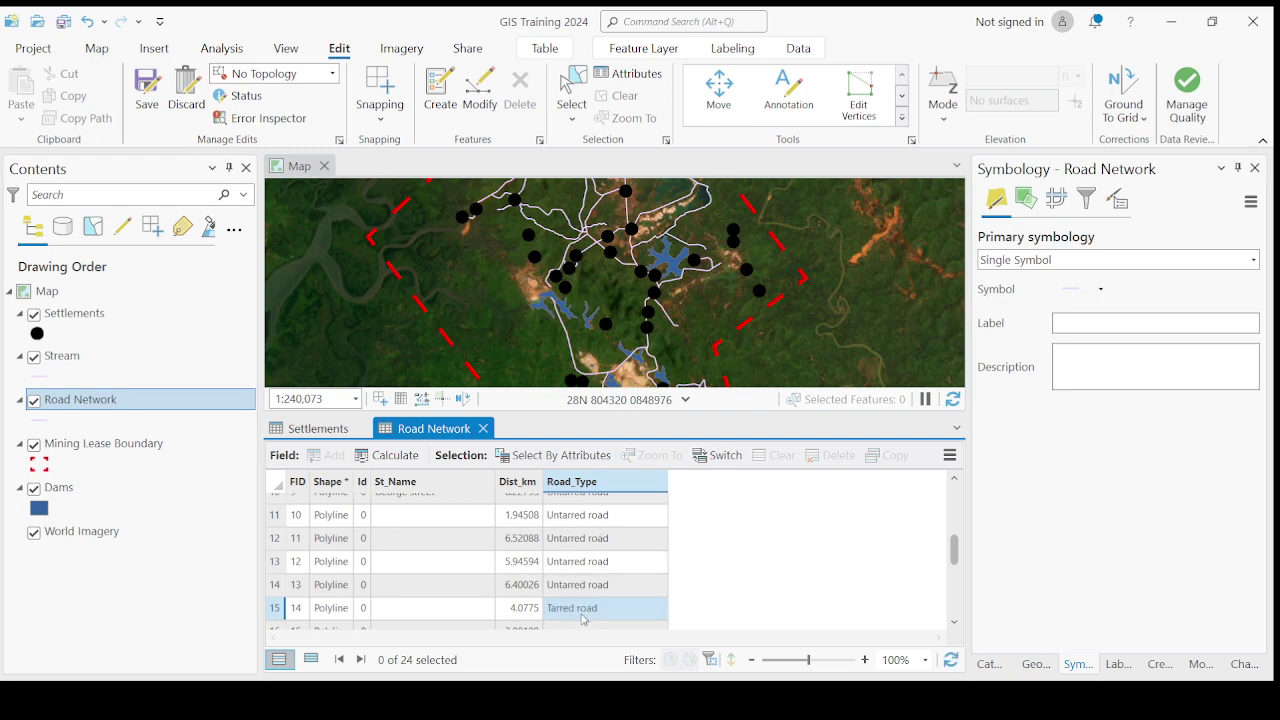
Fill in the Road_Type of FID 15, 16, 17 and 18 as "Tarred road"
{"action": "scroll", "coordinate": [712, 595], "scroll_direction": "down", "scroll_amount": 2}
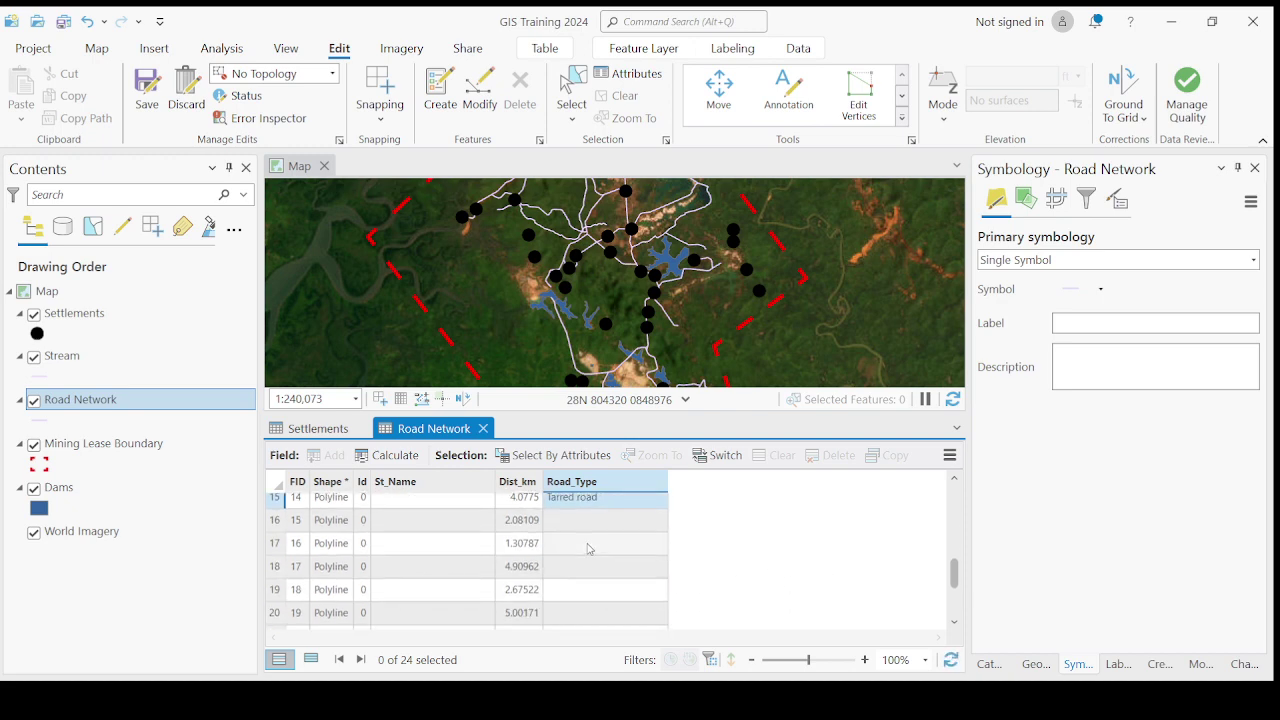
{"action": "left_click", "coordinate": [588, 524]}
{"action": "type", "text": "Tarred road"}
{"action": "left_click", "coordinate": [586, 553]}
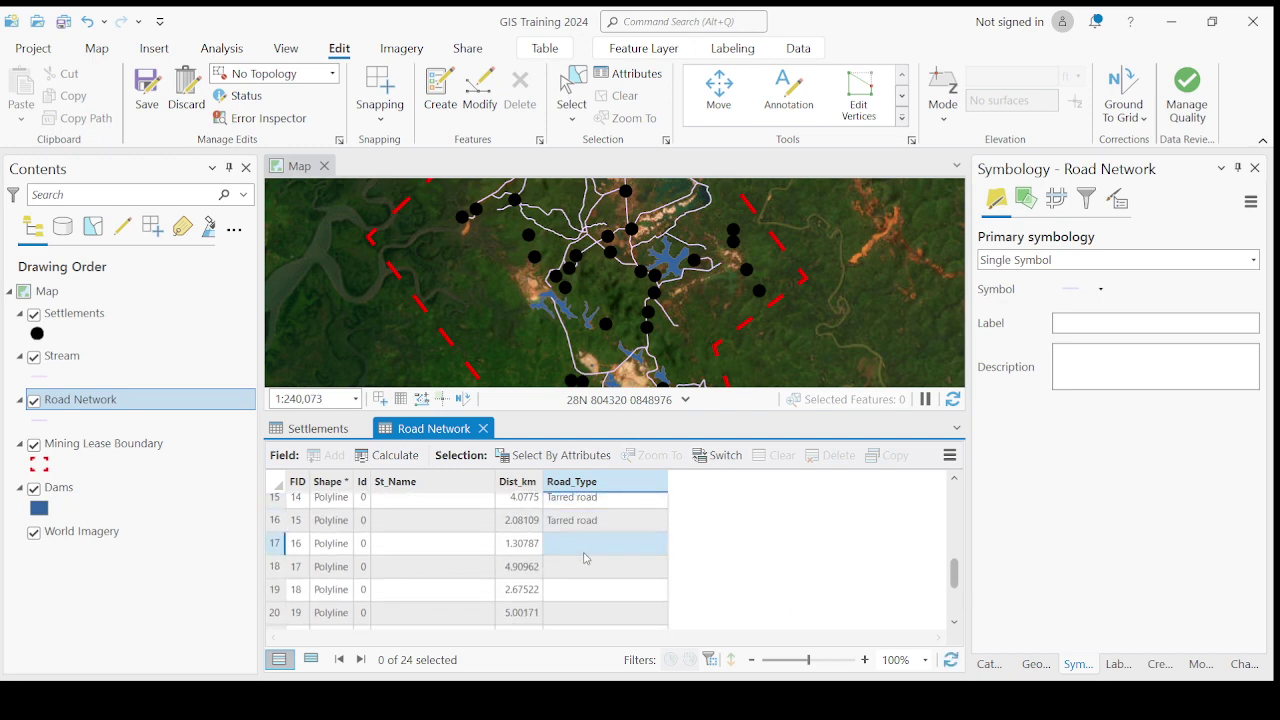
{"action": "type", "text": "Tarred road"}
{"action": "left_click", "coordinate": [621, 567]}
{"action": "type", "text": "Tarred road"}
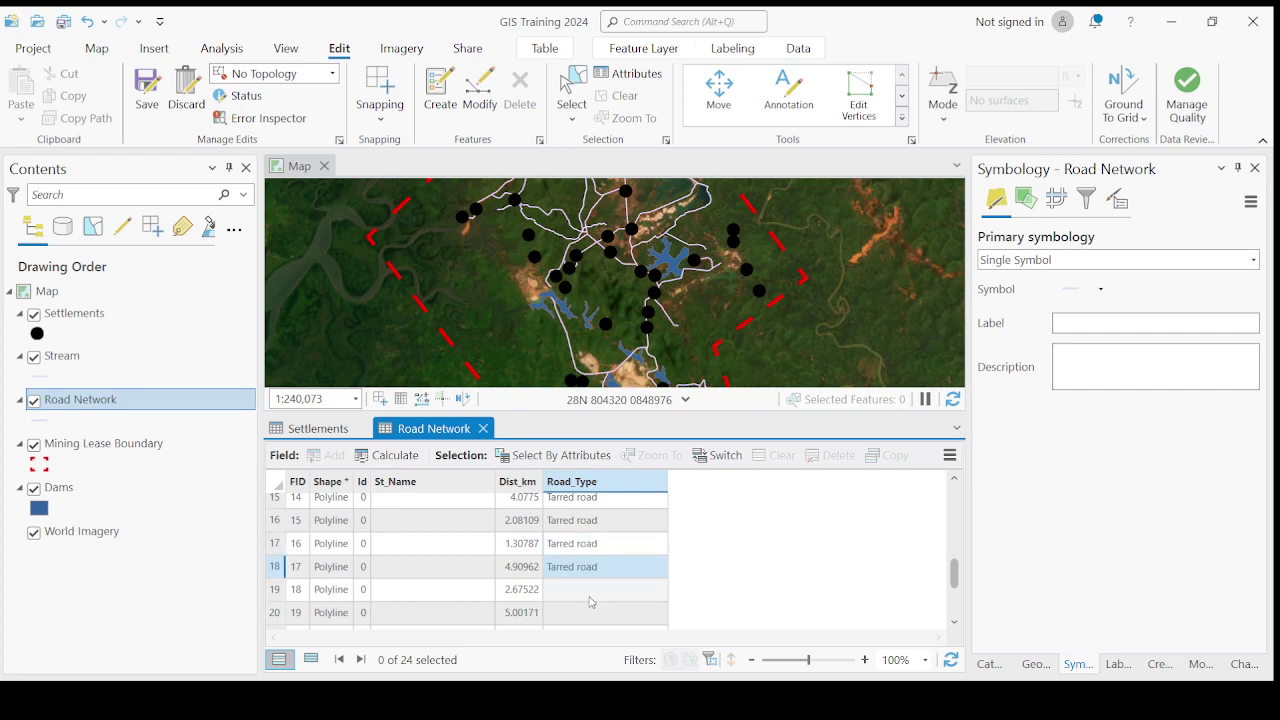
{"action": "left_click", "coordinate": [595, 590]}
{"action": "type", "text": "Tarred road"}
Copy "Untarred road" from the FID 12 record into the Road_Type of FID 19, 20 and 21
{"action": "scroll", "coordinate": [645, 560], "scroll_direction": "up", "scroll_amount": 2}
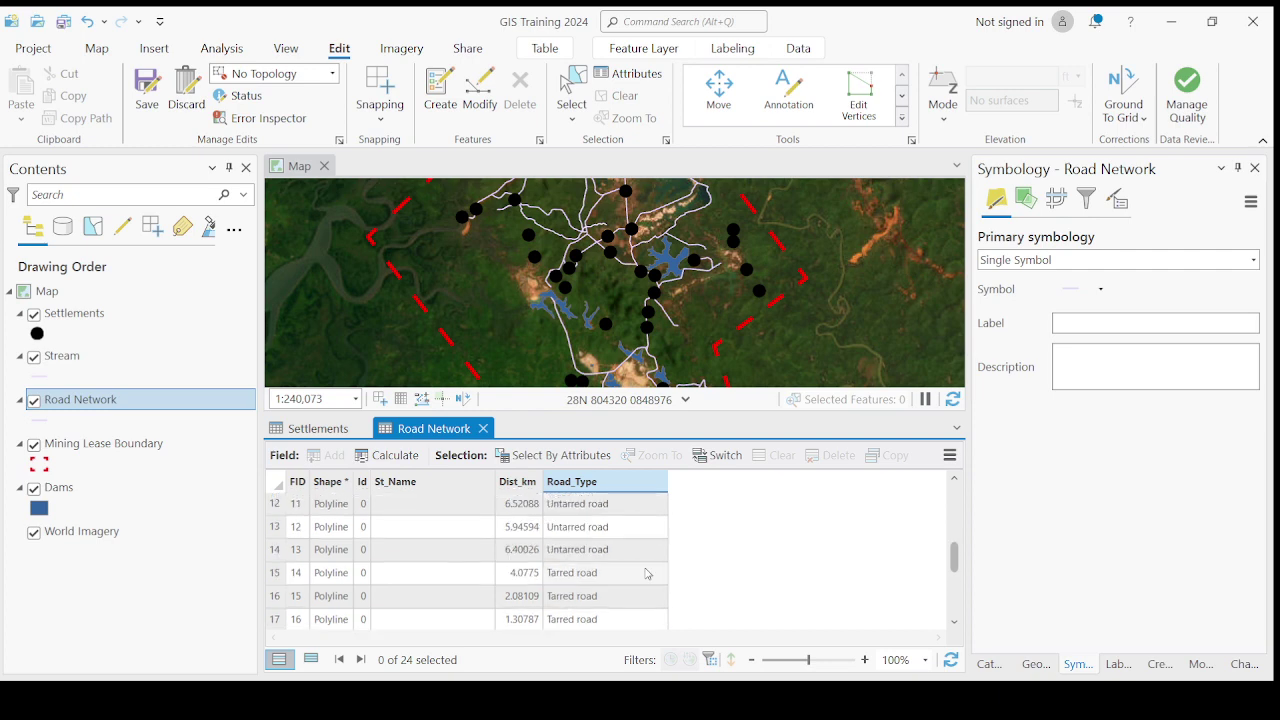
{"action": "left_click", "coordinate": [597, 565]}
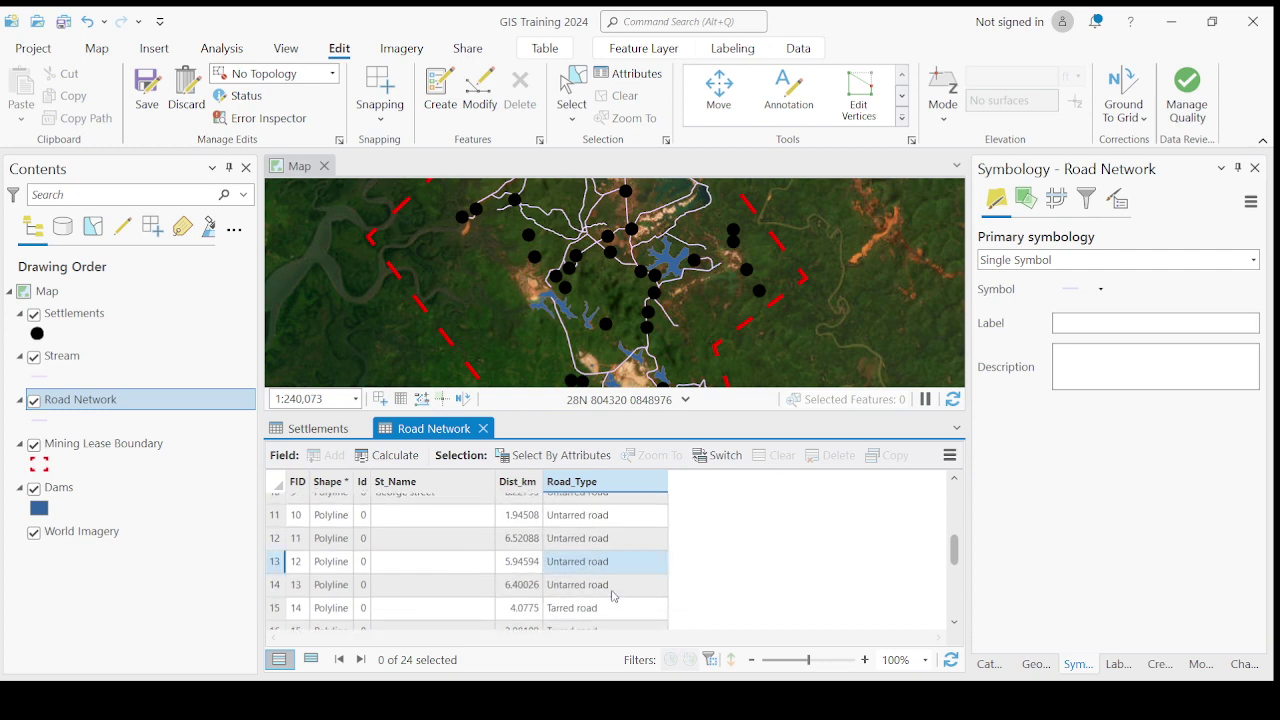
{"action": "scroll", "coordinate": [612, 595], "scroll_direction": "down", "scroll_amount": 4}
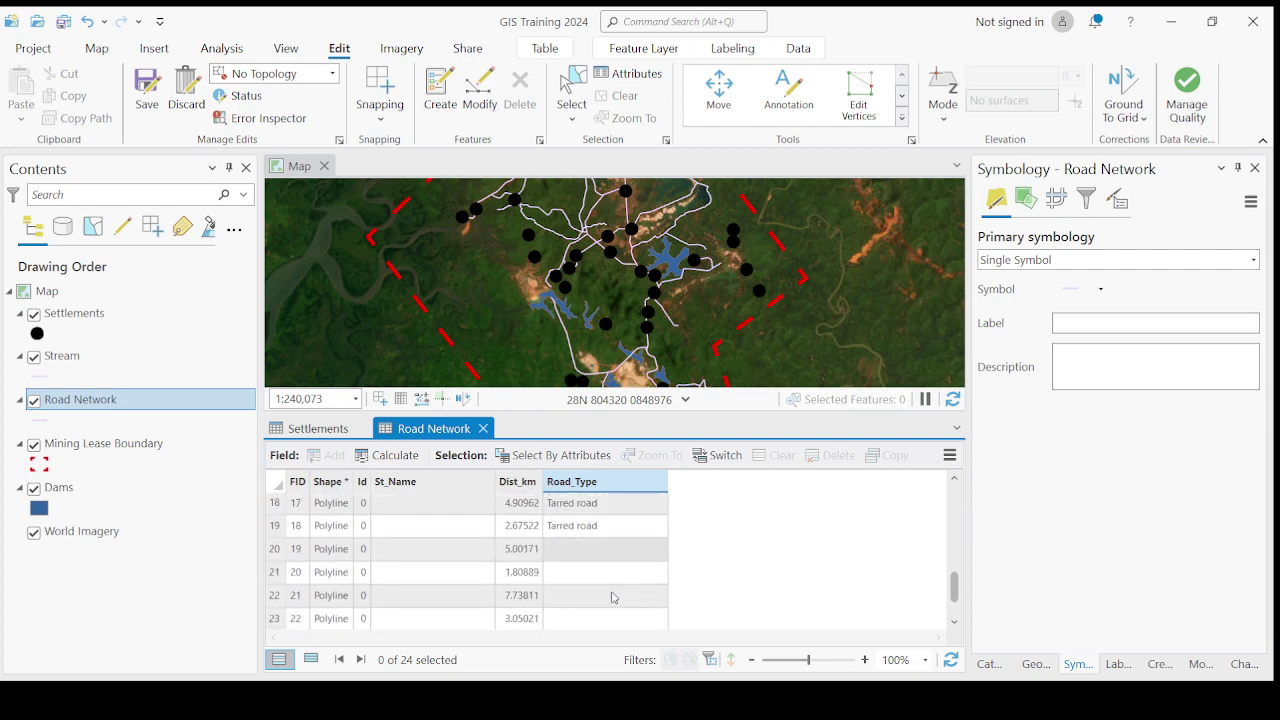
{"action": "left_click", "coordinate": [954, 477]}
{"action": "left_click", "coordinate": [954, 477]}
{"action": "left_click", "coordinate": [596, 549]}
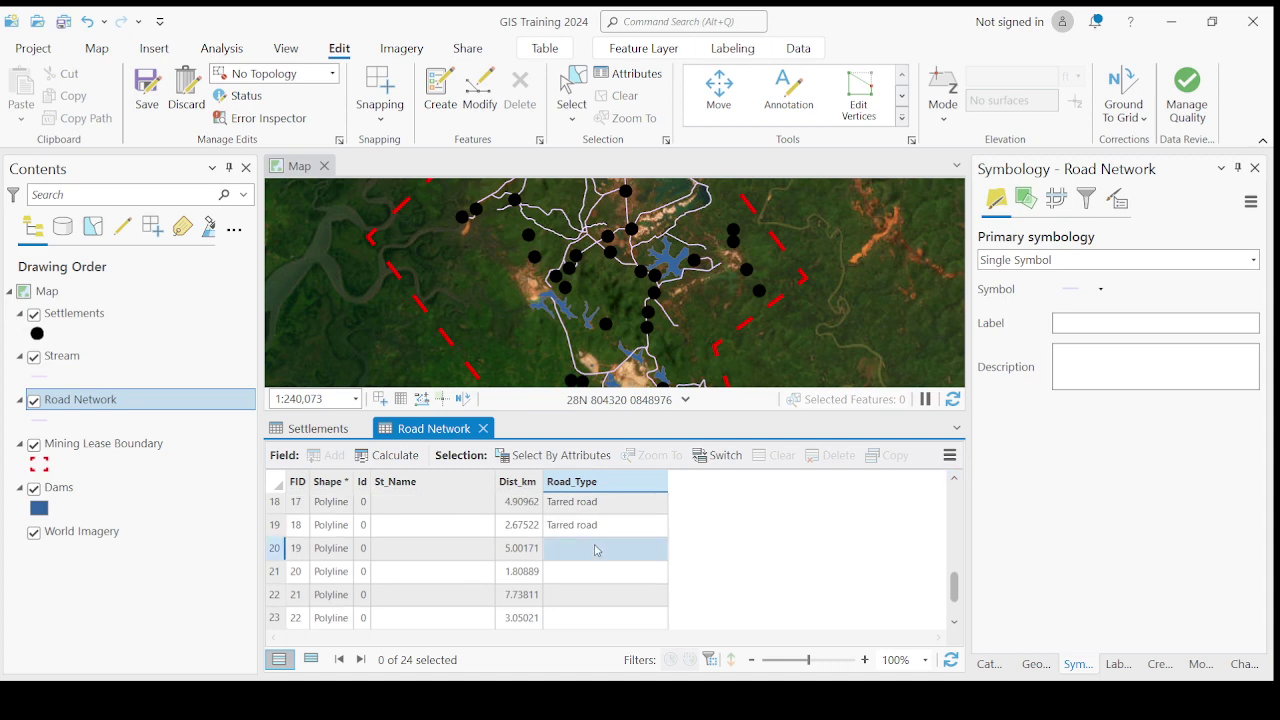
{"action": "type", "text": "Untarred road"}
{"action": "left_click", "coordinate": [574, 571]}
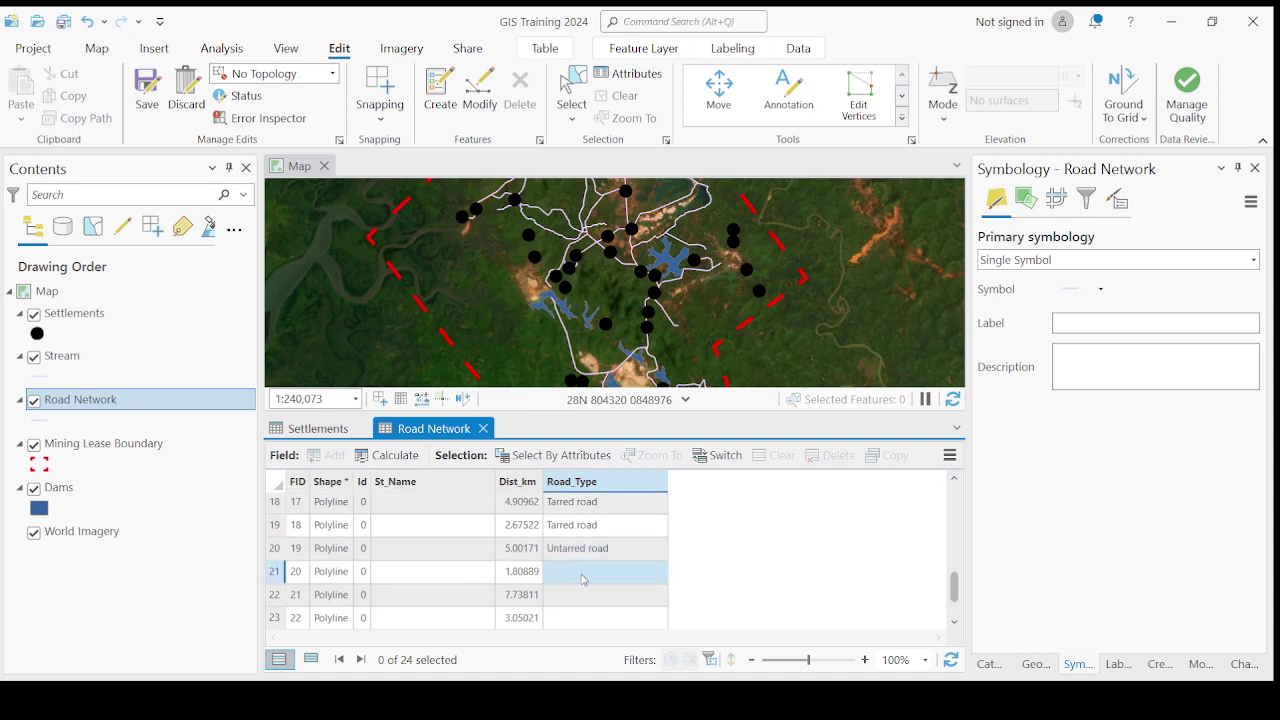
{"action": "type", "text": "Untarred road"}
{"action": "left_click", "coordinate": [577, 596]}
{"action": "type", "text": "Untarred road"}
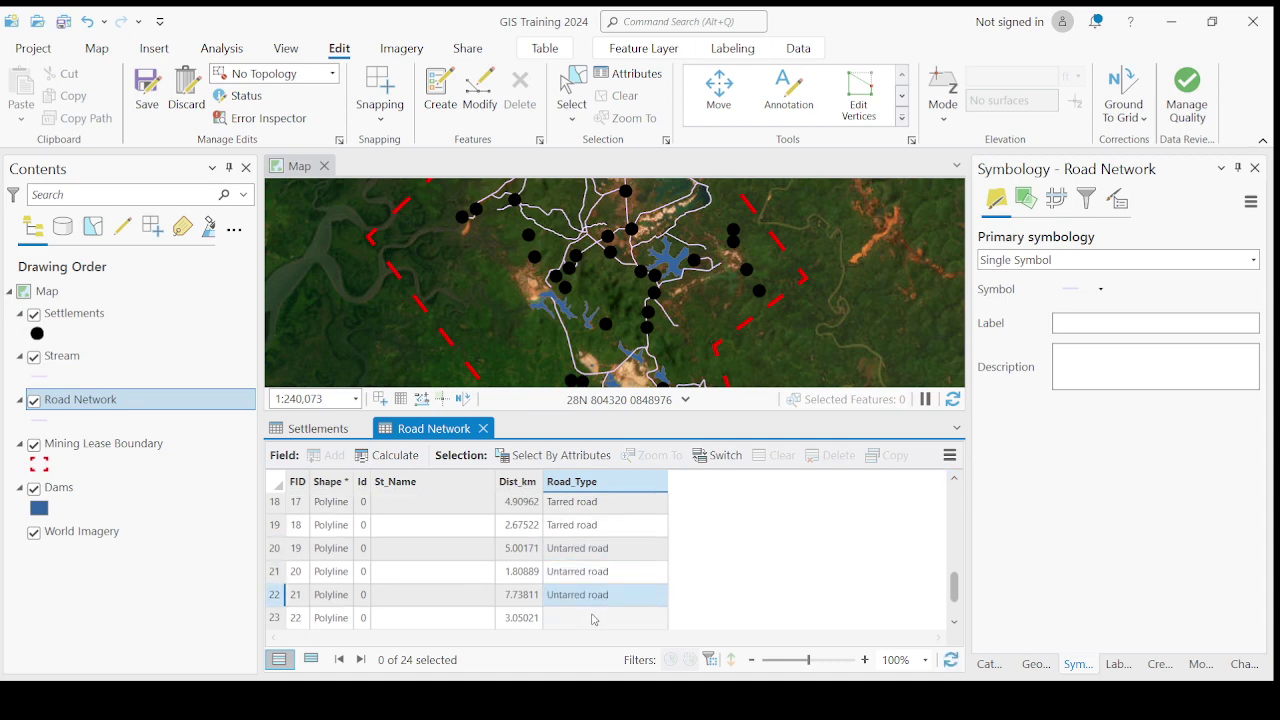
Fill in the Road_Type of FID 22 and 23 as "Untarred road" and save the Road Network edits
{"action": "left_click", "coordinate": [592, 618]}
{"action": "type", "text": "Untarred road"}
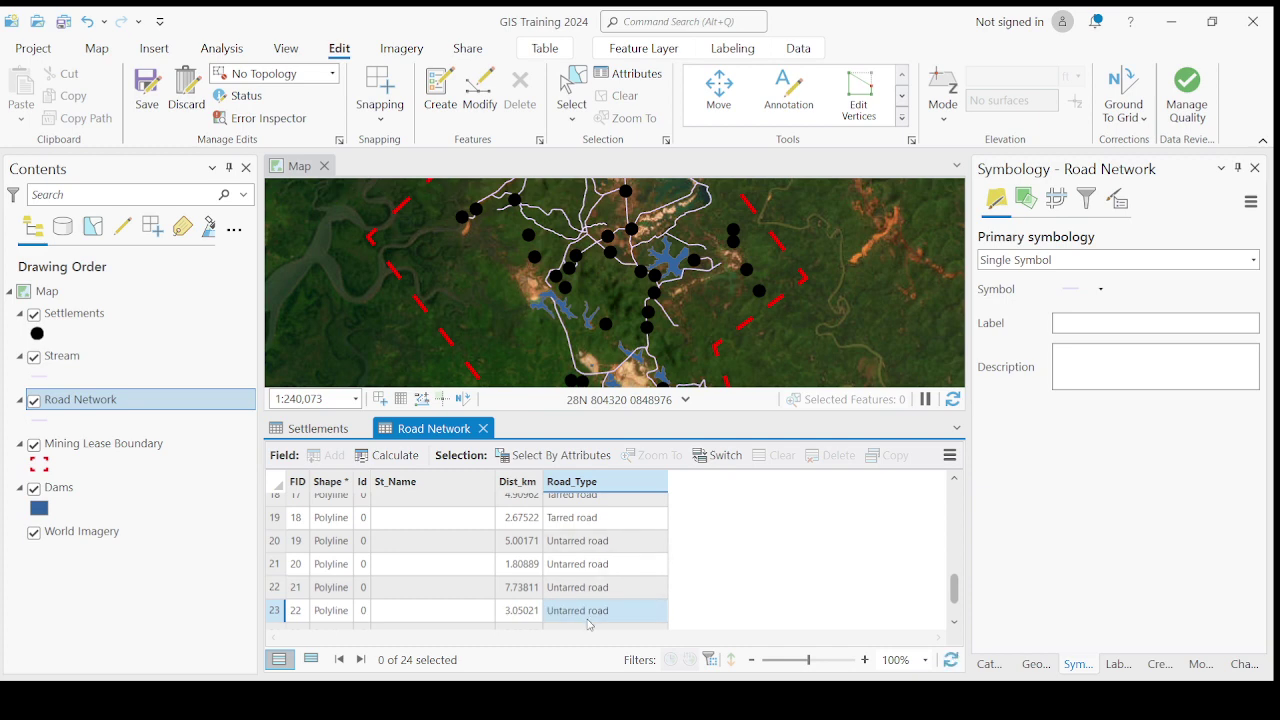
{"action": "left_click", "coordinate": [954, 622]}
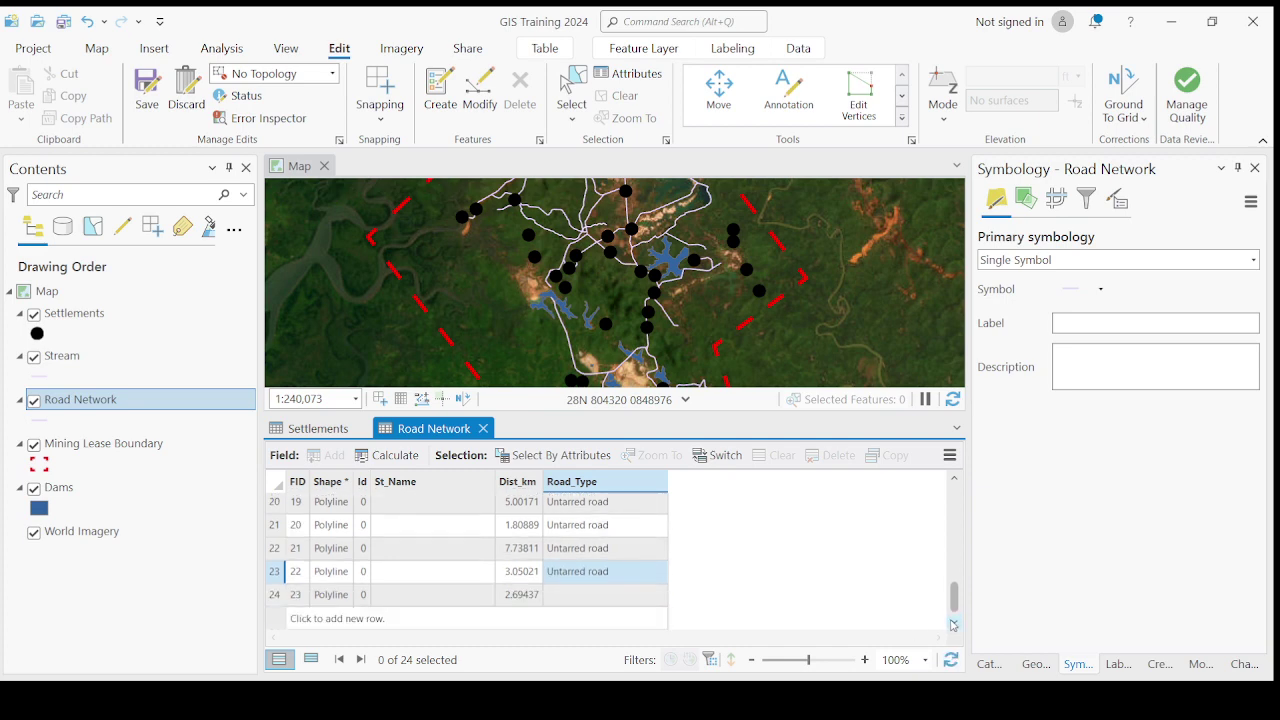
{"action": "left_click", "coordinate": [575, 598]}
{"action": "type", "text": "Untarred road"}
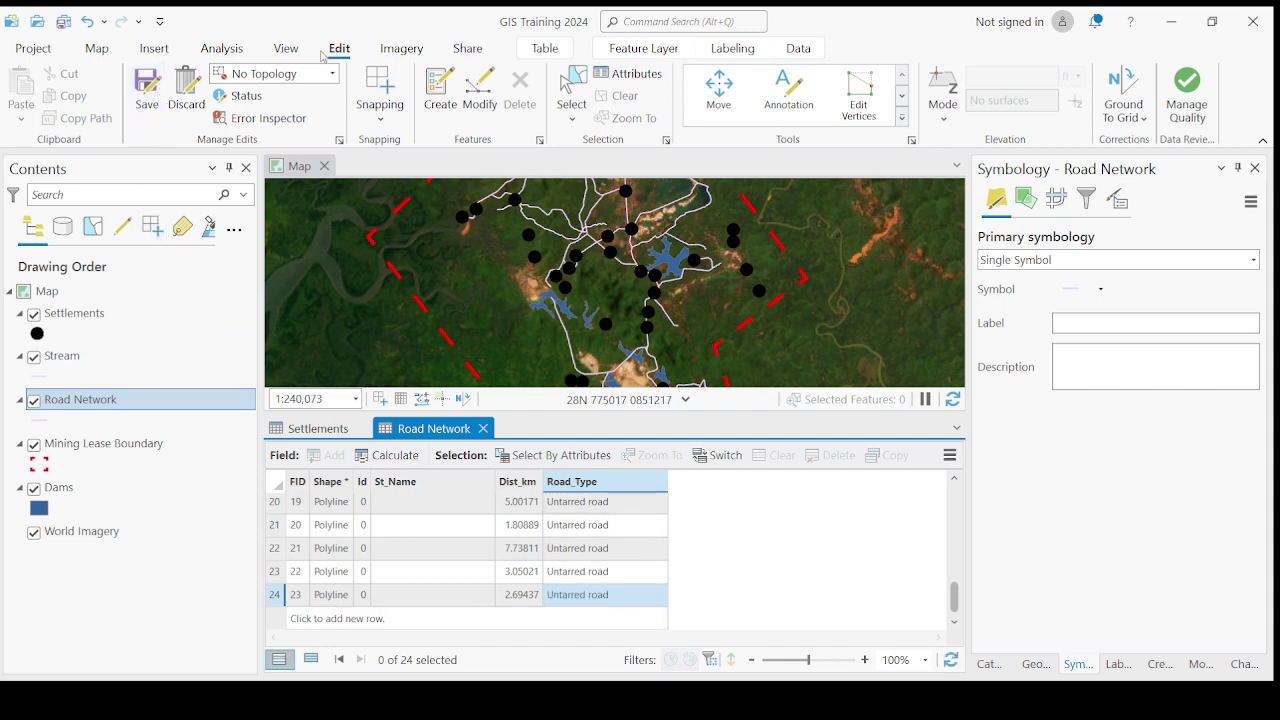
{"action": "left_click", "coordinate": [143, 92]}
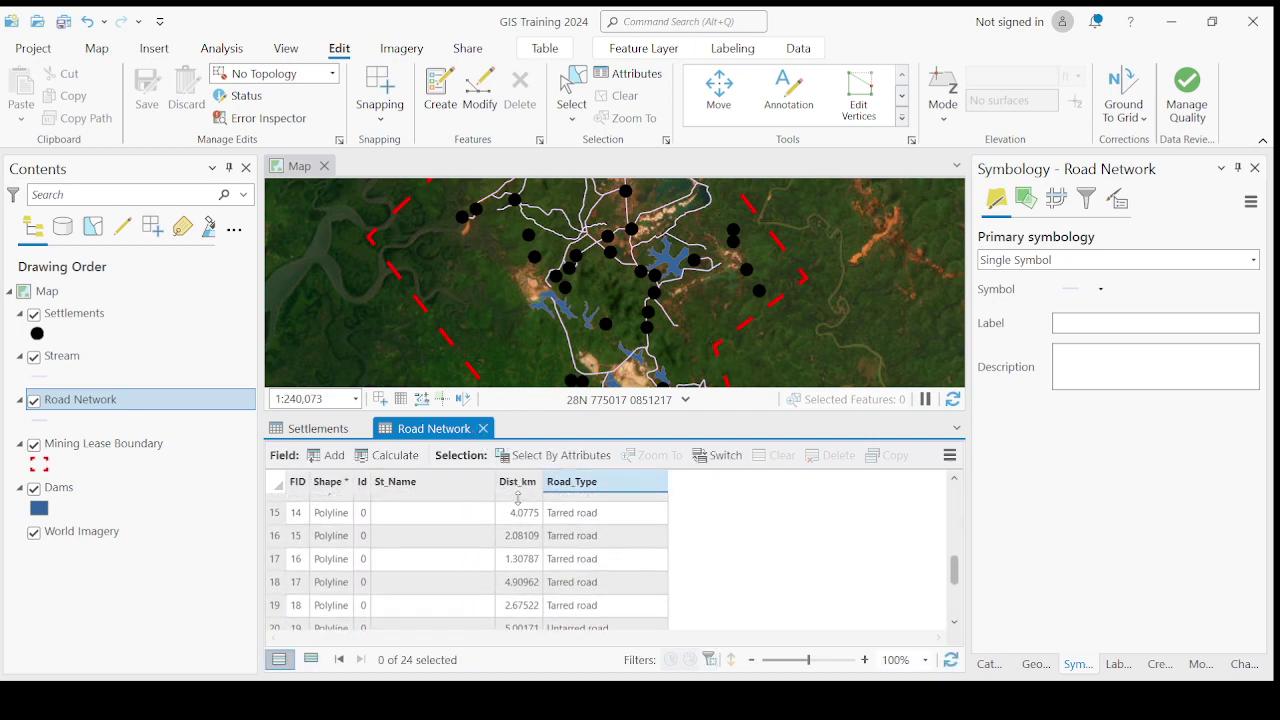
Close the Road Network attribute table, look over the Settlements records and close that table too
{"action": "left_click_drag", "start_coordinate": [518, 497], "coordinate": [518, 501]}
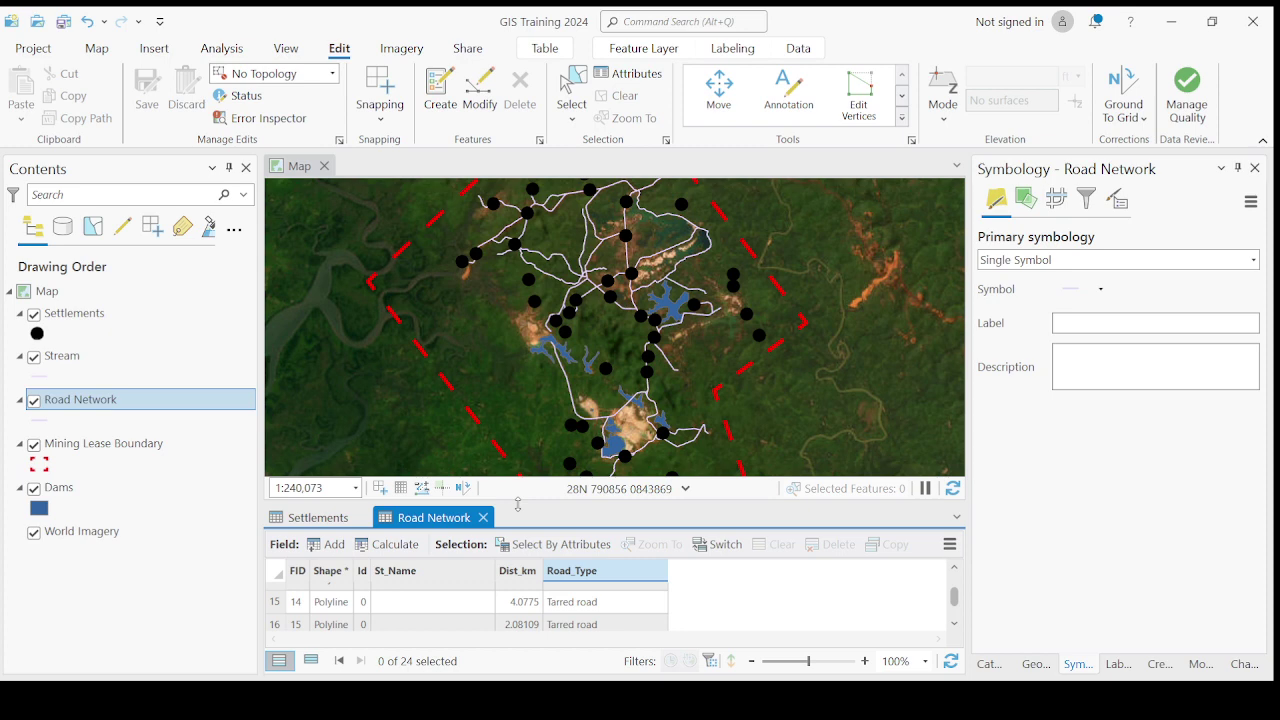
{"action": "left_click", "coordinate": [483, 517]}
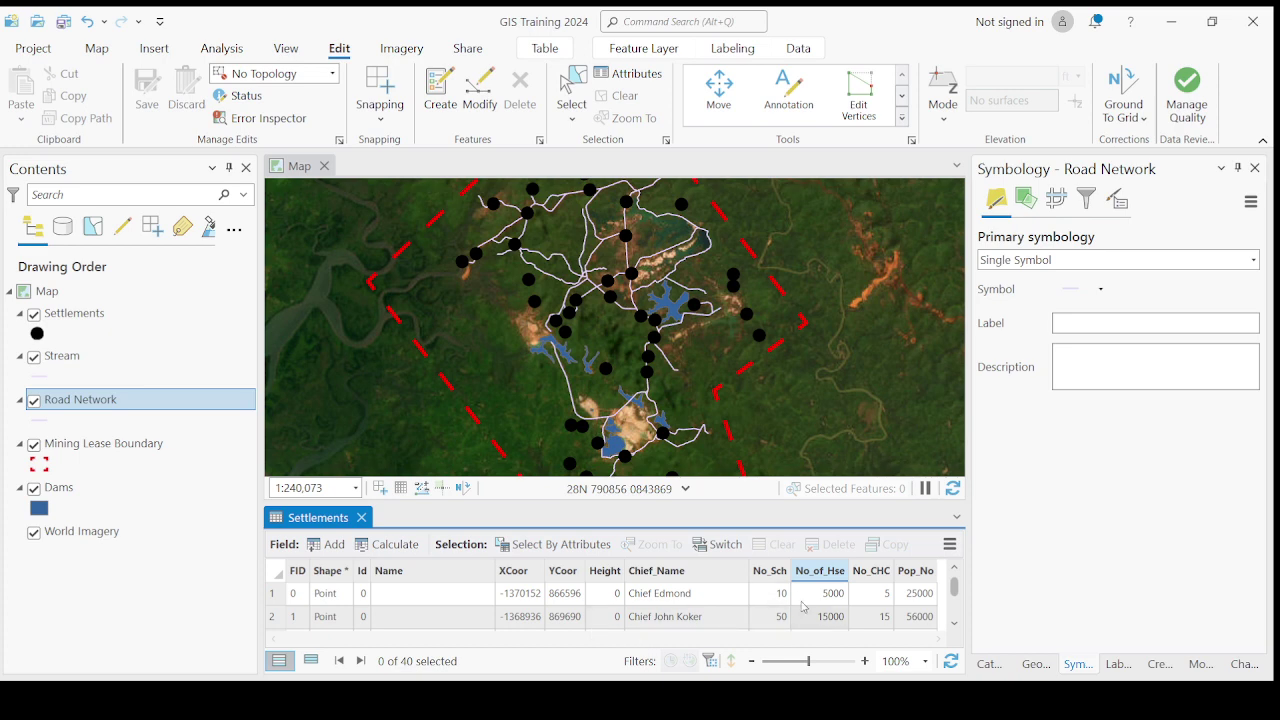
{"action": "left_click_drag", "start_coordinate": [787, 490], "coordinate": [787, 414]}
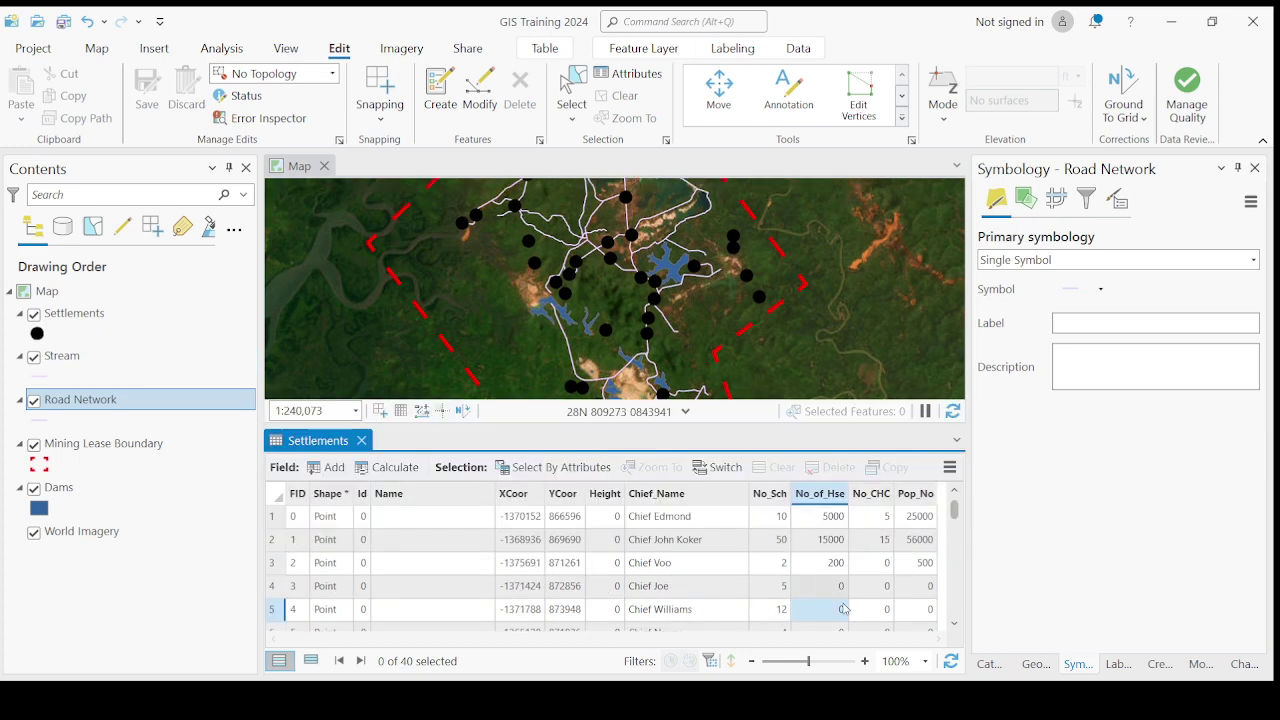
{"action": "scroll", "coordinate": [880, 600], "scroll_direction": "down", "scroll_amount": 4}
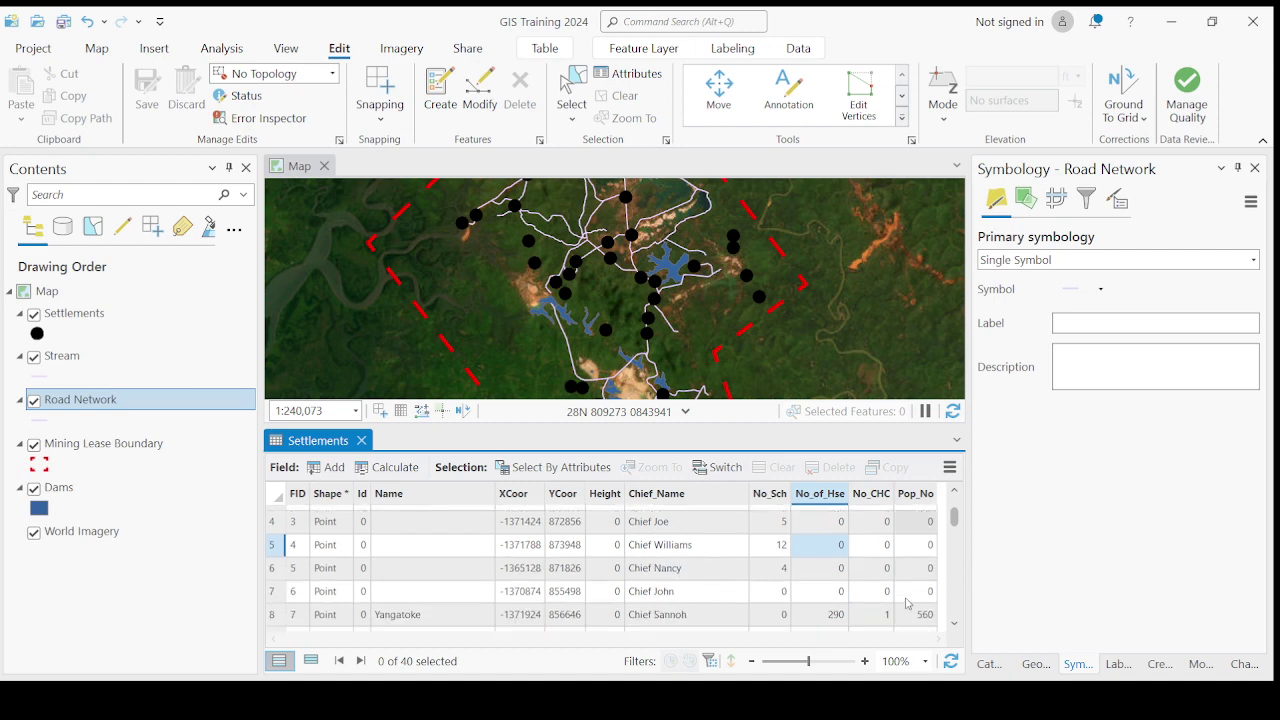
{"action": "scroll", "coordinate": [890, 624], "scroll_direction": "up", "scroll_amount": 4}
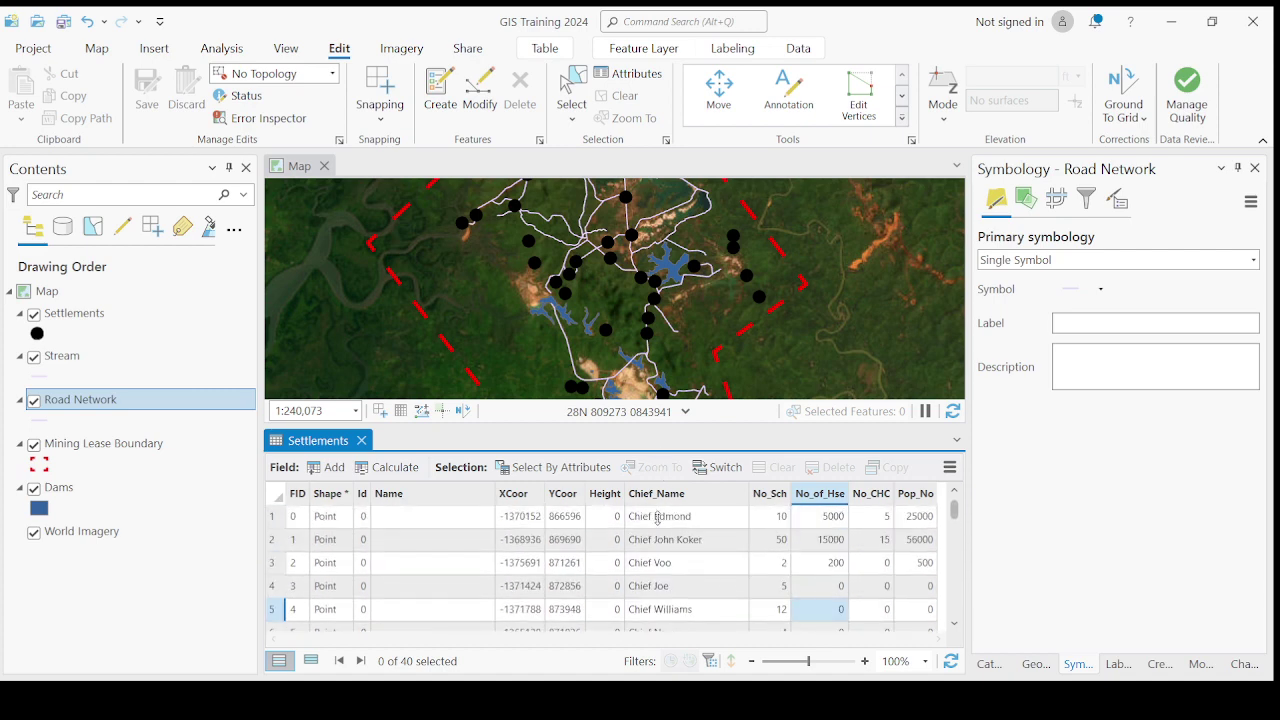
{"action": "left_click_drag", "start_coordinate": [658, 503], "coordinate": [658, 503]}
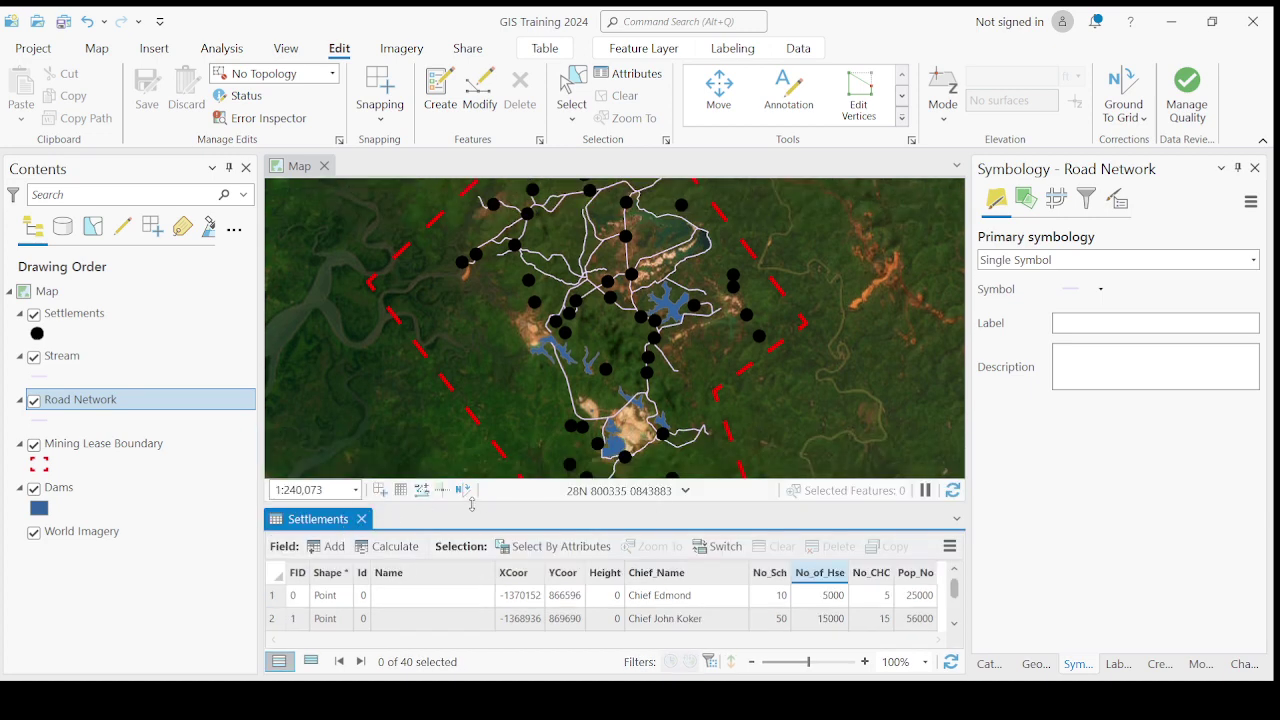
{"action": "left_click_drag", "start_coordinate": [477, 518], "coordinate": [504, 513]}
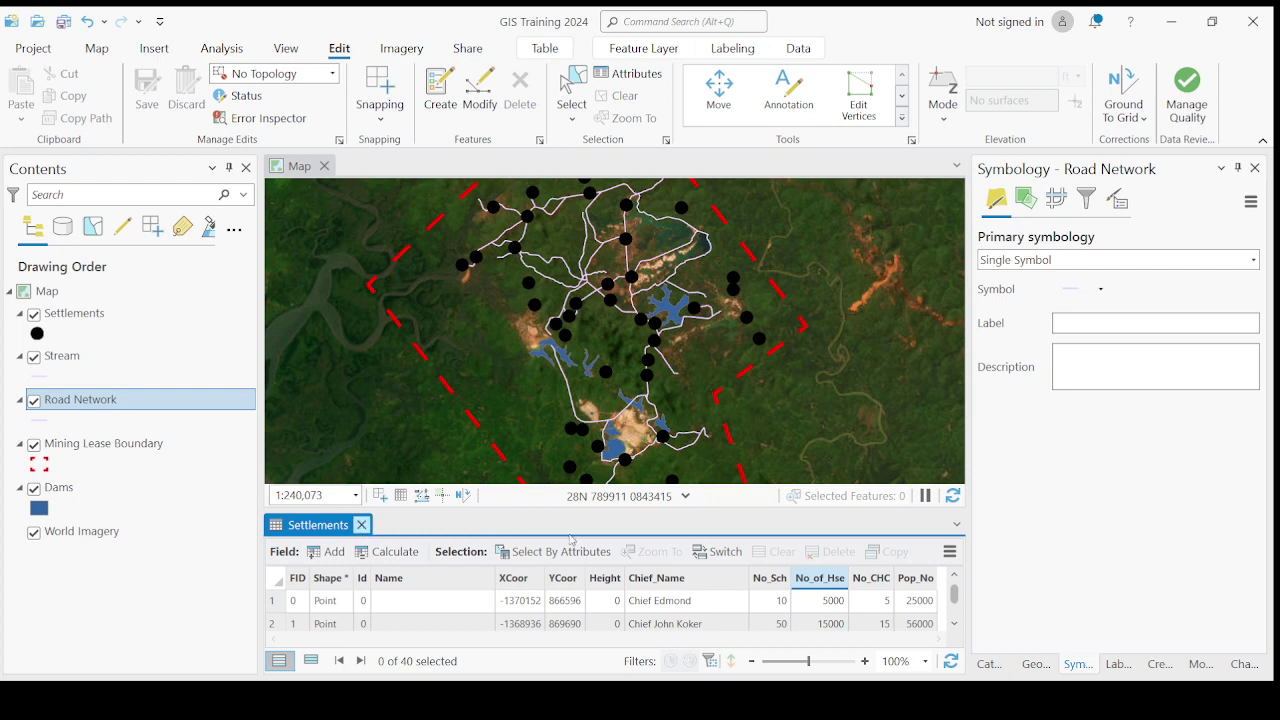
{"action": "left_click", "coordinate": [361, 524]}
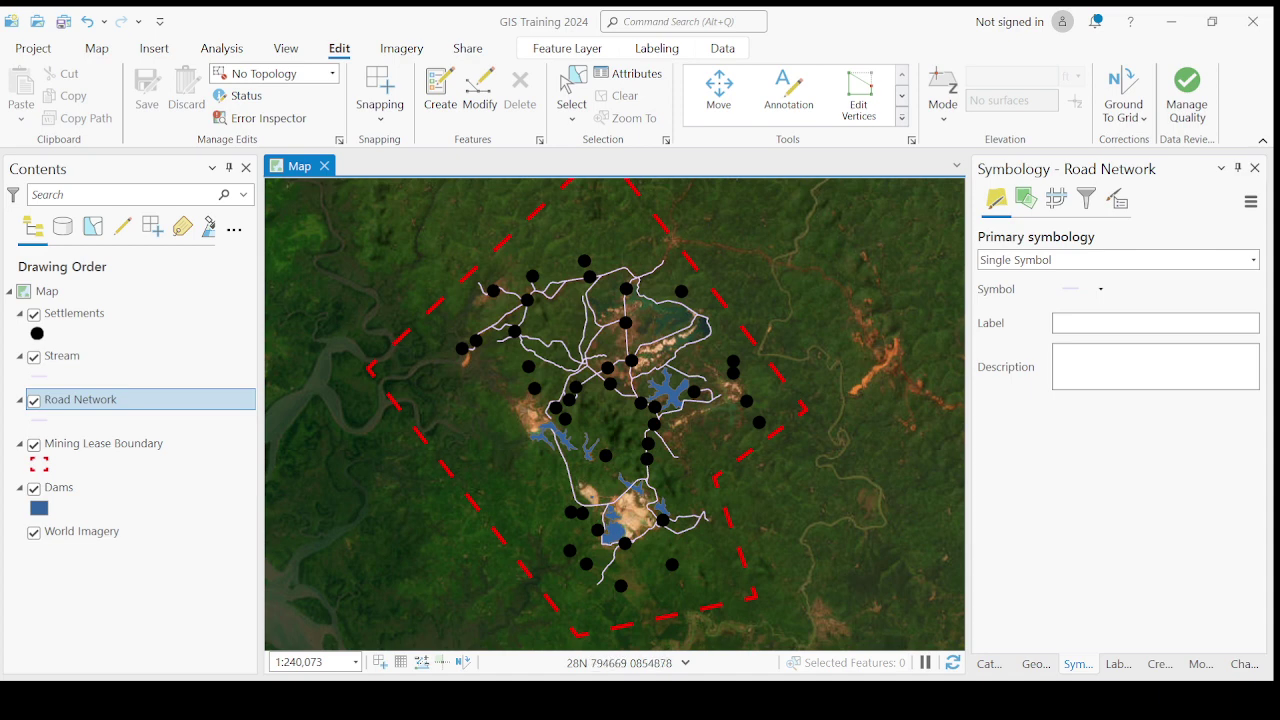
{"action": "left_click_drag", "start_coordinate": [558, 459], "coordinate": [566, 469]}
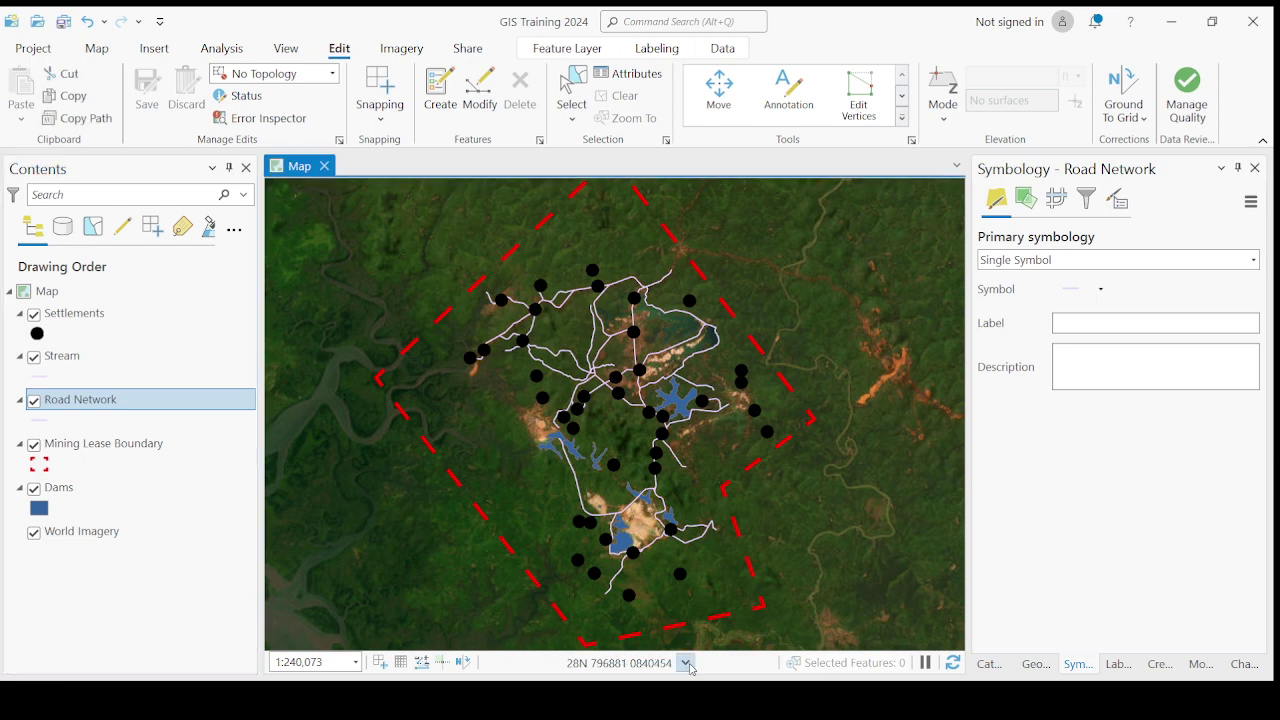
{"action": "left_click", "coordinate": [171, 606]}
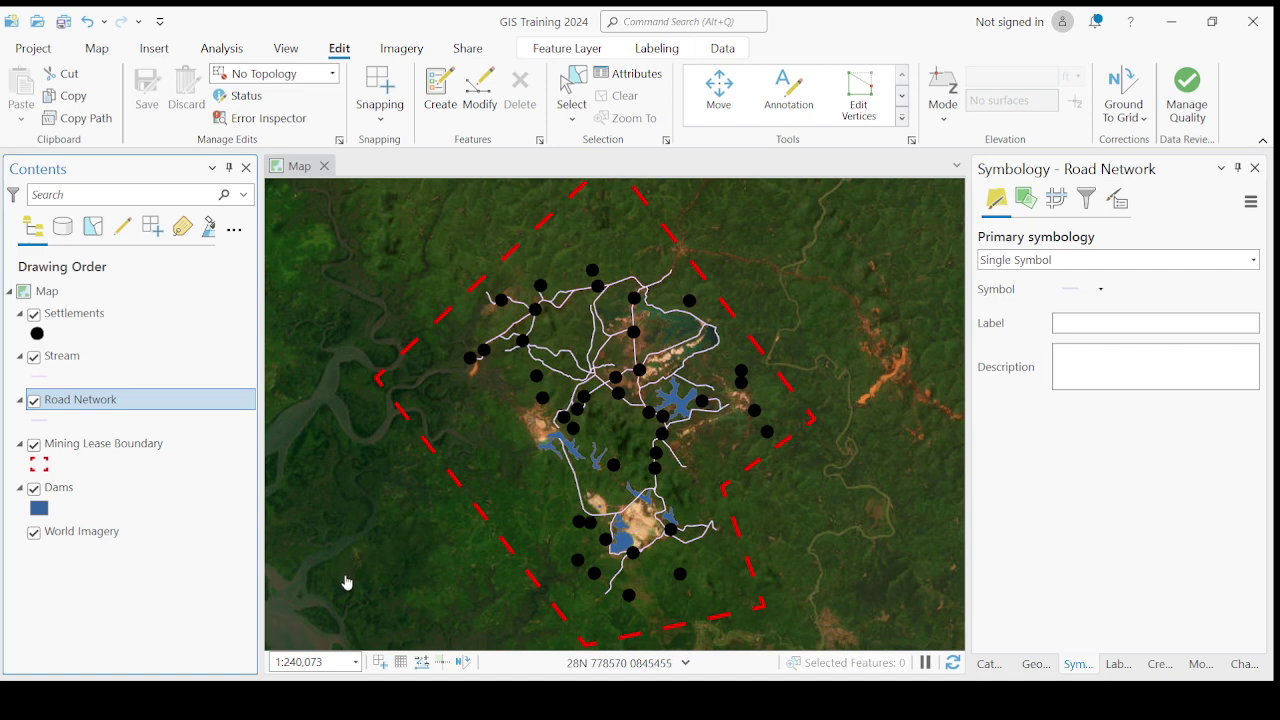
Open the Settlements attribute table to review its fields and records, and close it again
{"action": "left_click", "coordinate": [339, 142]}
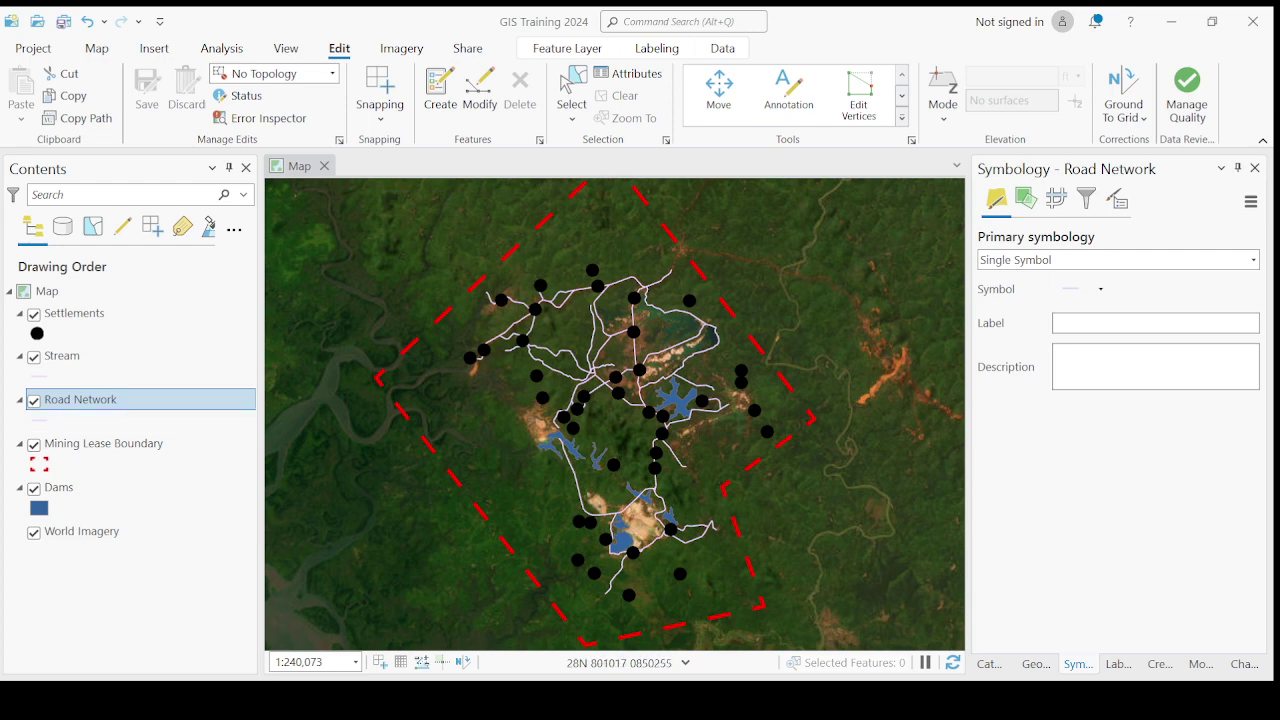
{"action": "left_click", "coordinate": [131, 313]}
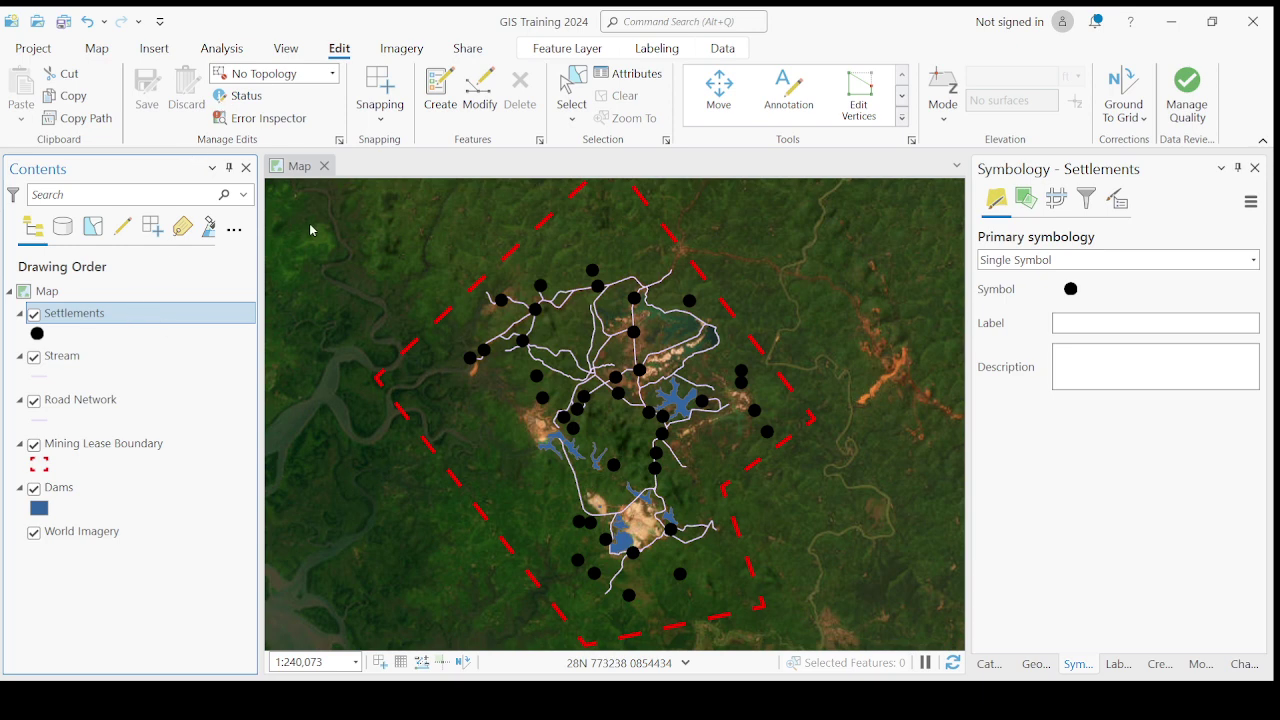
{"action": "key", "text": "ctrl+t"}
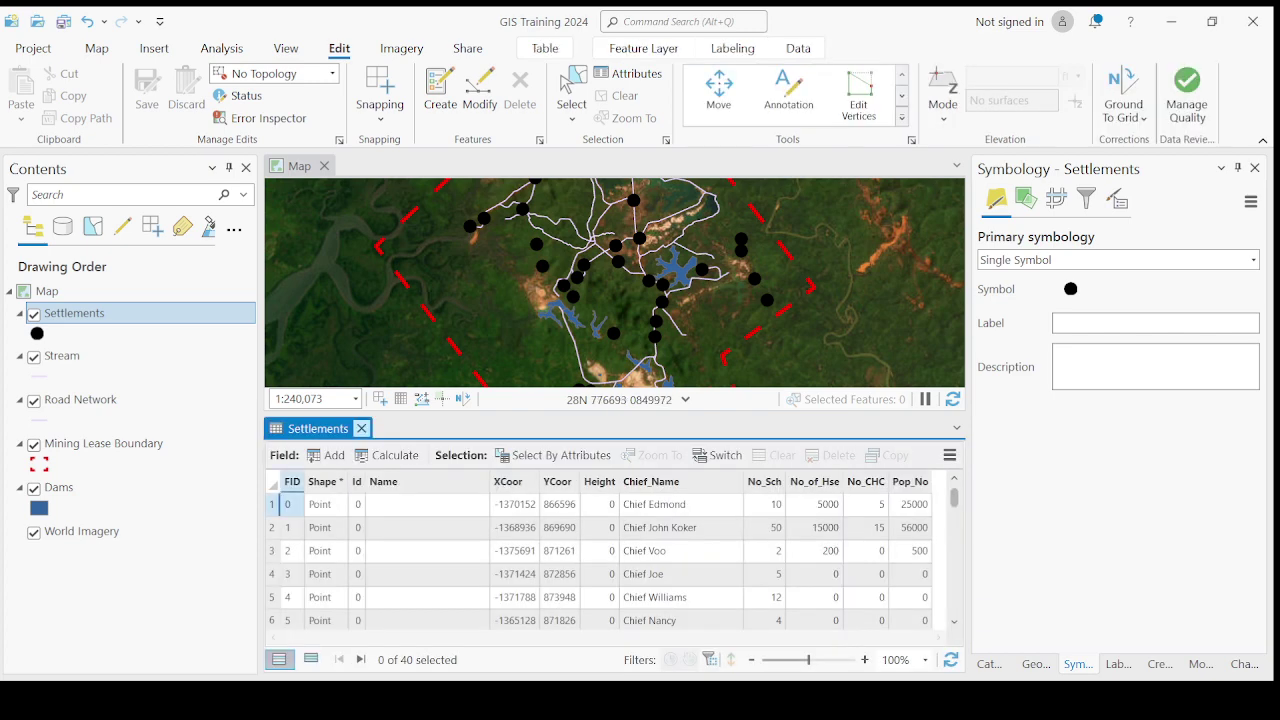
{"action": "left_click", "coordinate": [361, 428]}
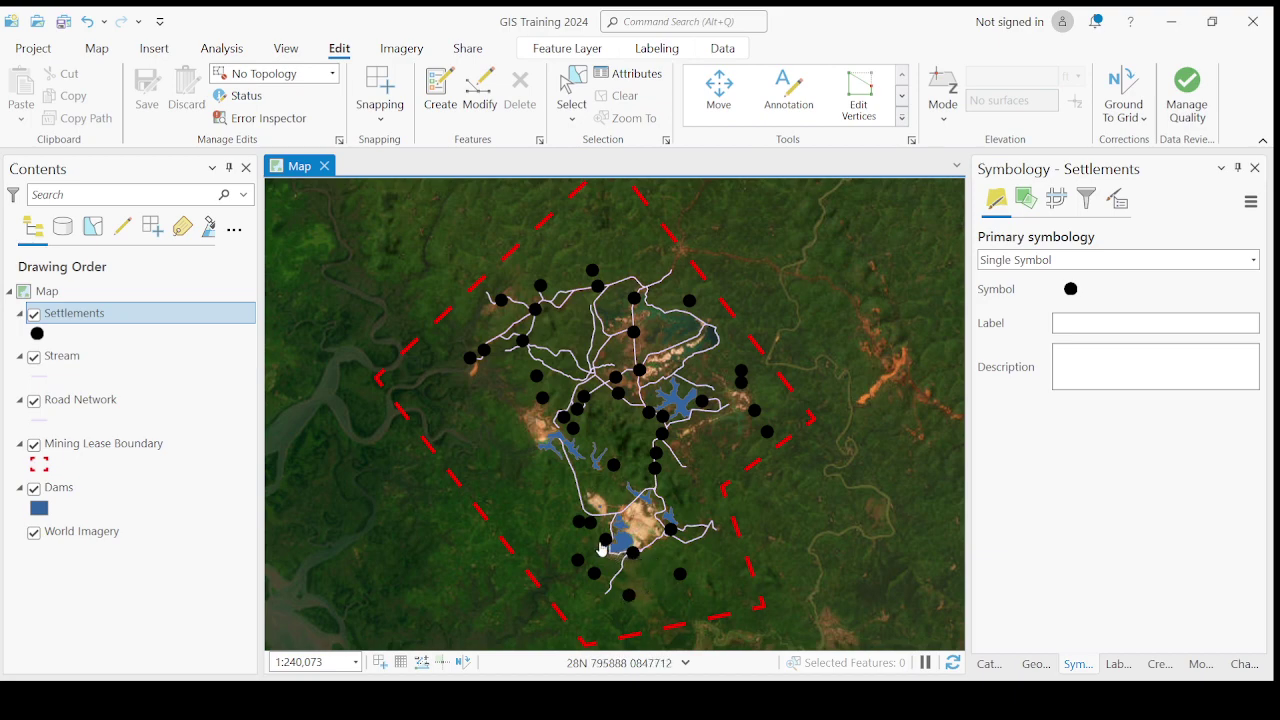
Examine the digitized dams, roads and settlement points against the imagery around the southern mining site
{"action": "scroll", "coordinate": [601, 524], "scroll_direction": "up", "scroll_amount": 5}
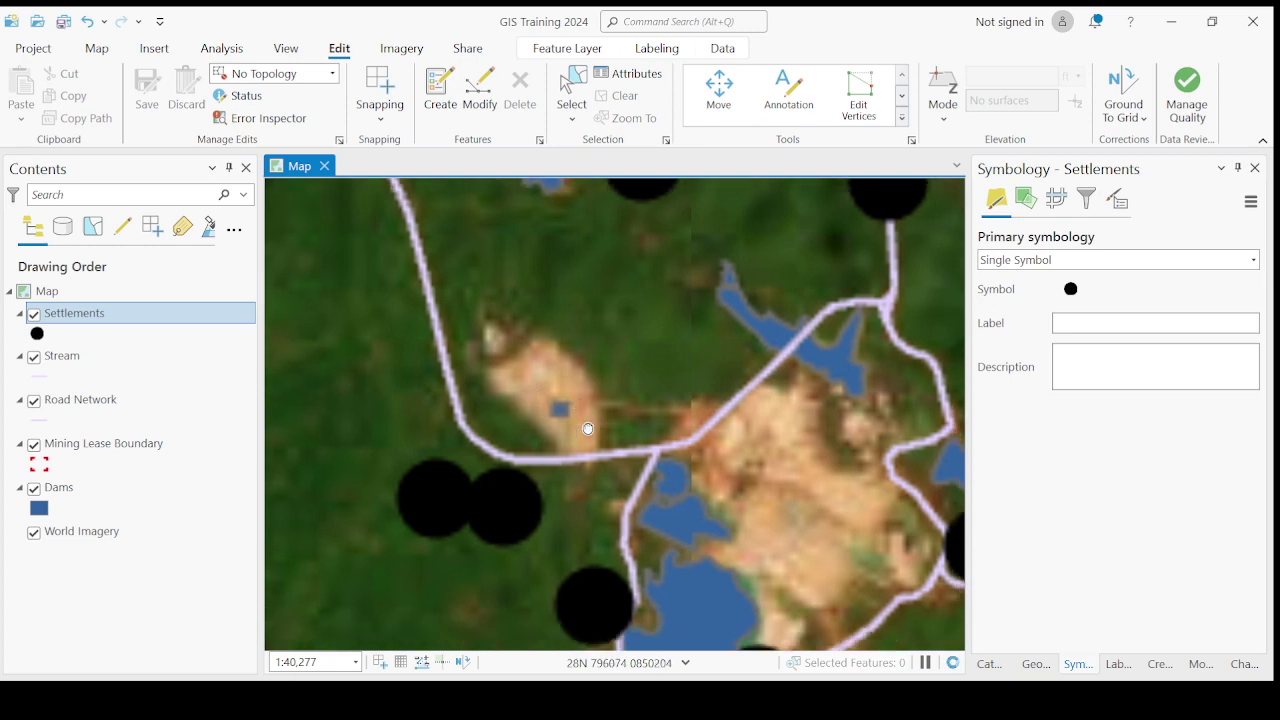
{"action": "scroll", "coordinate": [571, 374], "scroll_direction": "up", "scroll_amount": 2}
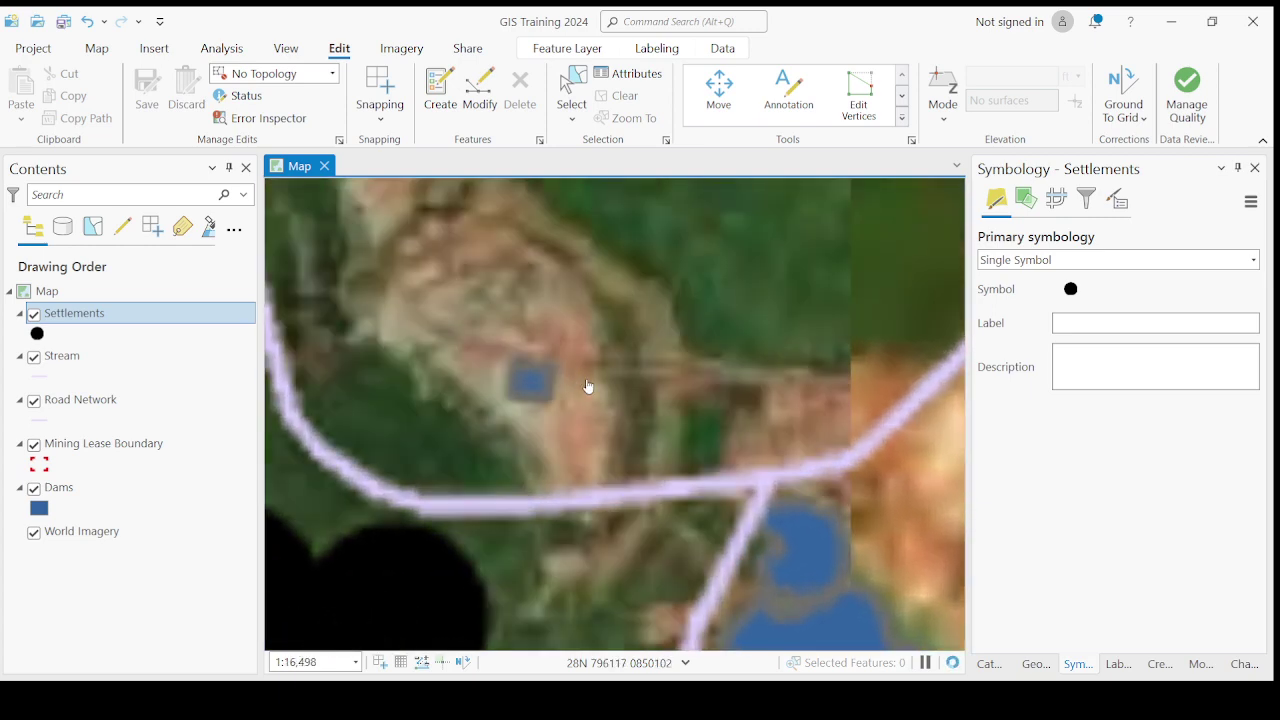
{"action": "scroll", "coordinate": [660, 380], "scroll_direction": "up", "scroll_amount": 1}
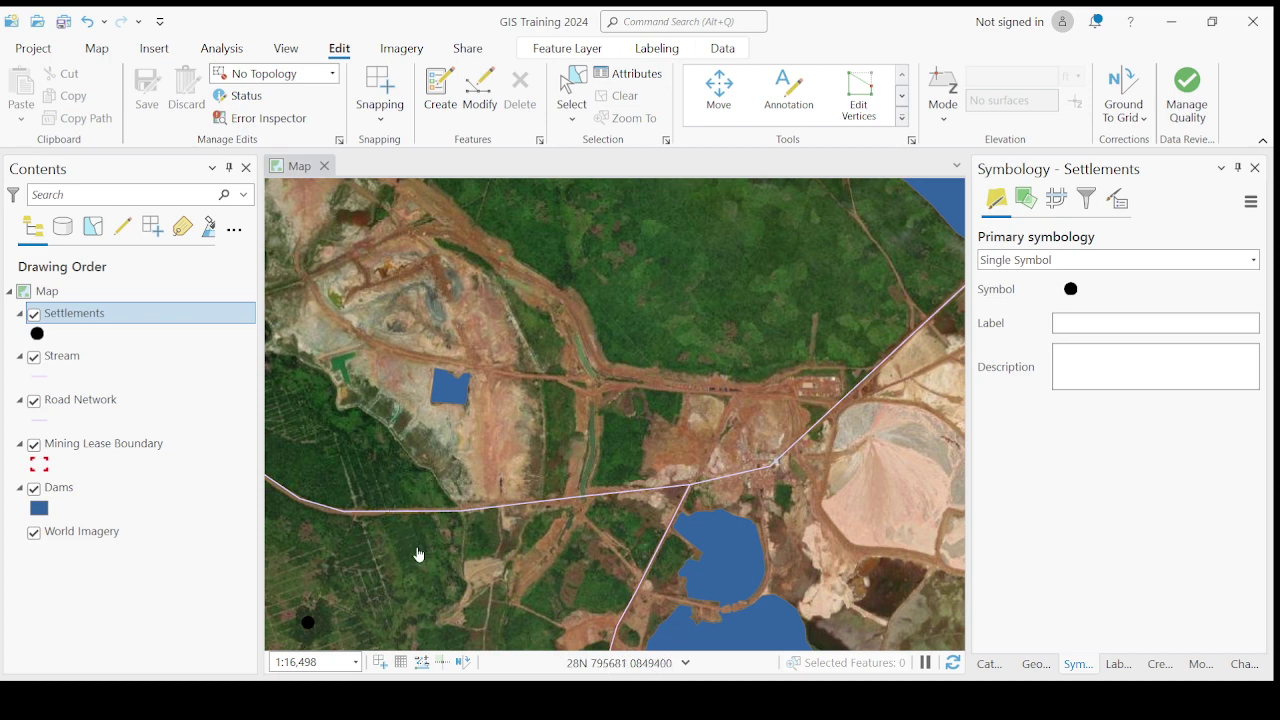
{"action": "left_click", "coordinate": [686, 648]}
{"action": "scroll", "coordinate": [570, 383], "scroll_direction": "down", "scroll_amount": 2}
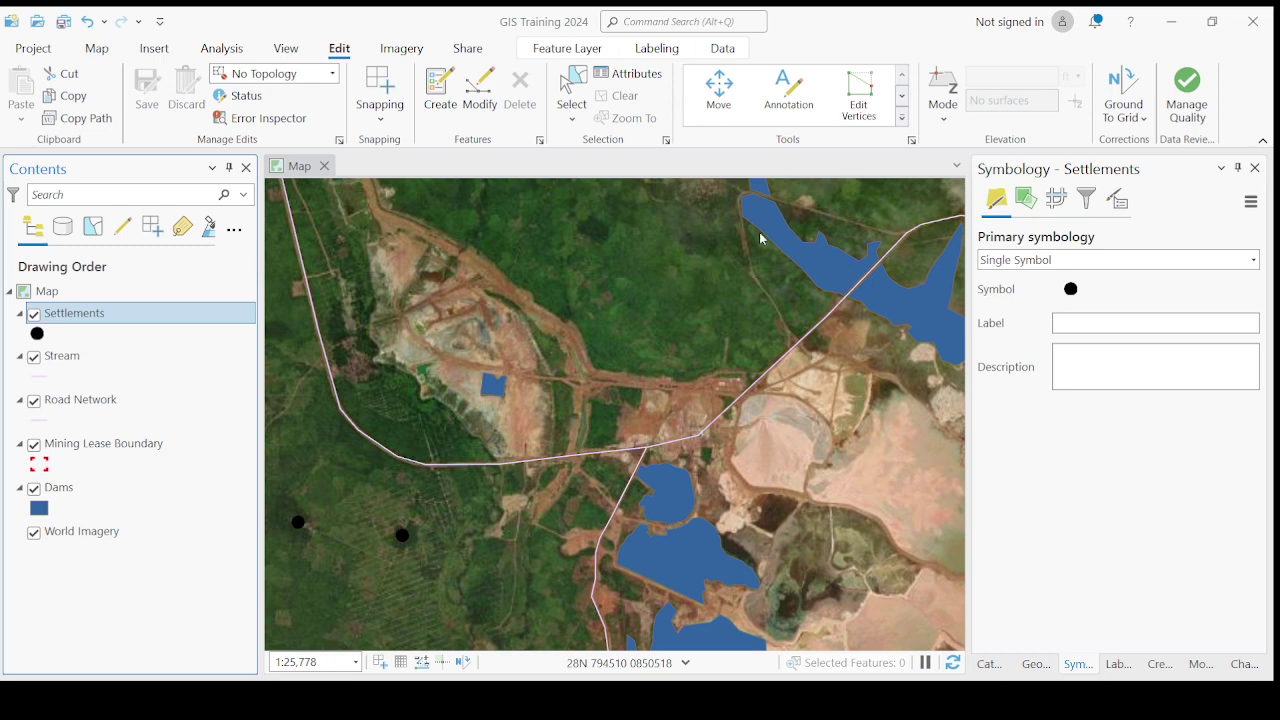
{"action": "left_click", "coordinate": [915, 178]}
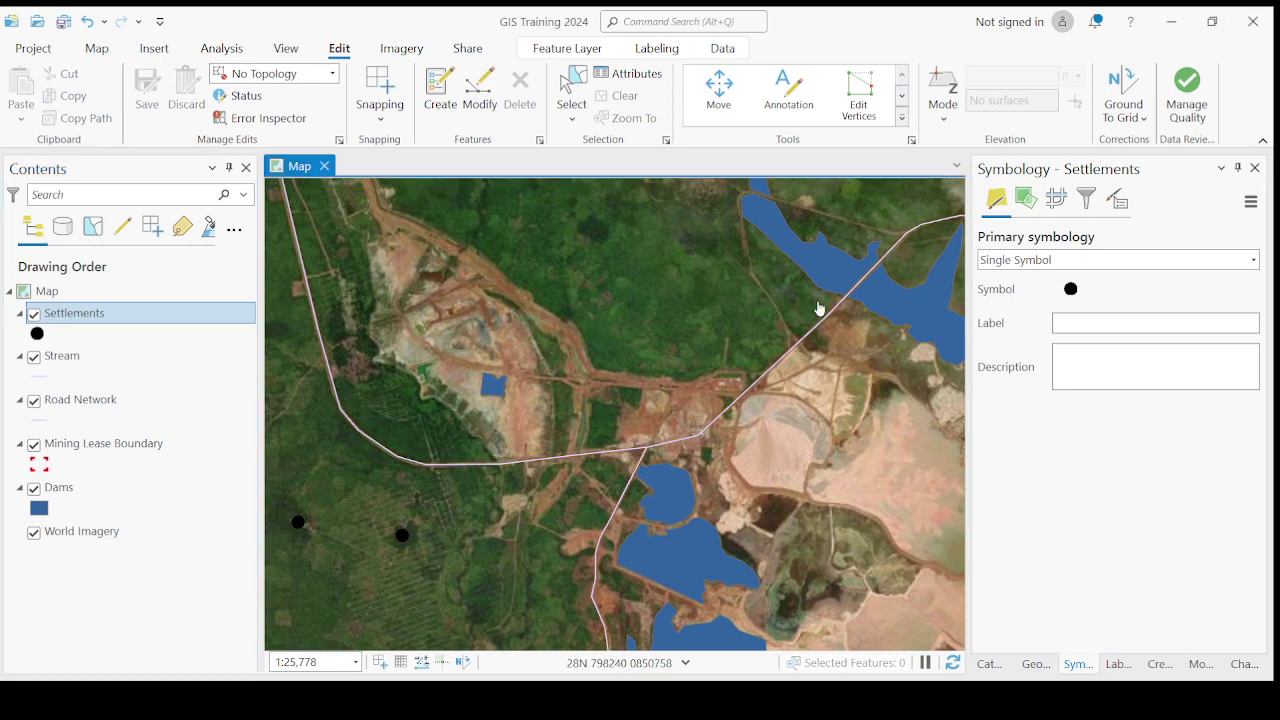
{"action": "scroll", "coordinate": [735, 461], "scroll_direction": "down", "scroll_amount": 2}
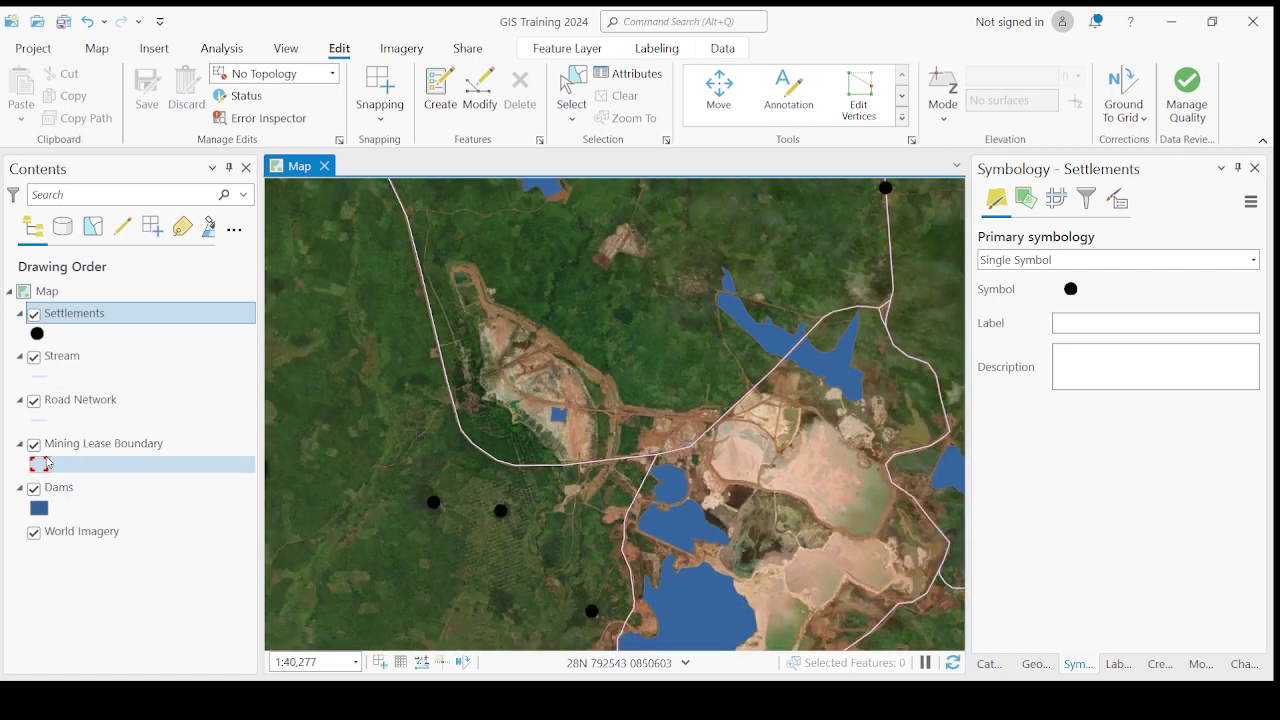
{"action": "left_click", "coordinate": [36, 324]}
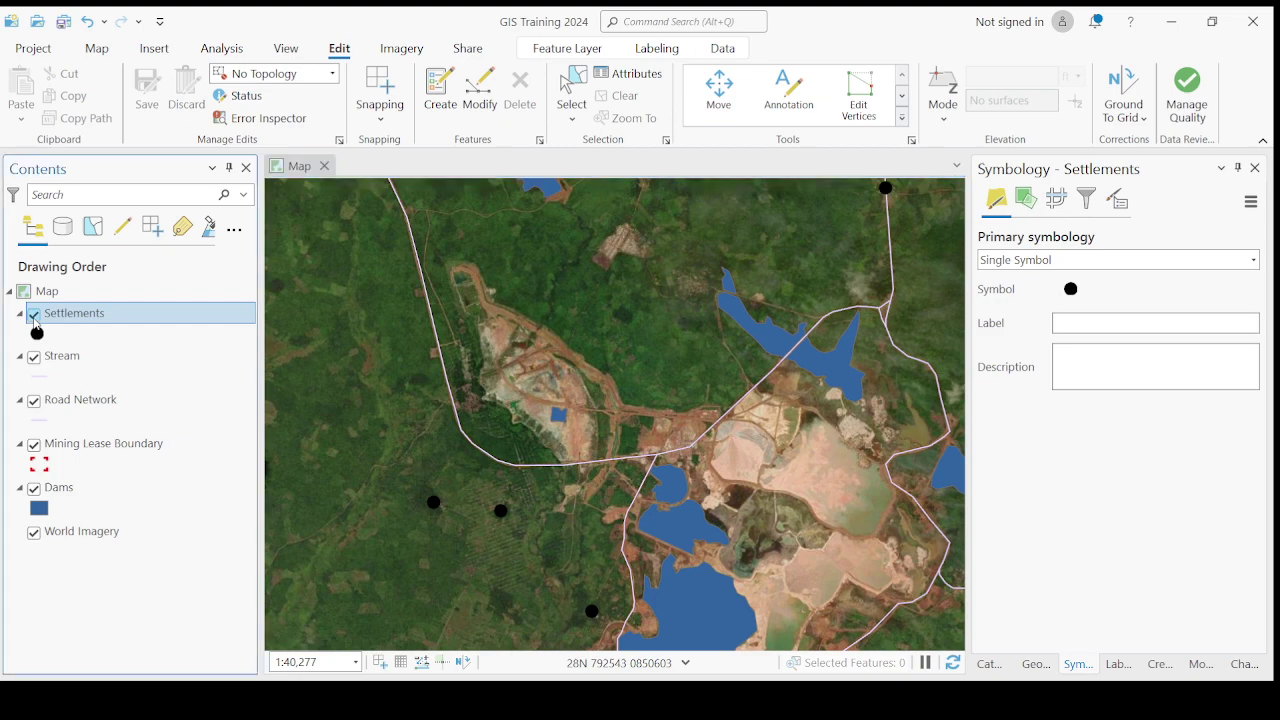
{"action": "left_click", "coordinate": [35, 402]}
{"action": "left_click", "coordinate": [35, 402]}
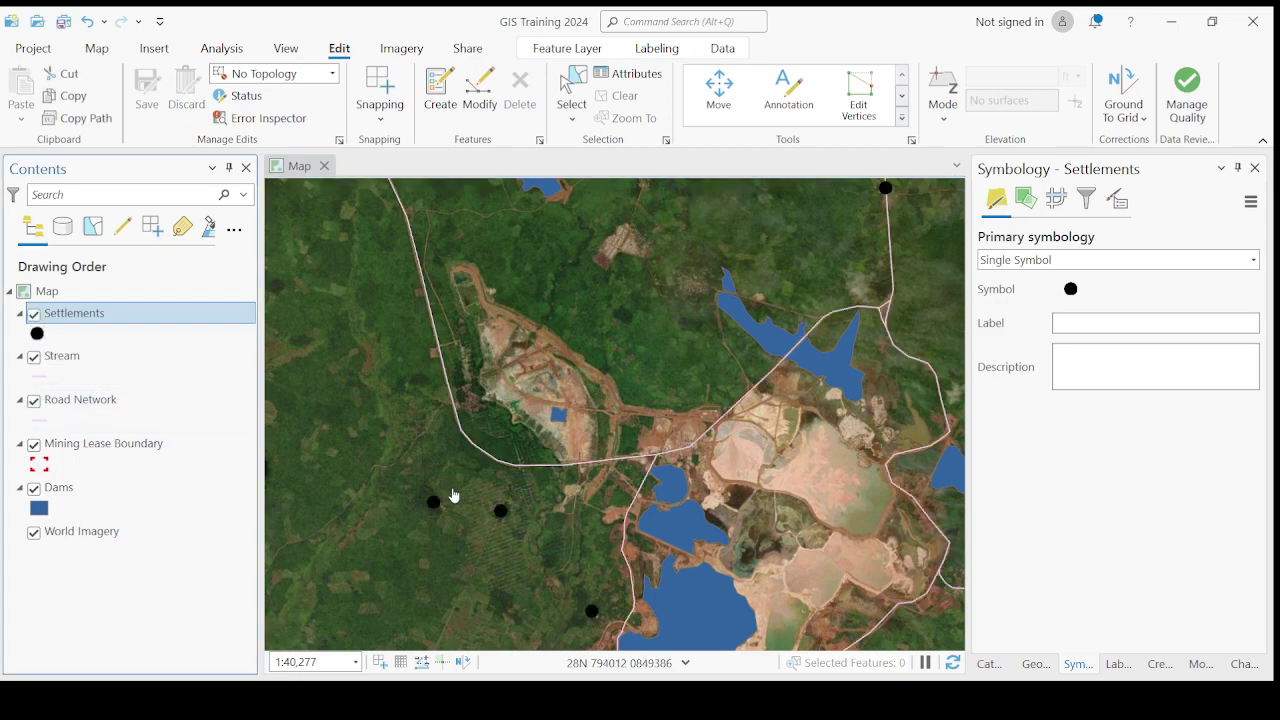
View the project area's location on the West African coast and return to the extent of the mining lease
{"action": "scroll", "coordinate": [480, 495], "scroll_direction": "down", "scroll_amount": 5}
{"action": "scroll", "coordinate": [642, 465], "scroll_direction": "down", "scroll_amount": 10}
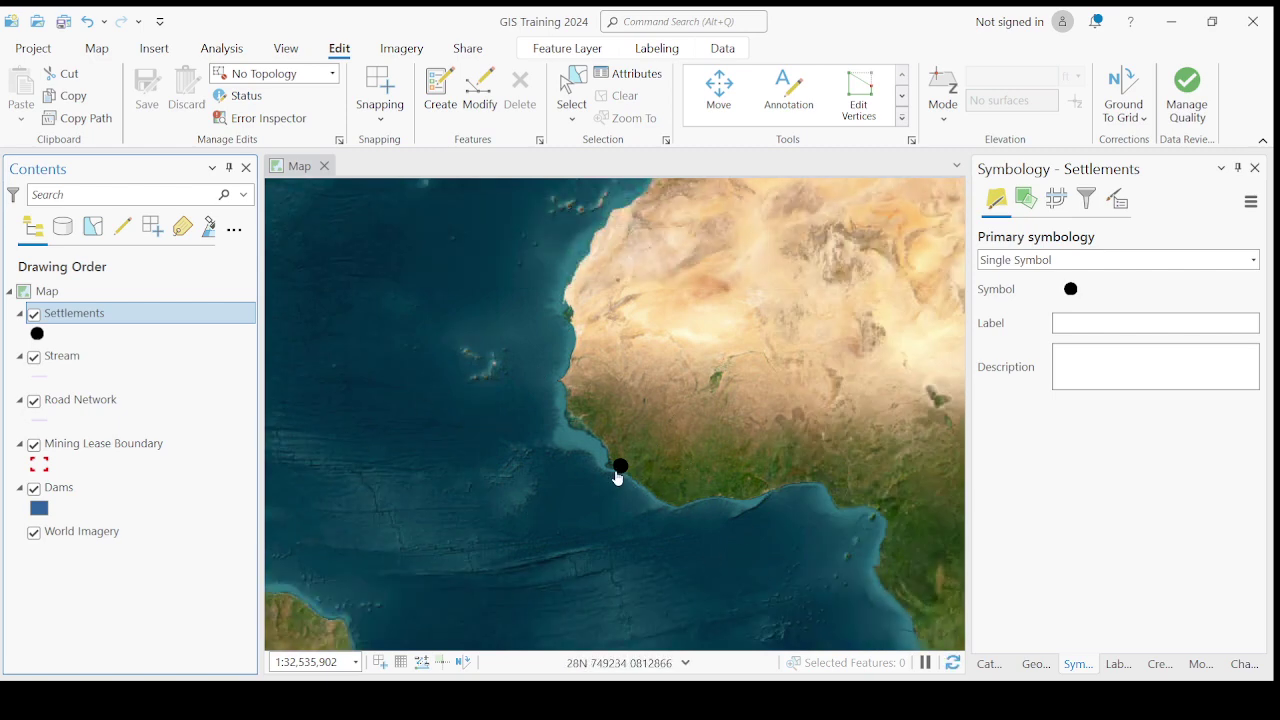
{"action": "scroll", "coordinate": [617, 478], "scroll_direction": "up", "scroll_amount": 3}
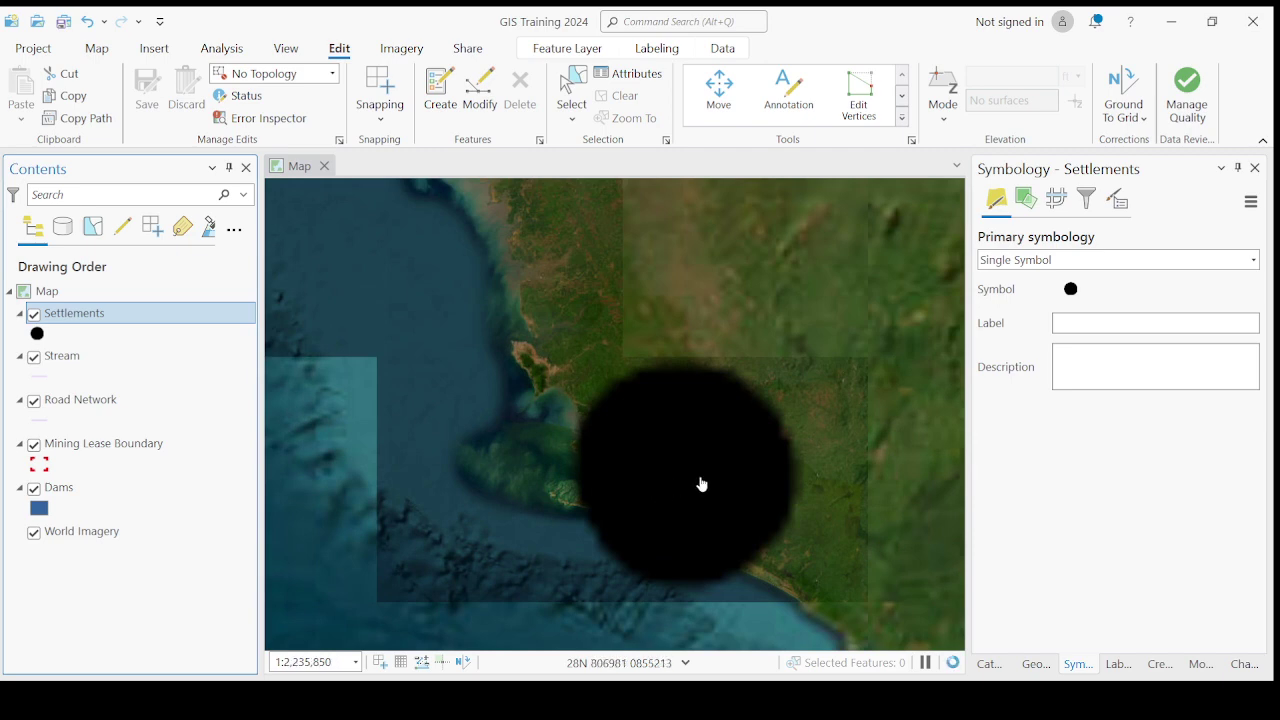
{"action": "scroll", "coordinate": [700, 483], "scroll_direction": "up", "scroll_amount": 3}
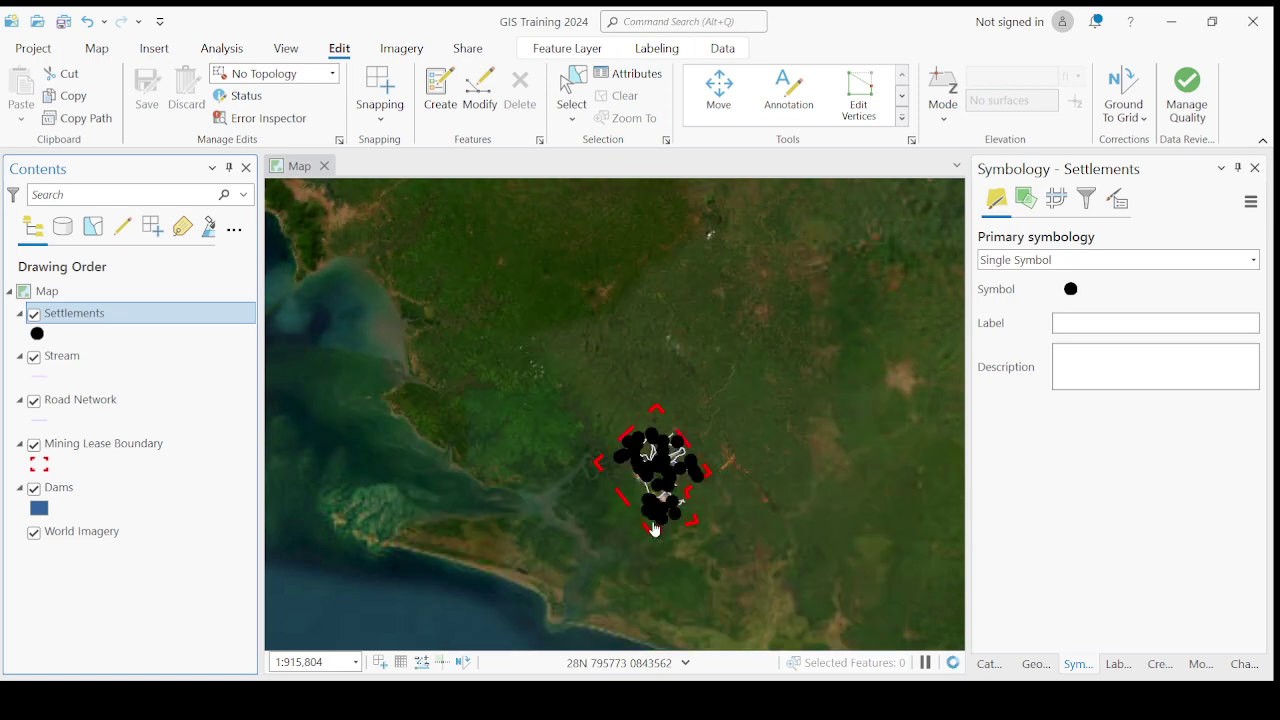
{"action": "scroll", "coordinate": [660, 515], "scroll_direction": "up", "scroll_amount": 3}
{"action": "scroll", "coordinate": [660, 468], "scroll_direction": "up", "scroll_amount": 1}
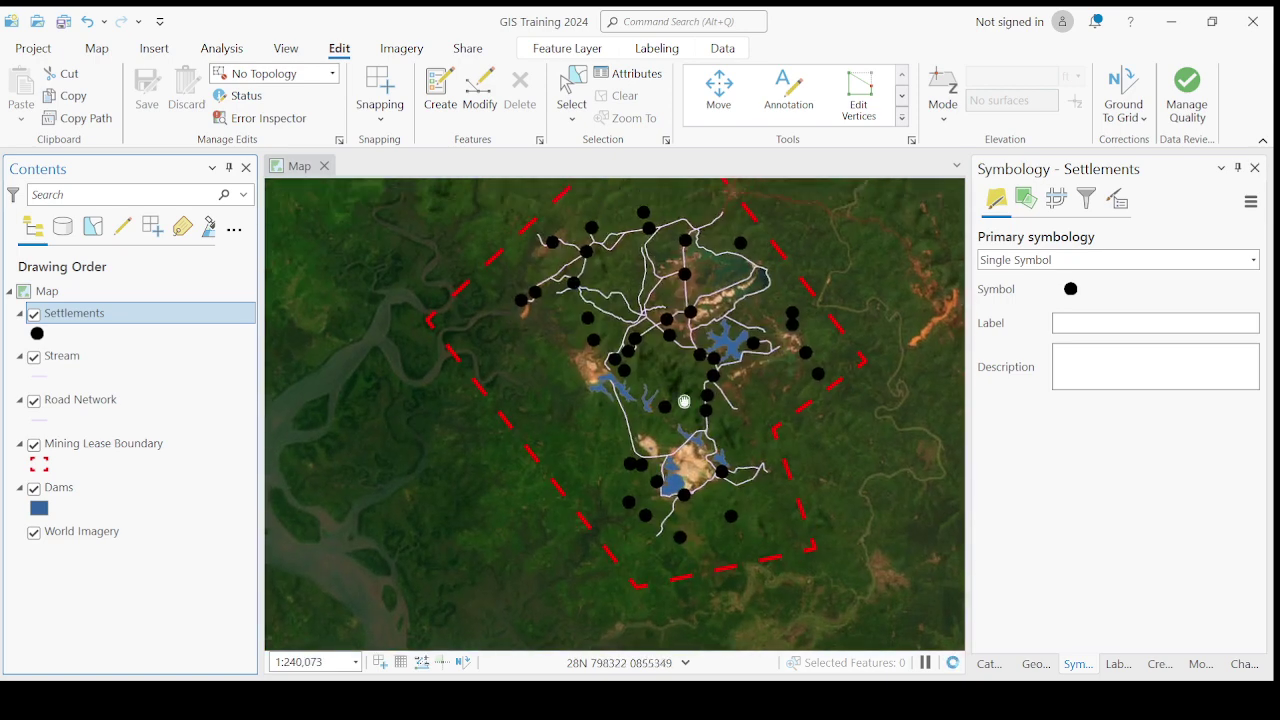
{"action": "scroll", "coordinate": [647, 479], "scroll_direction": "up", "scroll_amount": 1}
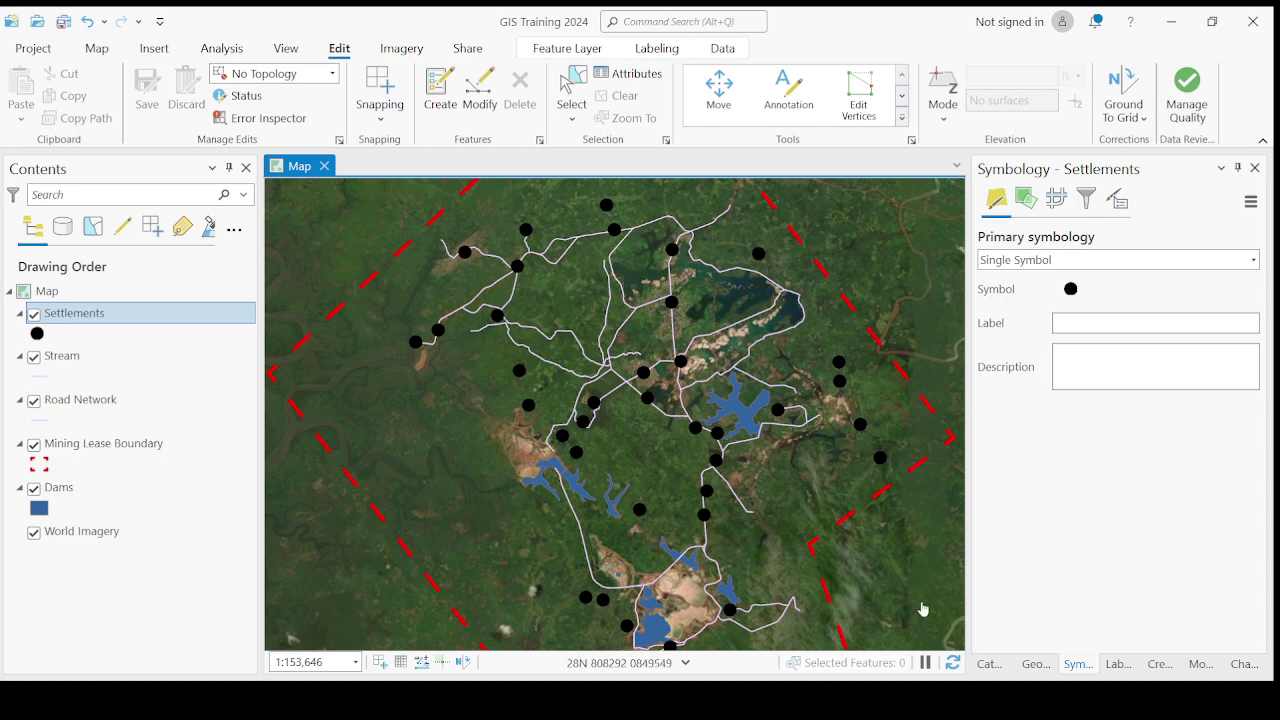
Browse the project folders through Data Bank (C:), GIS Training and GIS Data, and expand the Mining Data folder
{"action": "left_click", "coordinate": [987, 668]}
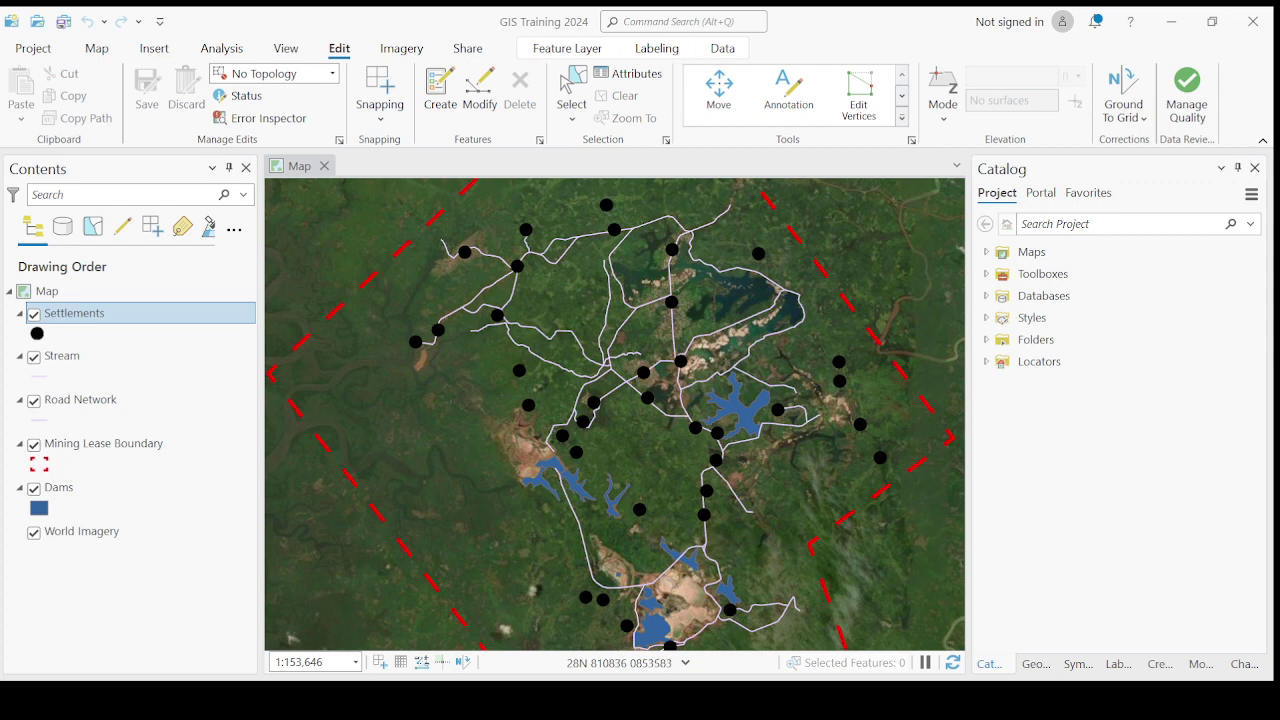
{"action": "left_click", "coordinate": [992, 343]}
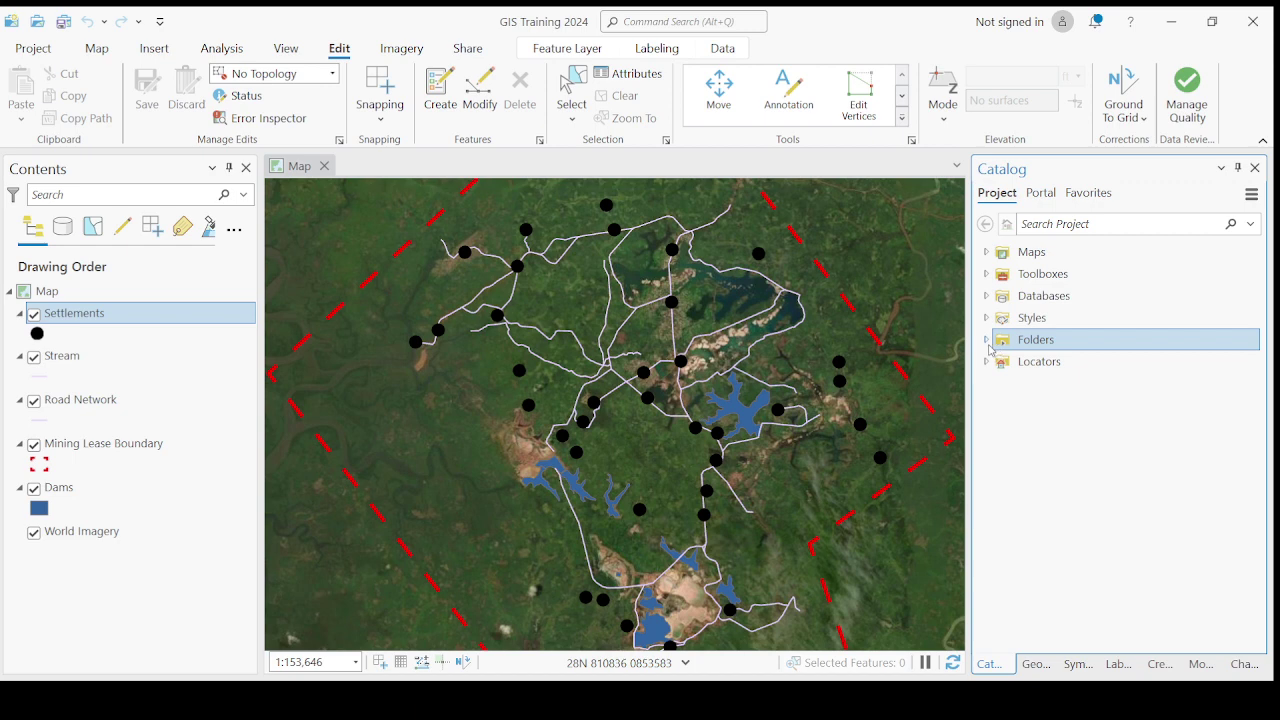
{"action": "left_click", "coordinate": [986, 341]}
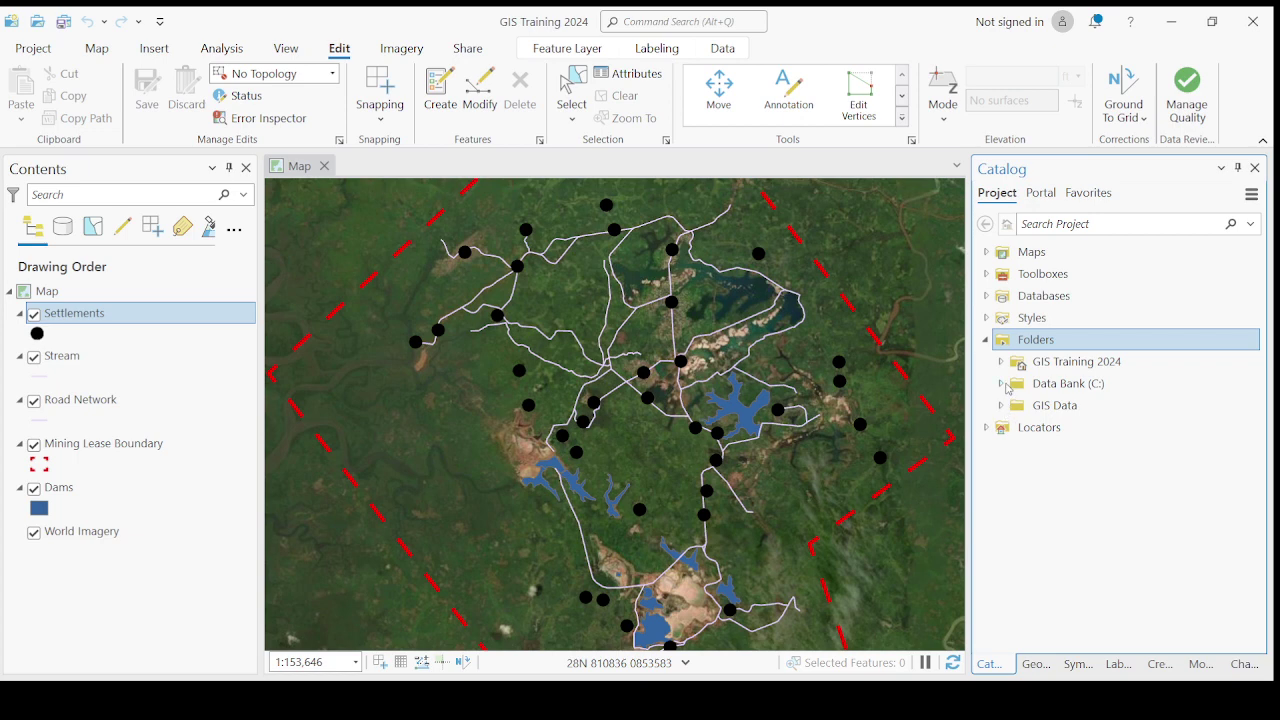
{"action": "left_click", "coordinate": [1001, 384]}
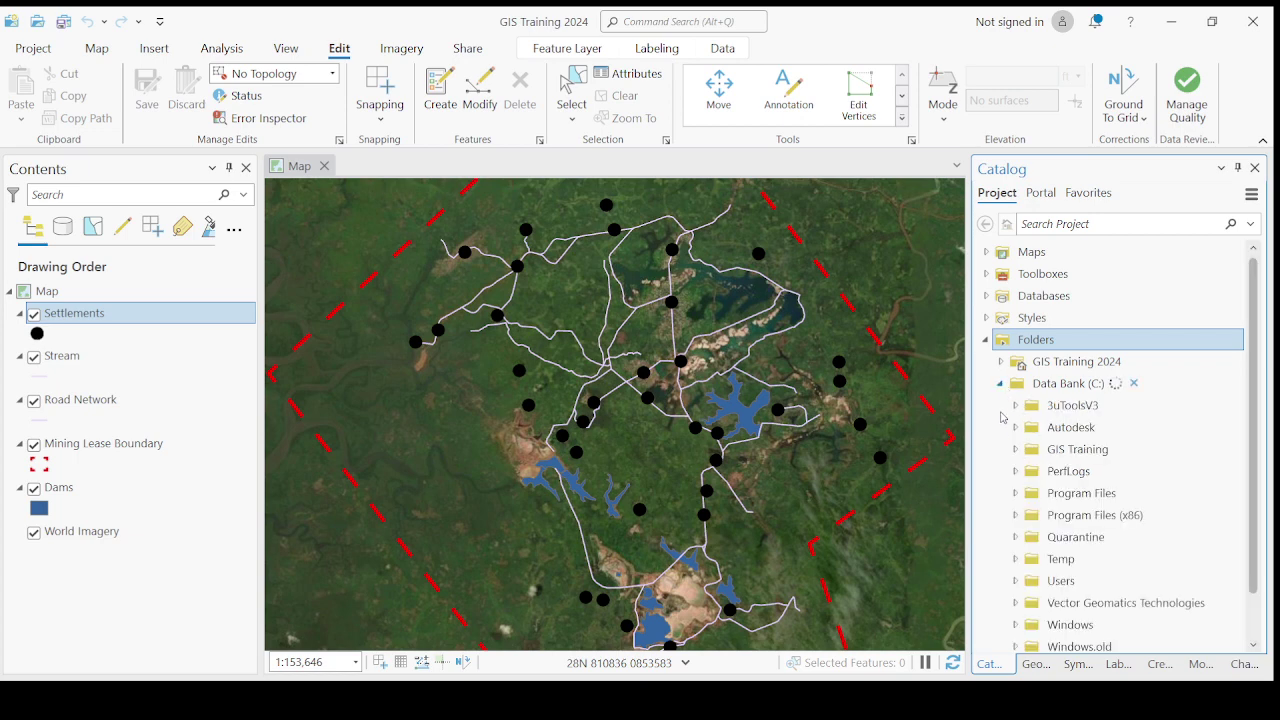
{"action": "scroll", "coordinate": [1003, 478], "scroll_direction": "down", "scroll_amount": 1}
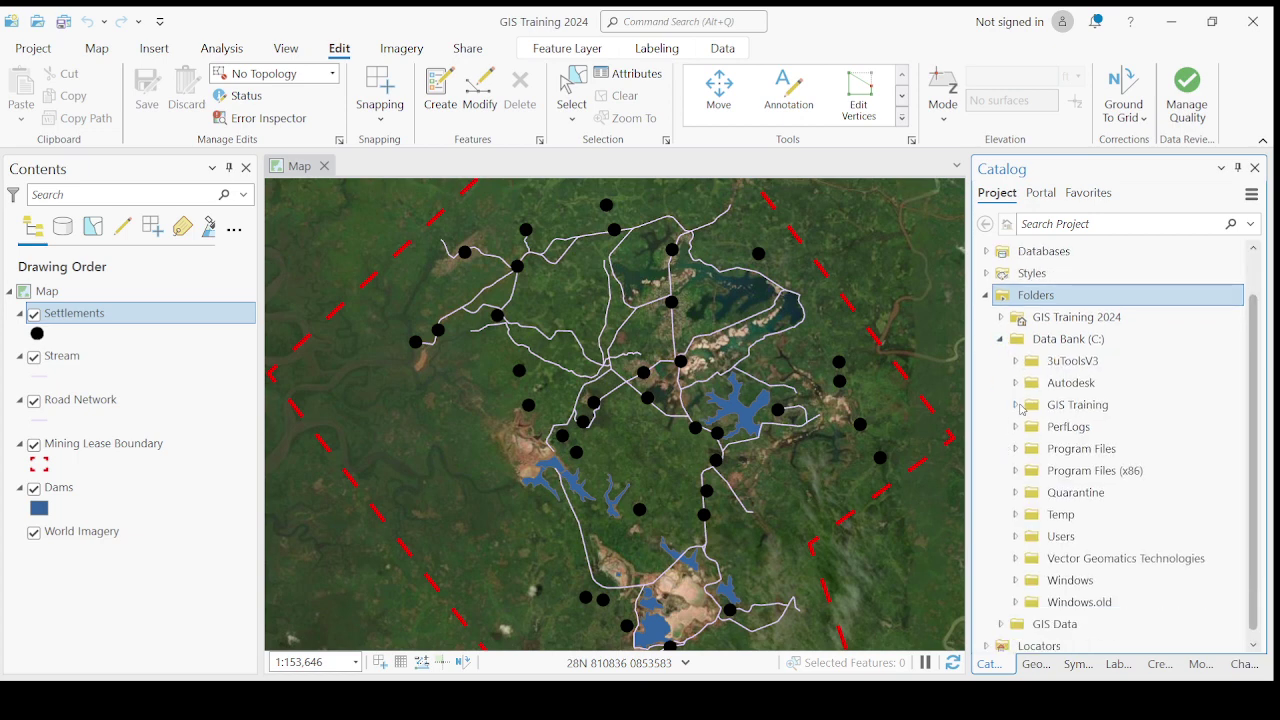
{"action": "left_click", "coordinate": [1015, 405]}
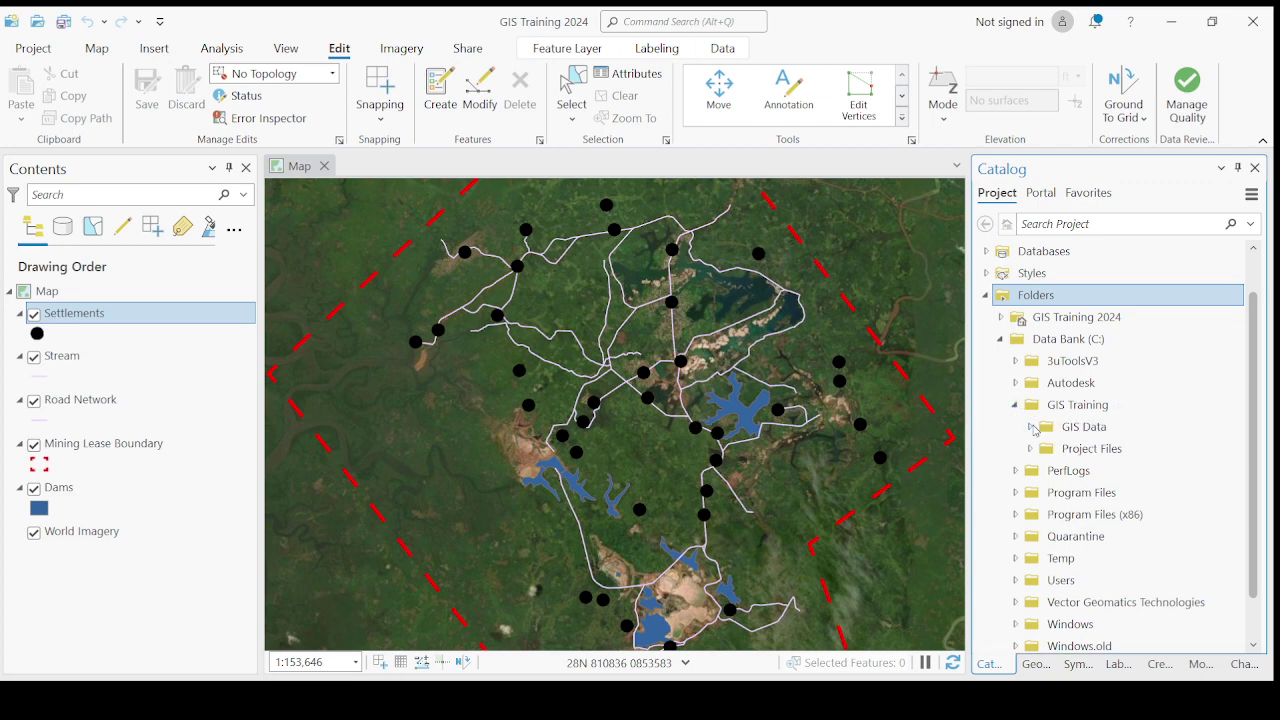
{"action": "left_click", "coordinate": [1031, 427]}
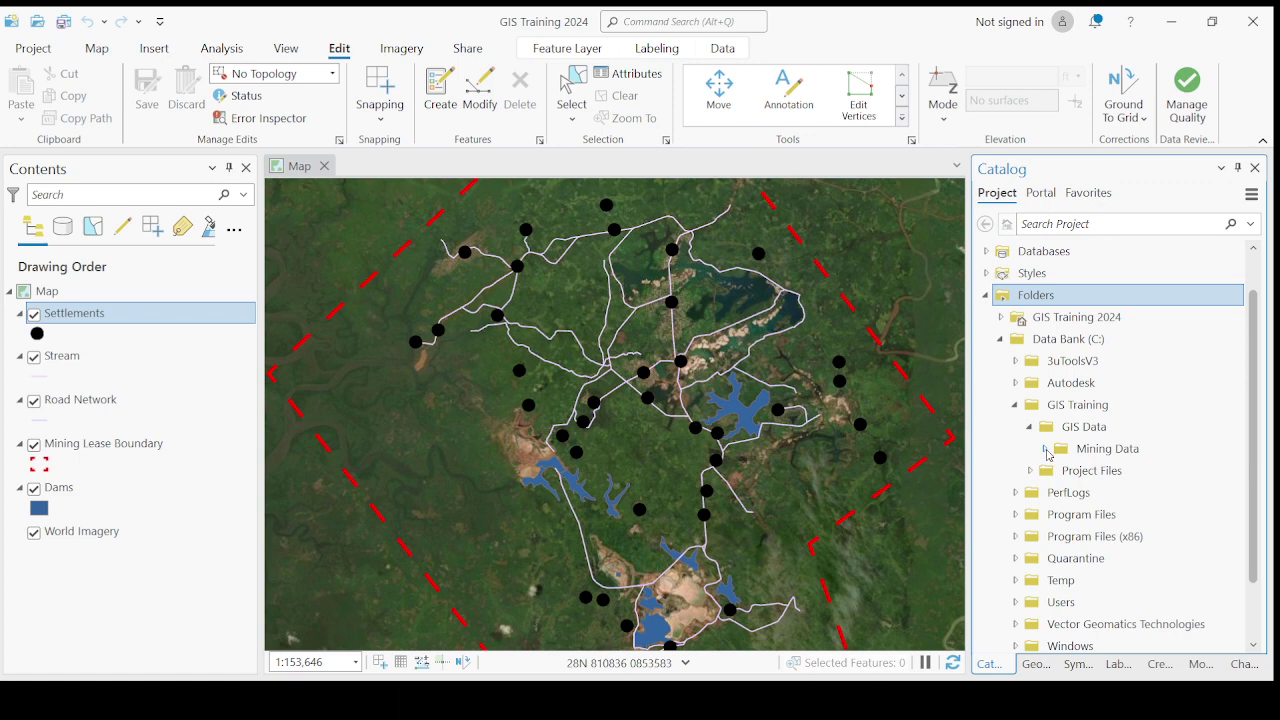
{"action": "double_click", "coordinate": [1150, 449]}
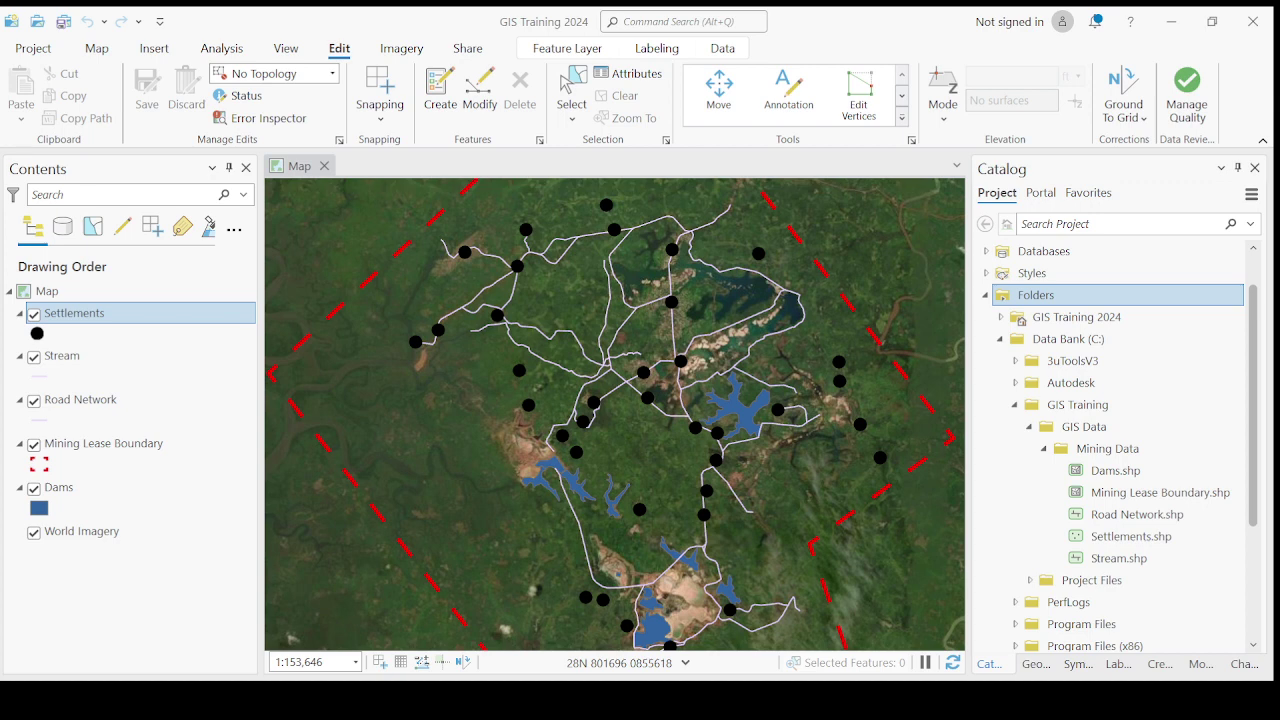
Remove the Stream layer from the map
{"action": "left_click_drag", "start_coordinate": [736, 475], "coordinate": [905, 410]}
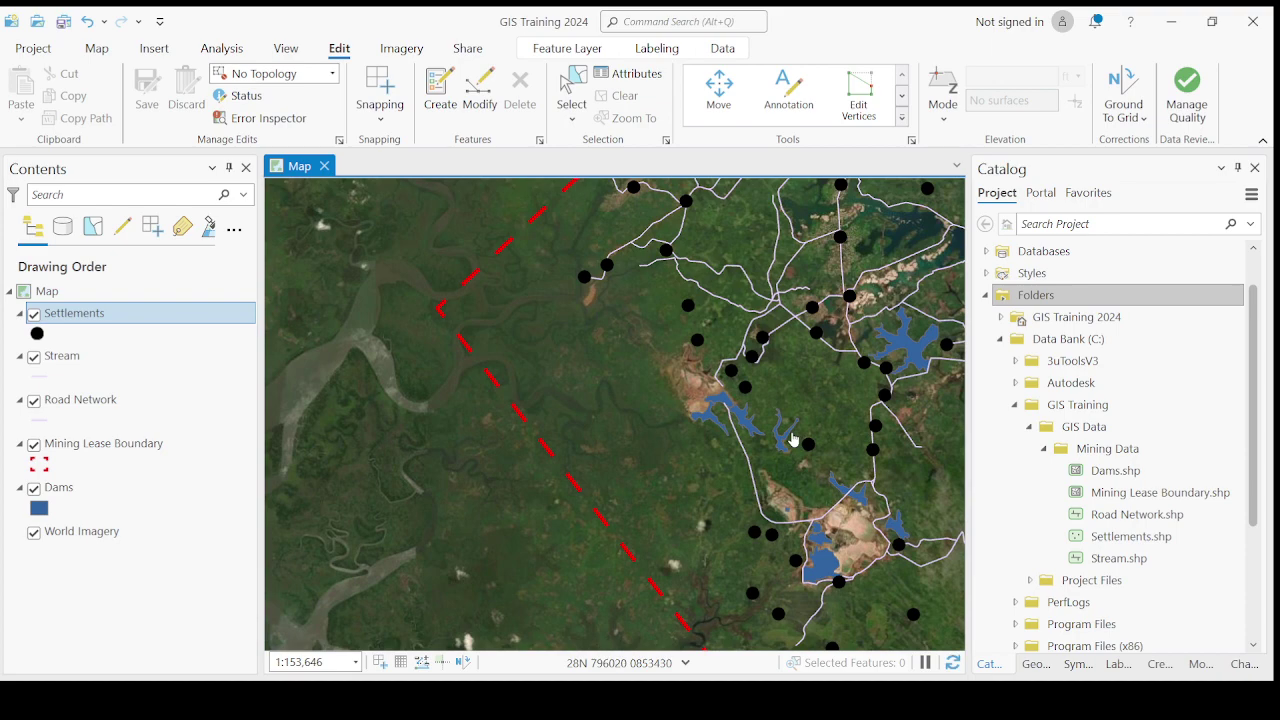
{"action": "scroll", "coordinate": [793, 440], "scroll_direction": "down", "scroll_amount": 2}
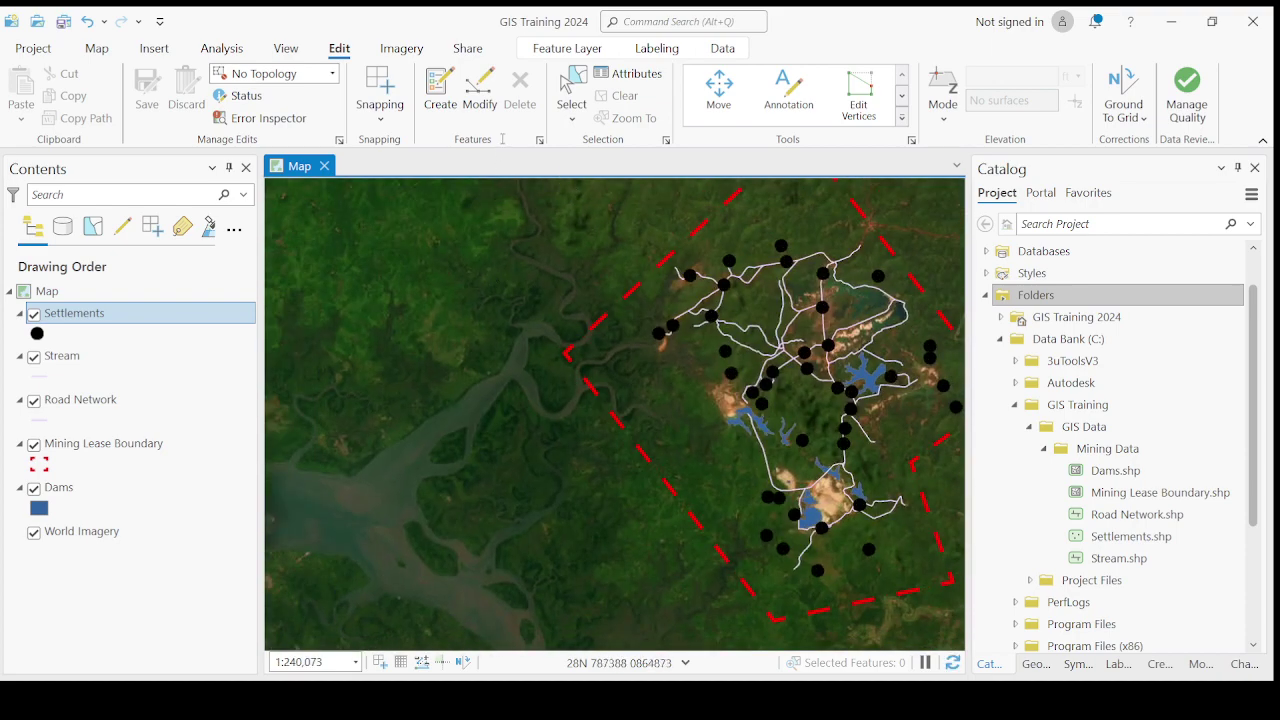
{"action": "scroll", "coordinate": [788, 419], "scroll_direction": "up", "scroll_amount": 3}
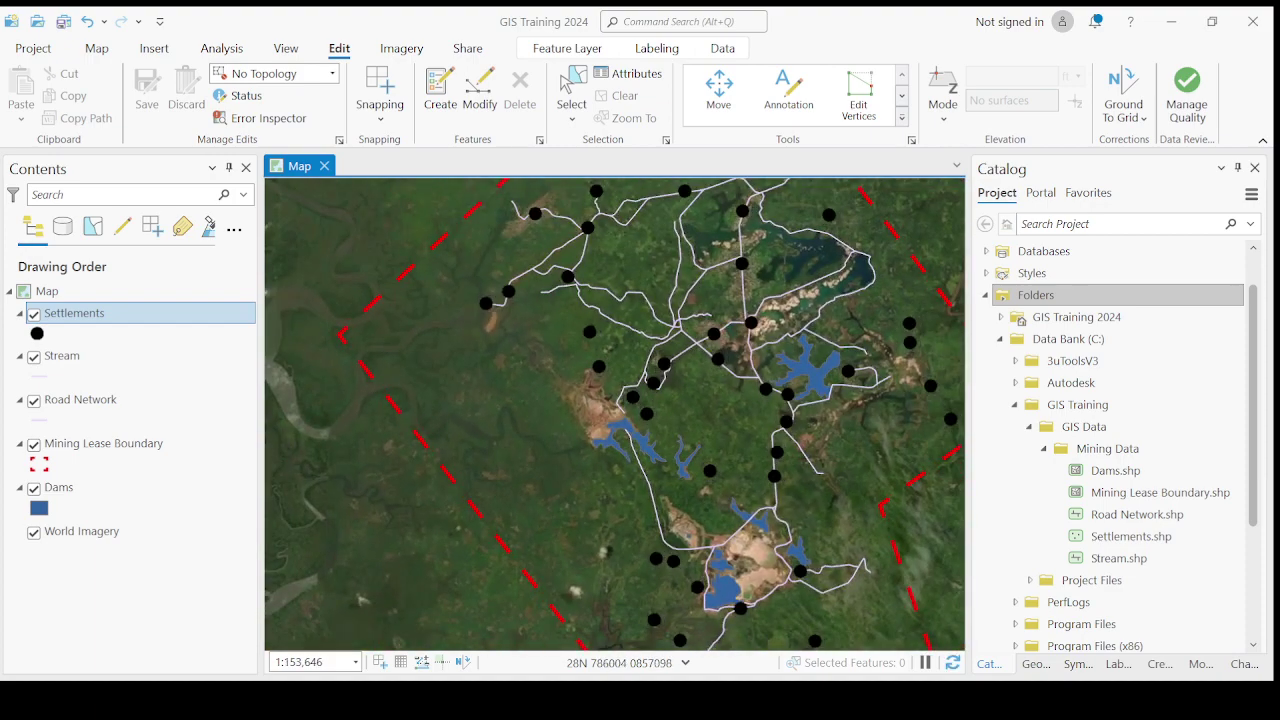
{"action": "scroll", "coordinate": [590, 411], "scroll_direction": "up", "scroll_amount": 2}
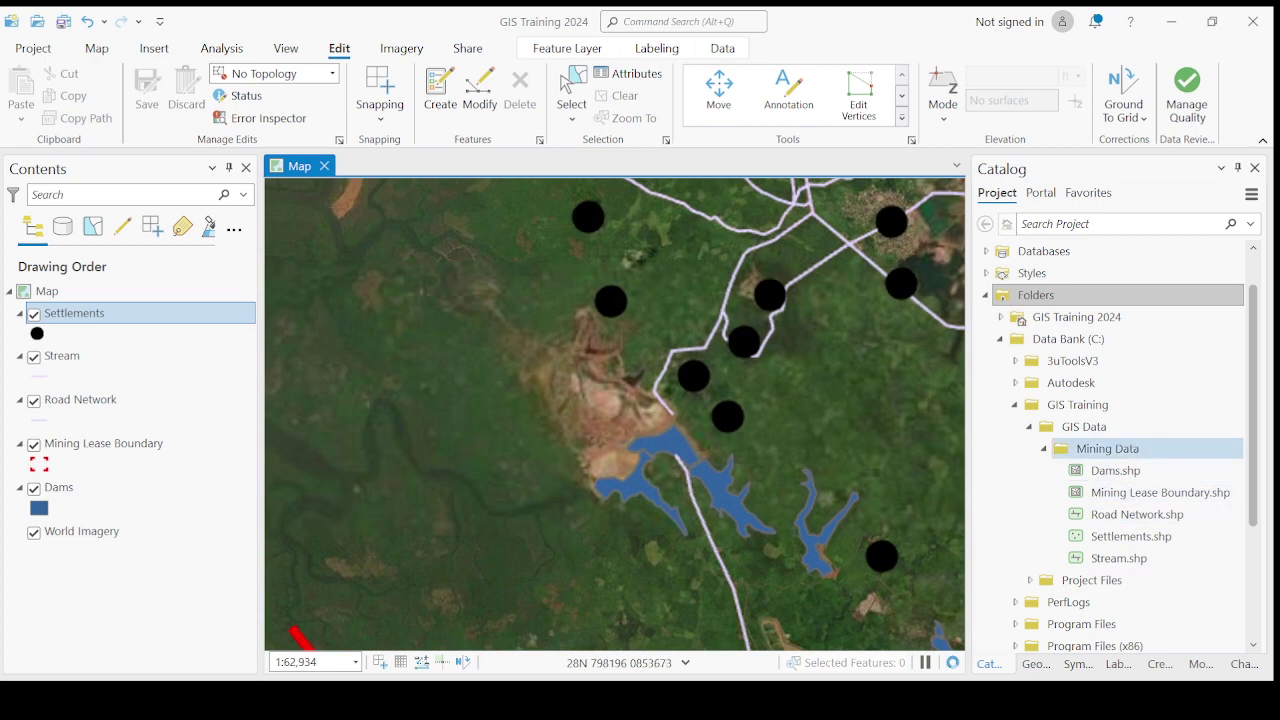
{"action": "left_click", "coordinate": [1110, 455]}
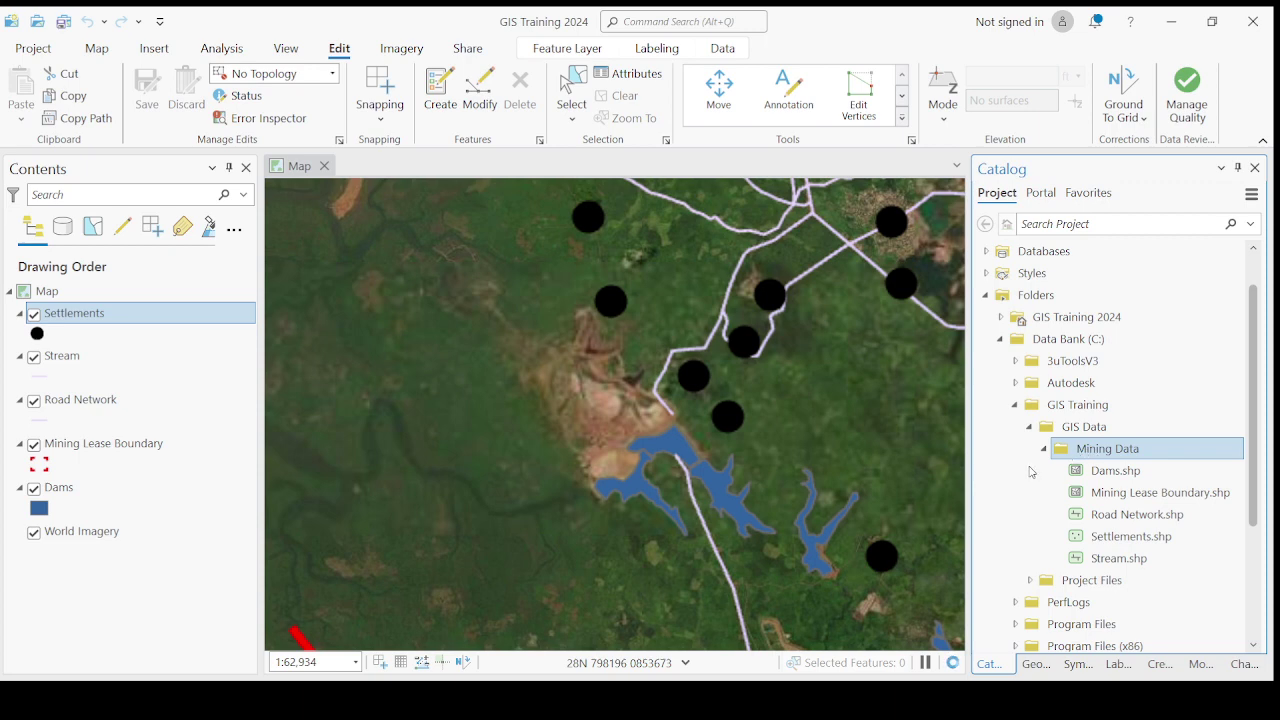
{"action": "left_click", "coordinate": [1081, 456]}
{"action": "left_click", "coordinate": [92, 360]}
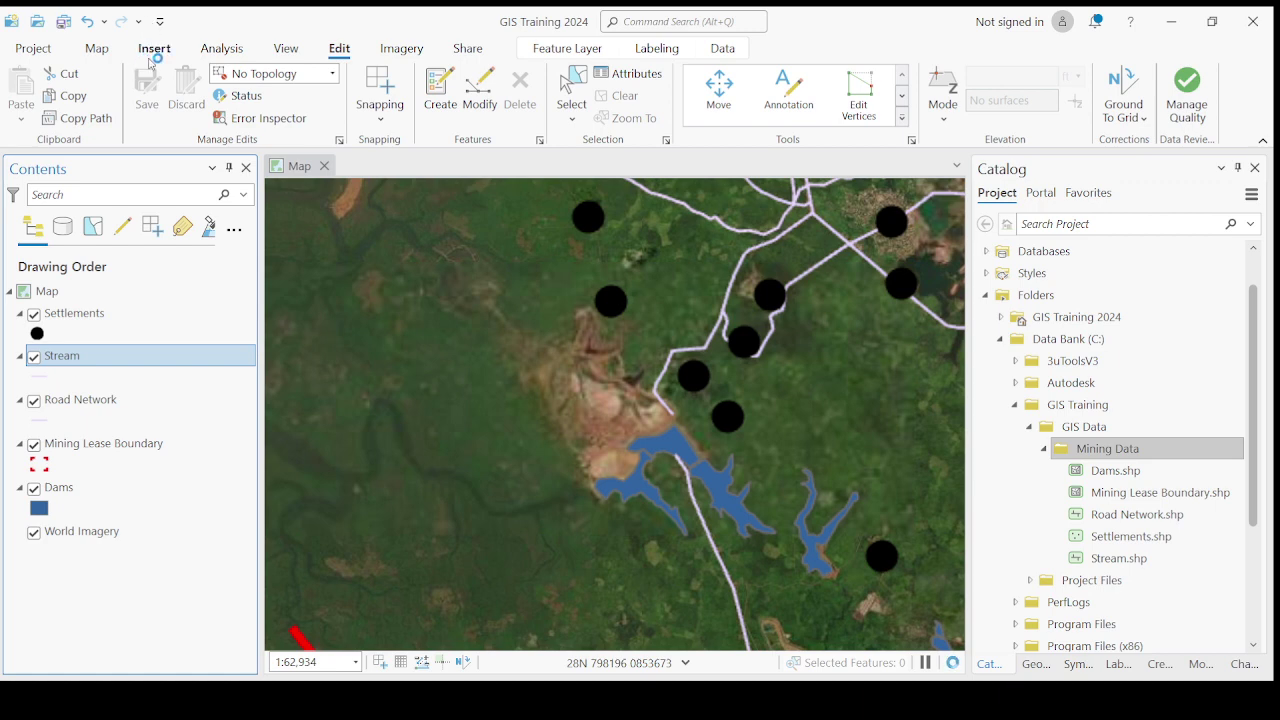
{"action": "key", "text": "Delete"}
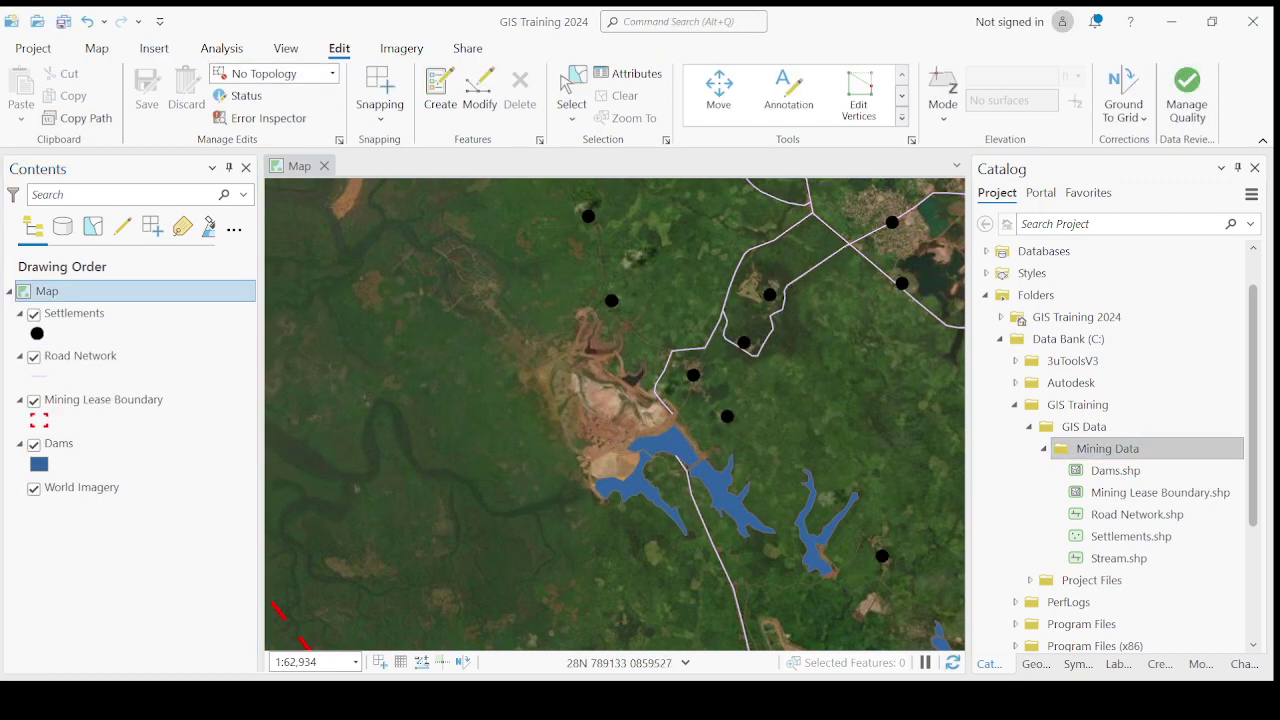
Start creating a feature class in the Mining Data folder, named Stream_network, with Polyline as its geometry type
{"action": "left_click", "coordinate": [1107, 448]}
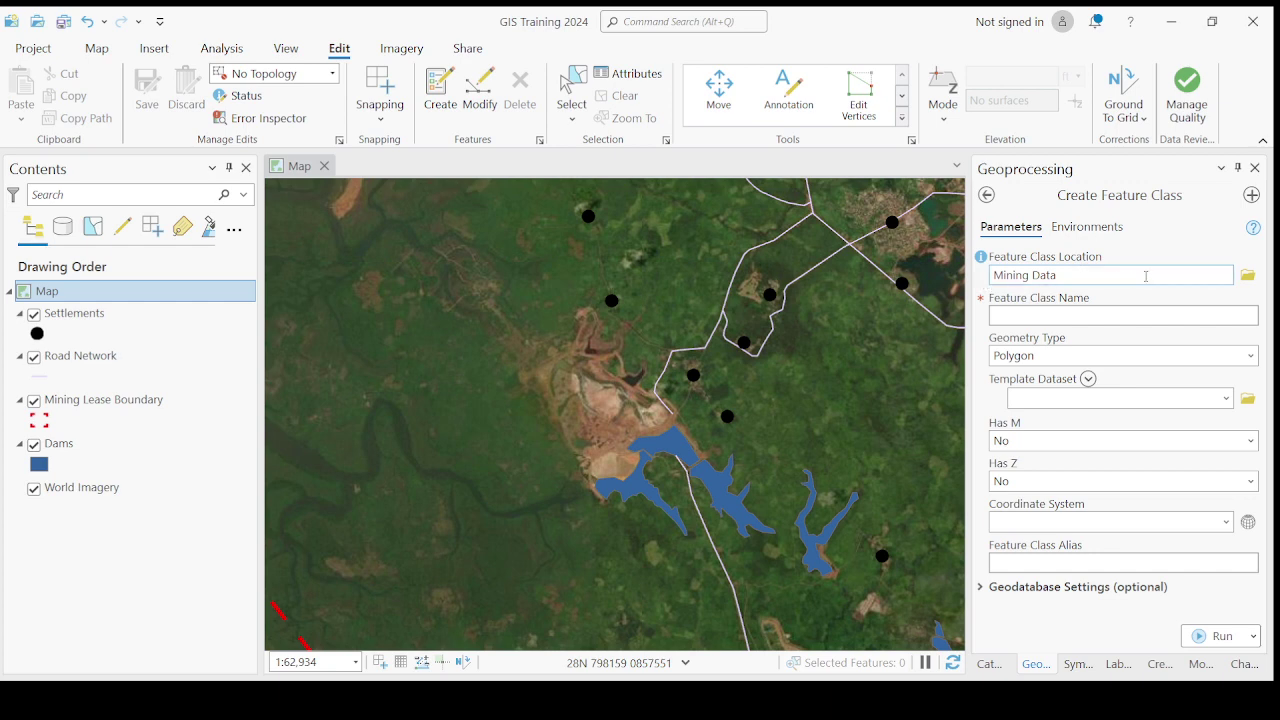
{"action": "left_click", "coordinate": [1255, 280]}
{"action": "left_click", "coordinate": [1024, 314]}
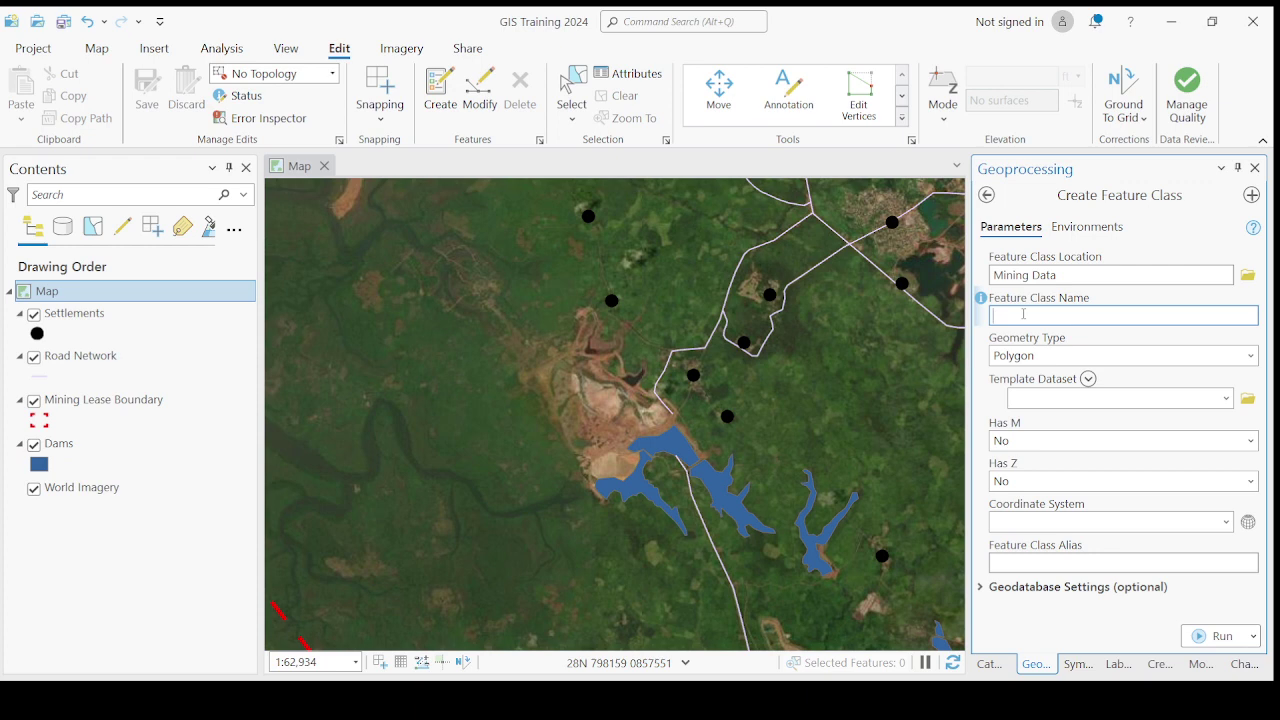
{"action": "type", "text": "Stream_network"}
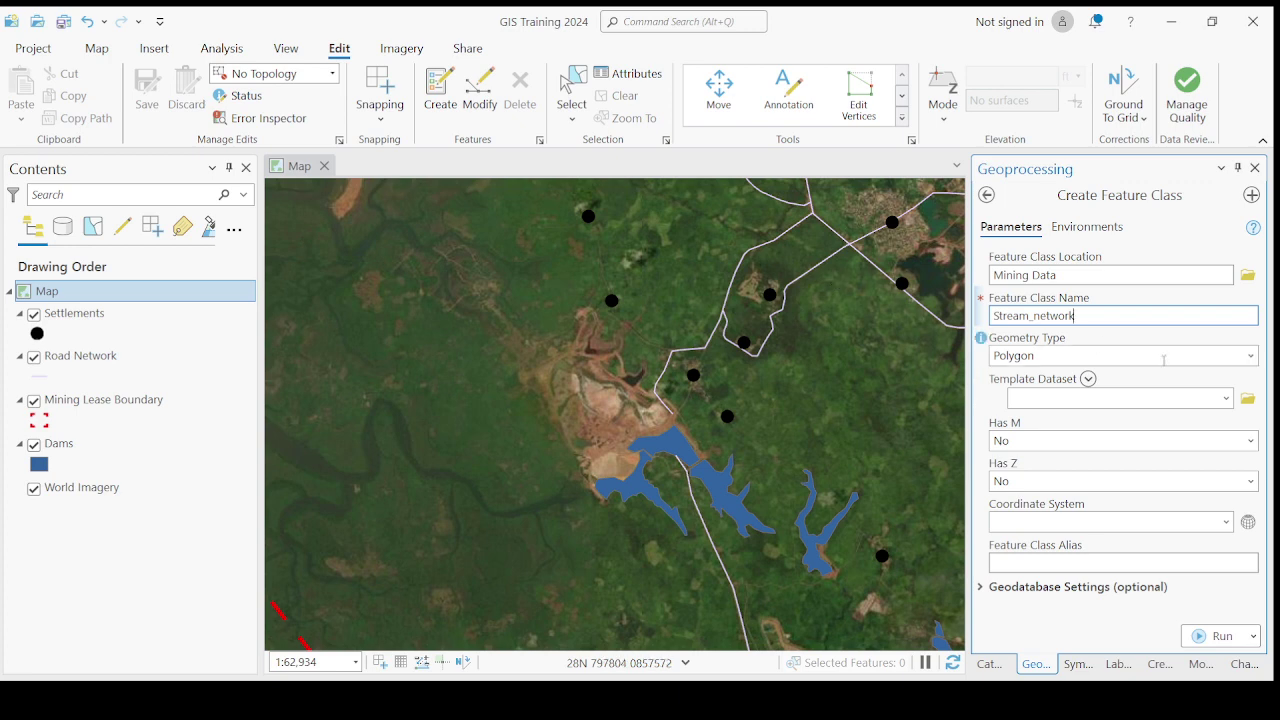
{"action": "left_click", "coordinate": [1250, 356]}
{"action": "left_click", "coordinate": [1131, 371]}
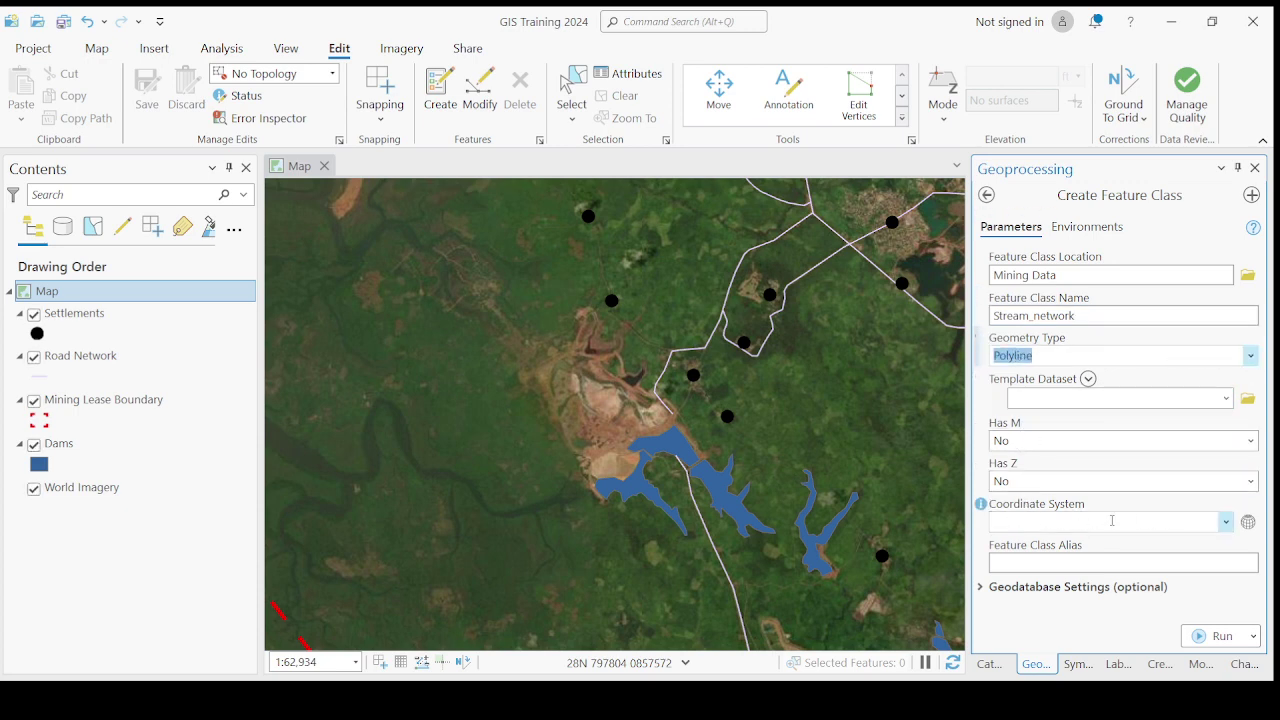
Set the feature class's coordinate system to WGS_1984_Web_Mercator_Auxiliary_Sphere and open the coordinate system chooser
{"action": "left_click", "coordinate": [1228, 524]}
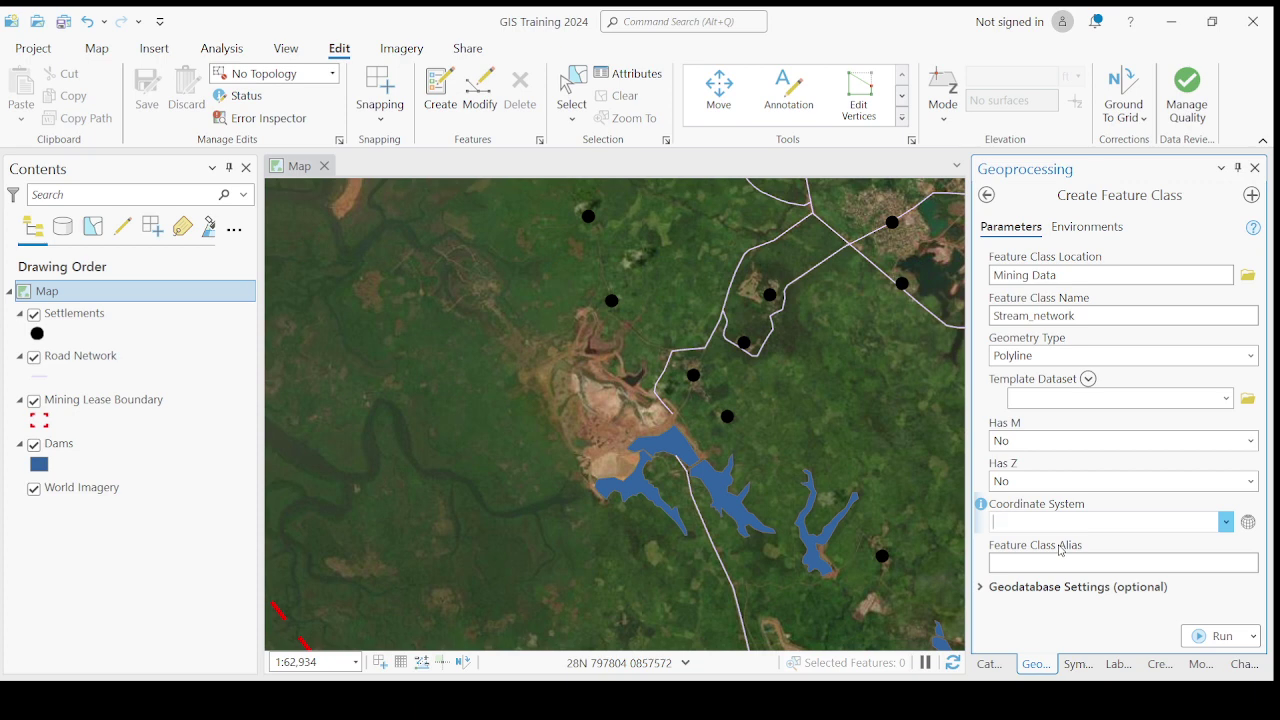
{"action": "type", "text": "WGS_1984_Web_Mercator_Auxiliary_Sphere"}
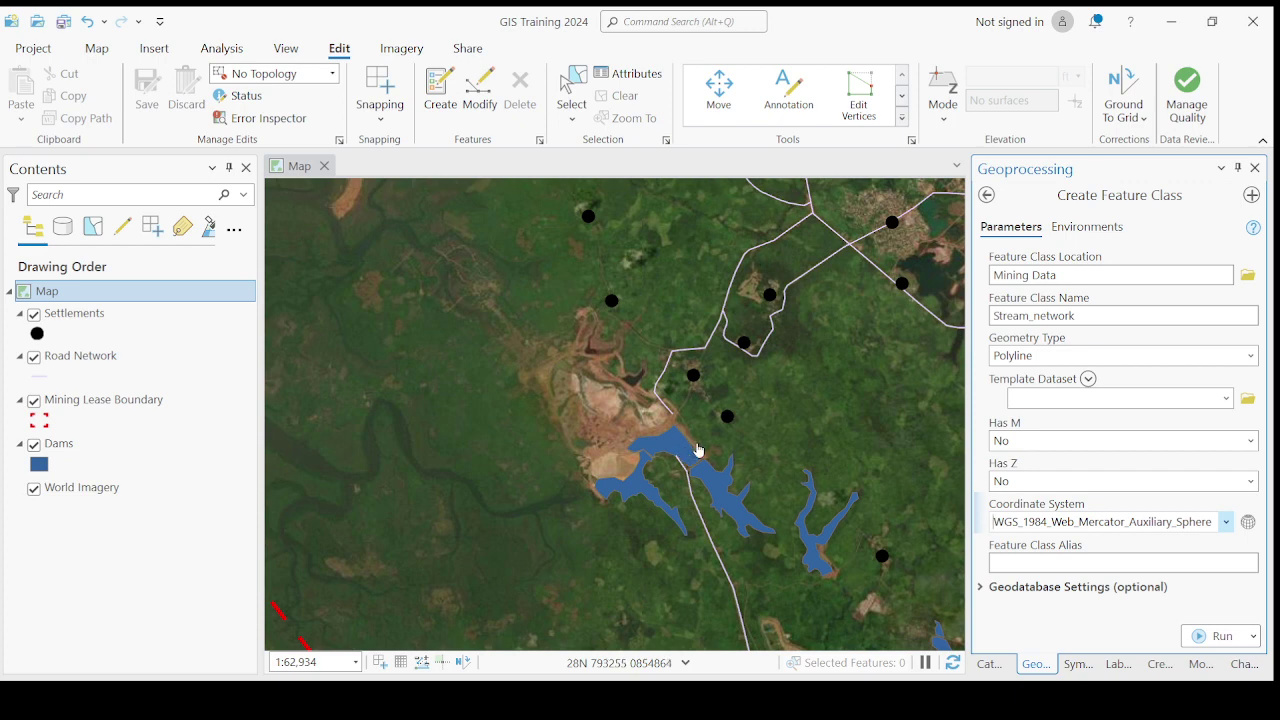
{"action": "left_click", "coordinate": [1249, 523]}
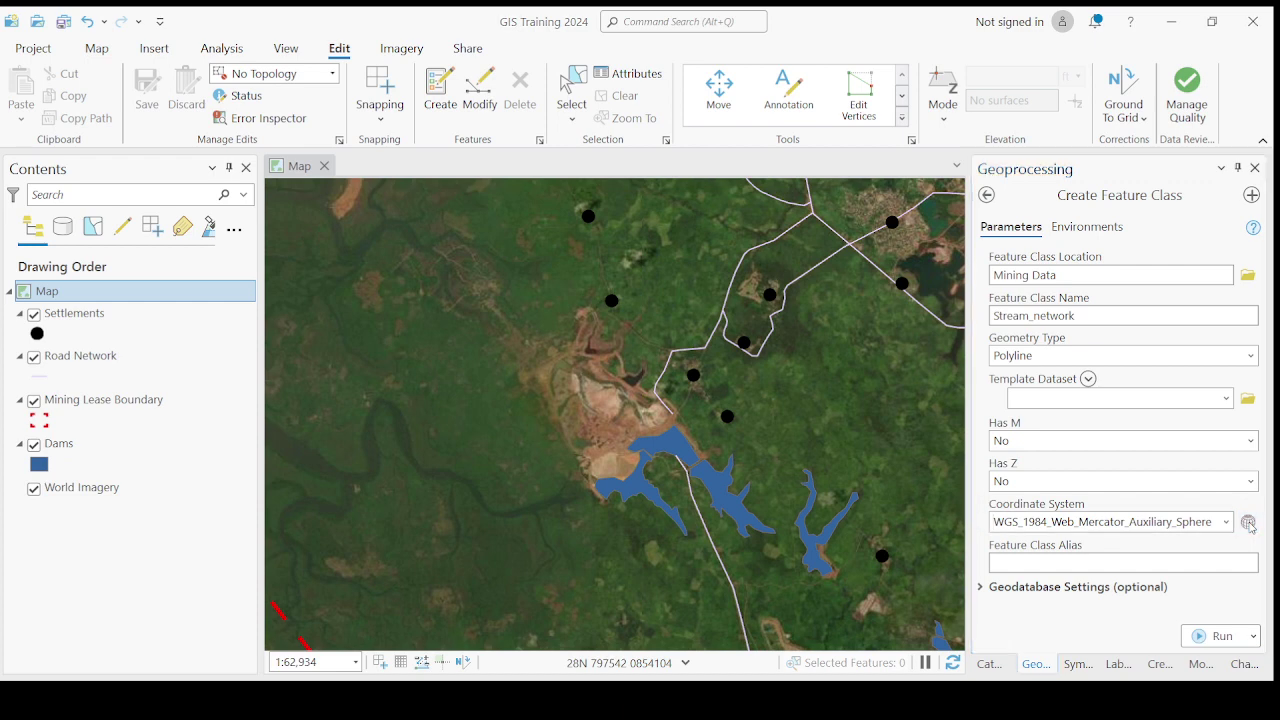